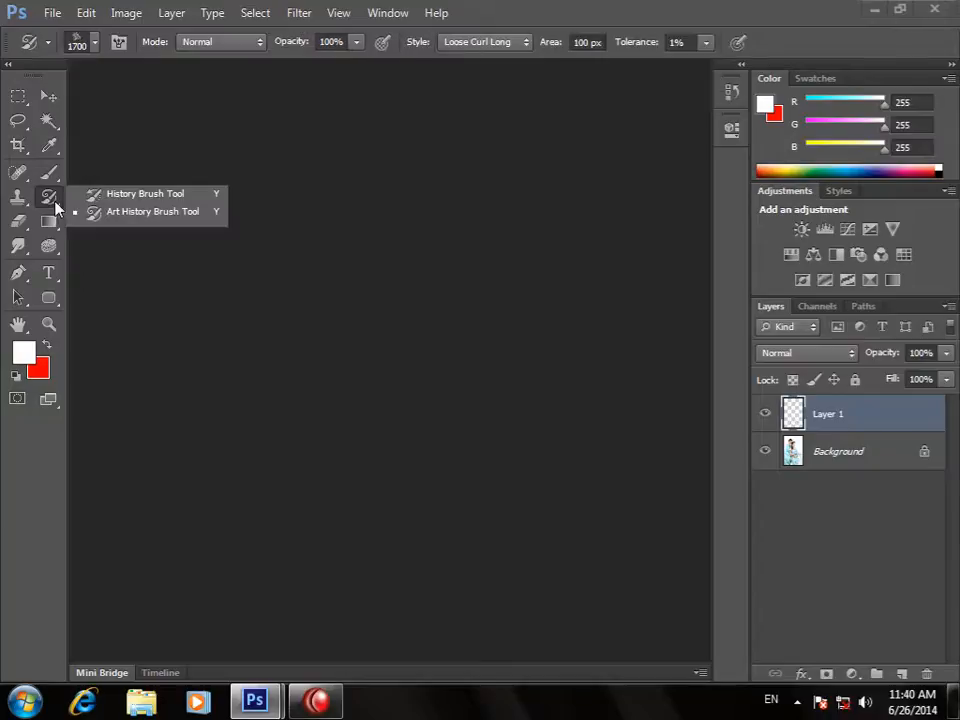
- Activate the Brush Tool in place of the Art History Brush Tool
click(59, 174)
click(124, 170)
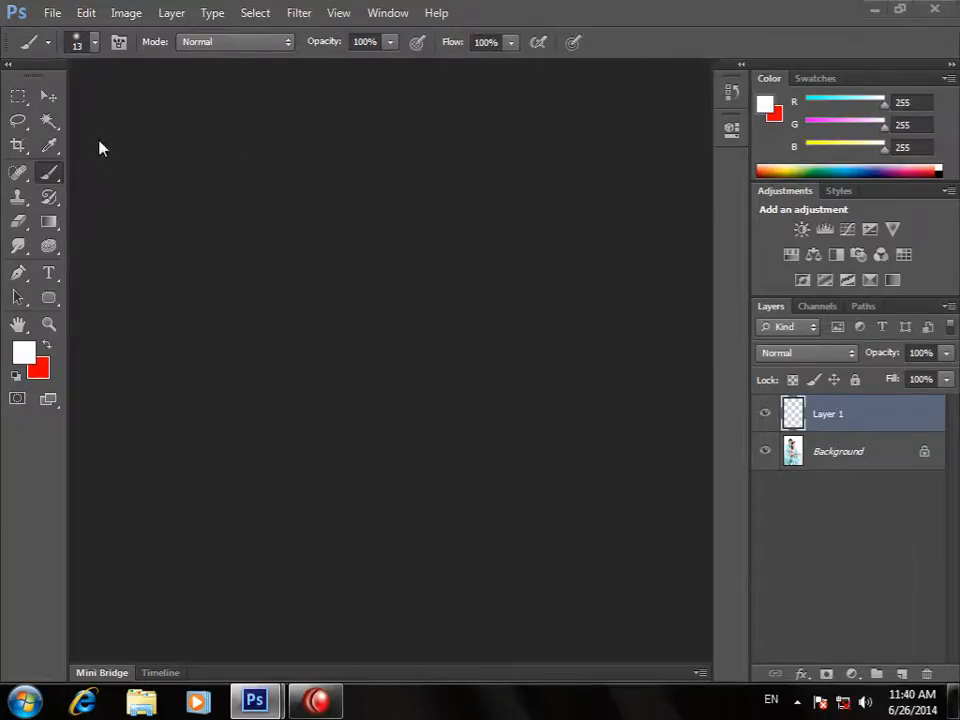
click(64, 175)
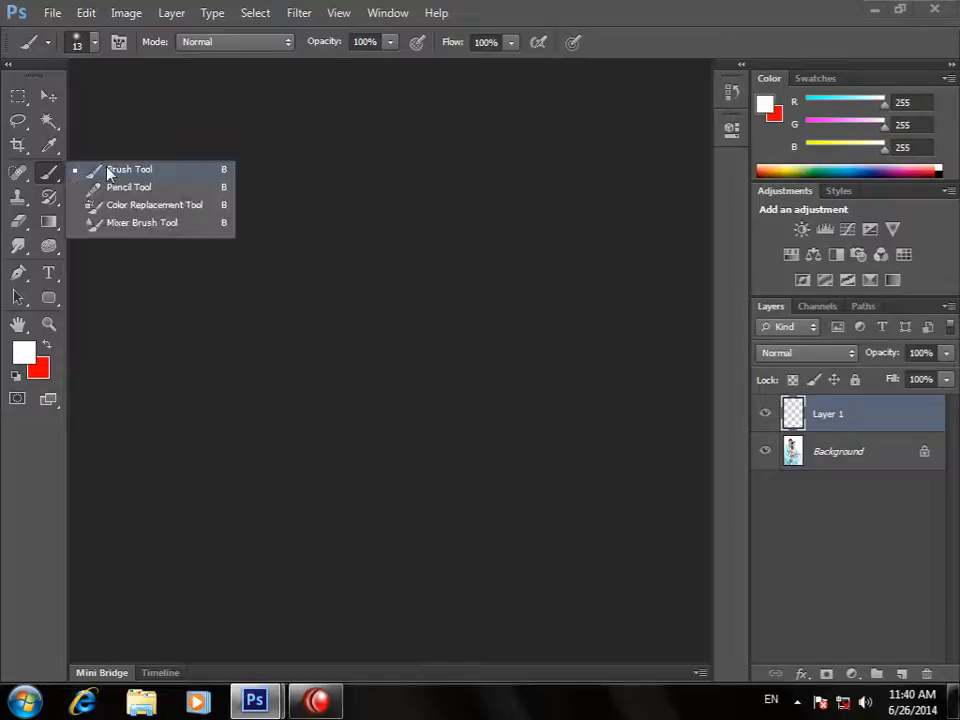
click(110, 172)
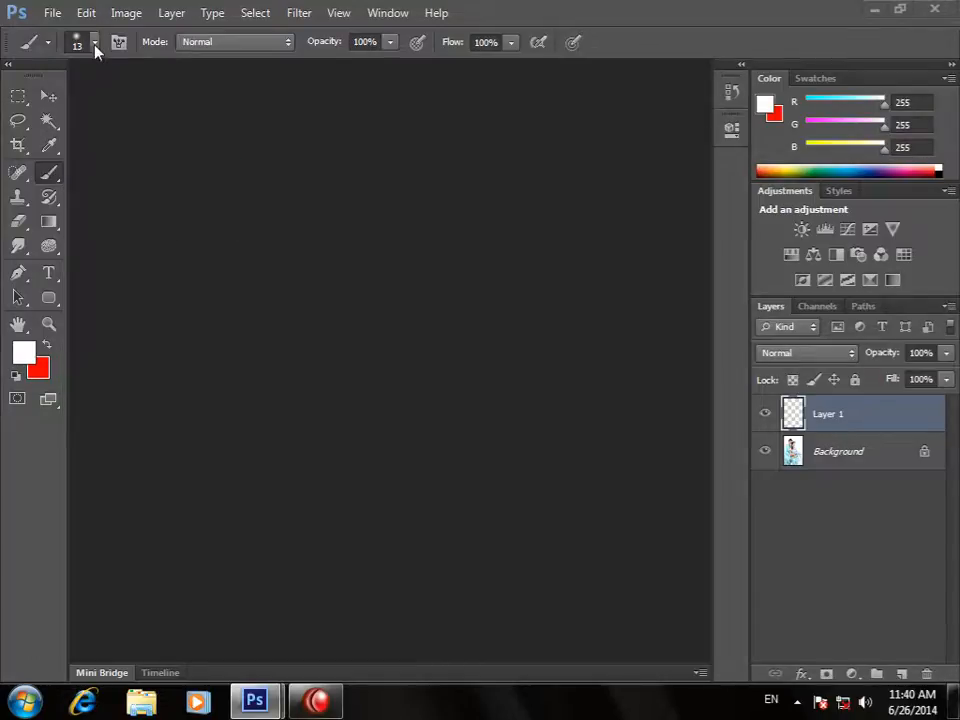
click(95, 45)
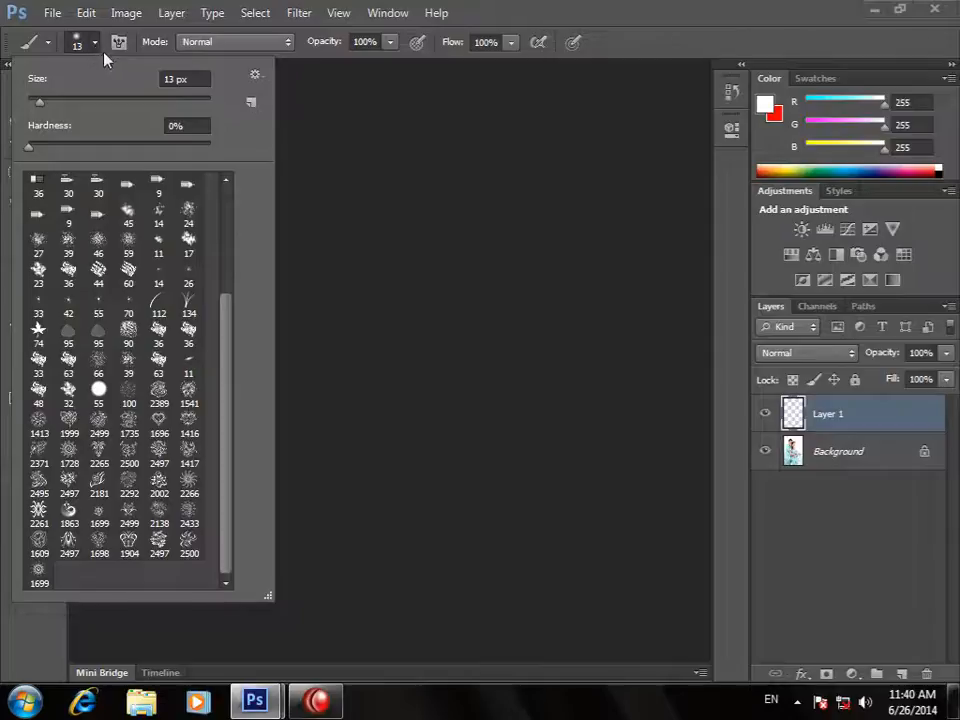
click(462, 249)
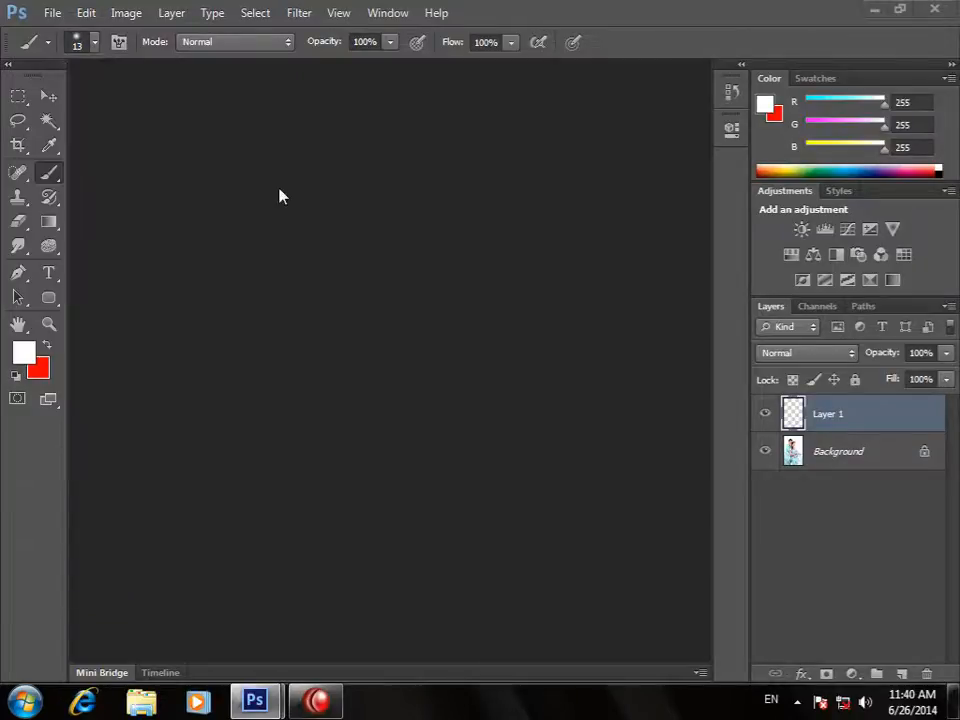
click(52, 12)
click(467, 281)
right_click(59, 176)
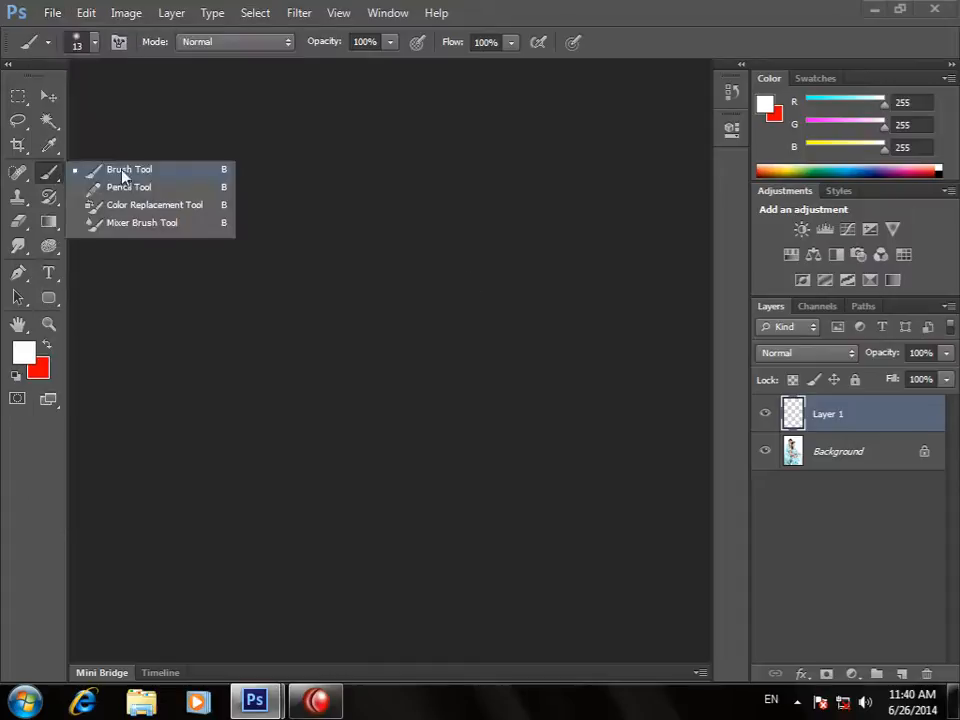
click(122, 178)
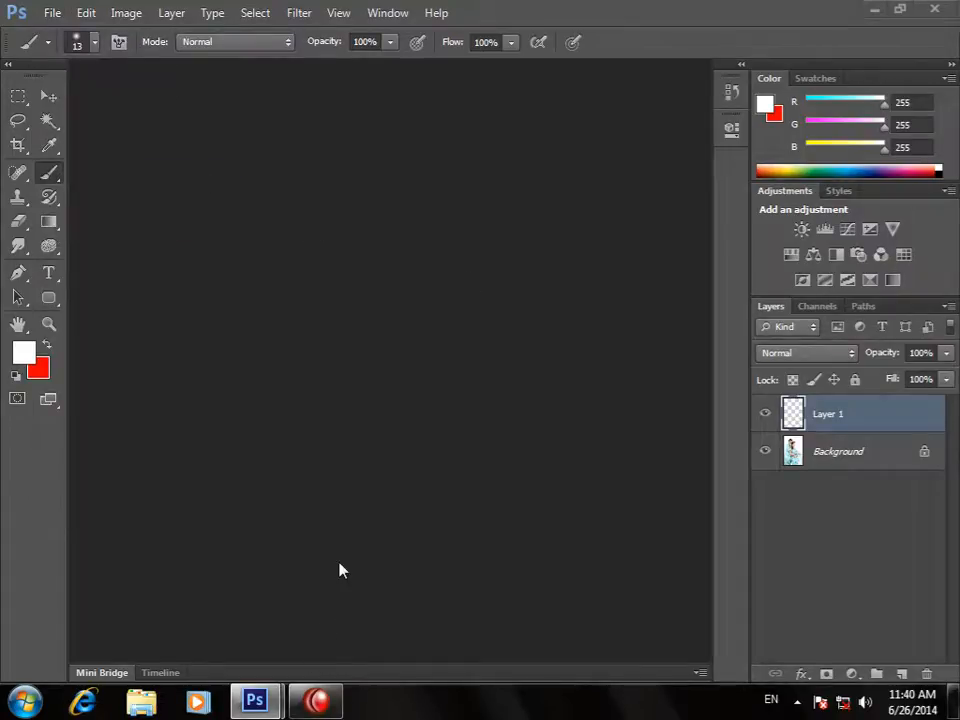
- Bring the IMG_3556.JPG document window into view and move it to the middle of the workspace
key(Tab)
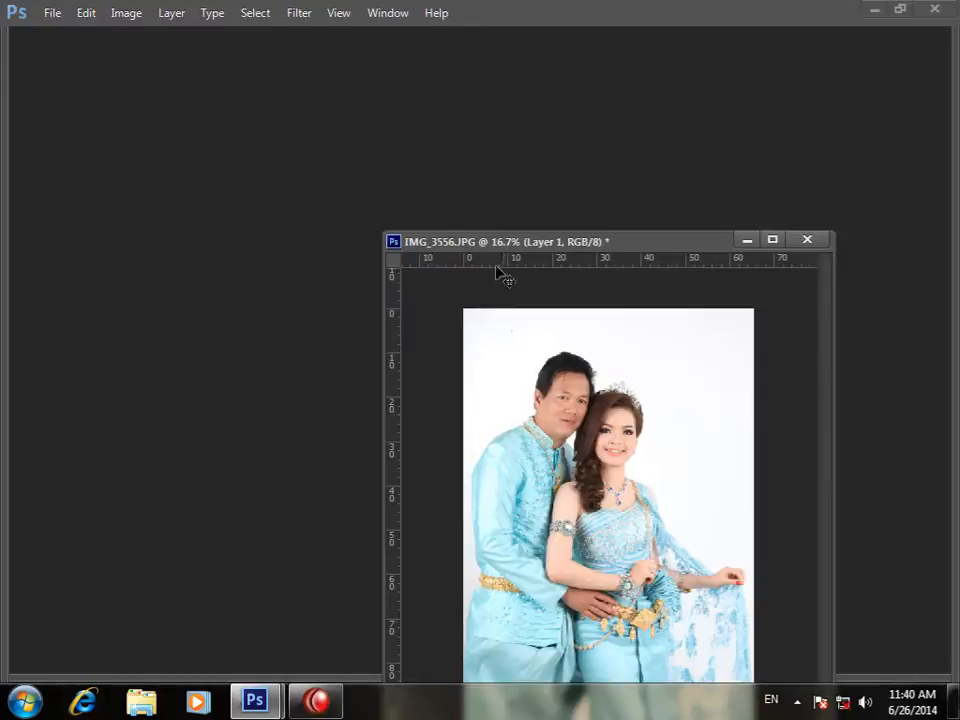
key(Tab)
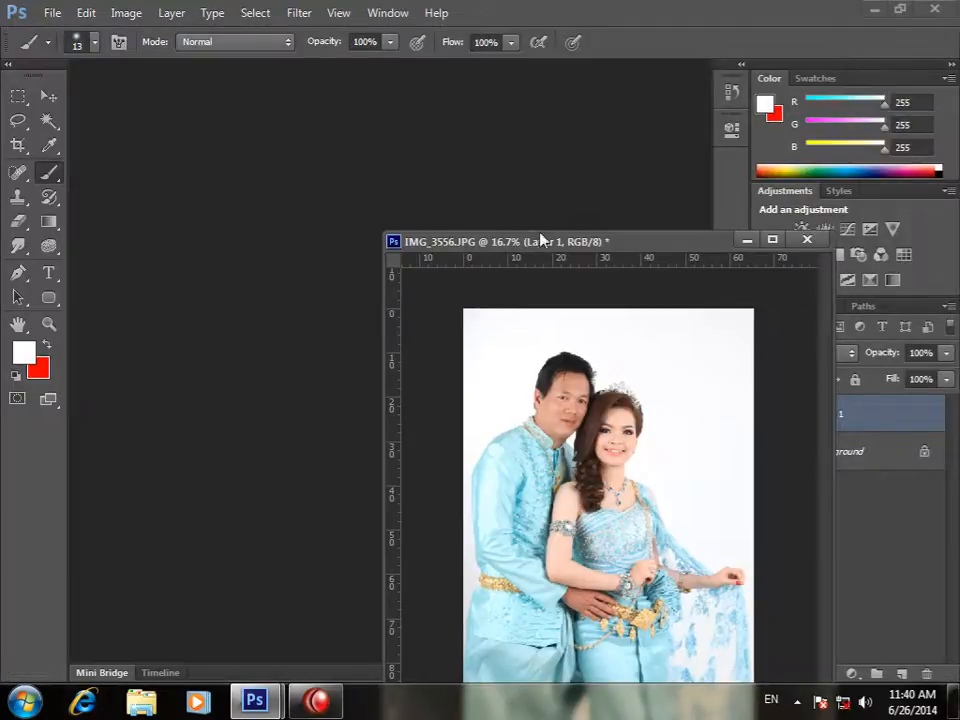
drag(541, 242, 304, 106)
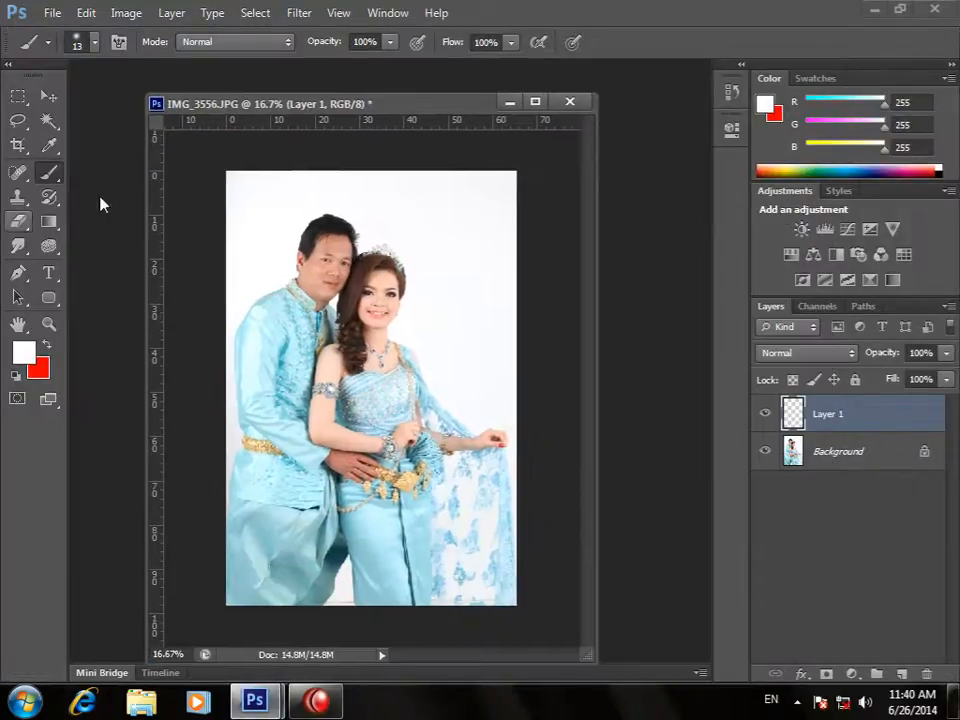
- Choose the 2495 px floral brush, reduce it to 1200 px and stamp it in red on Layer 1 beside the bride's head
click(94, 43)
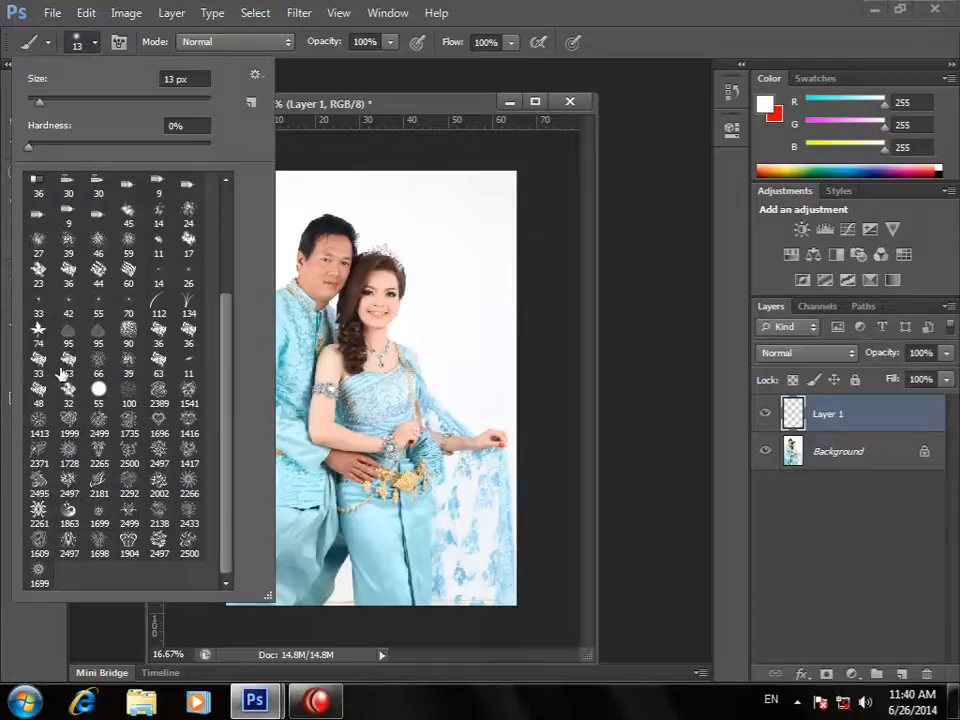
double_click(48, 484)
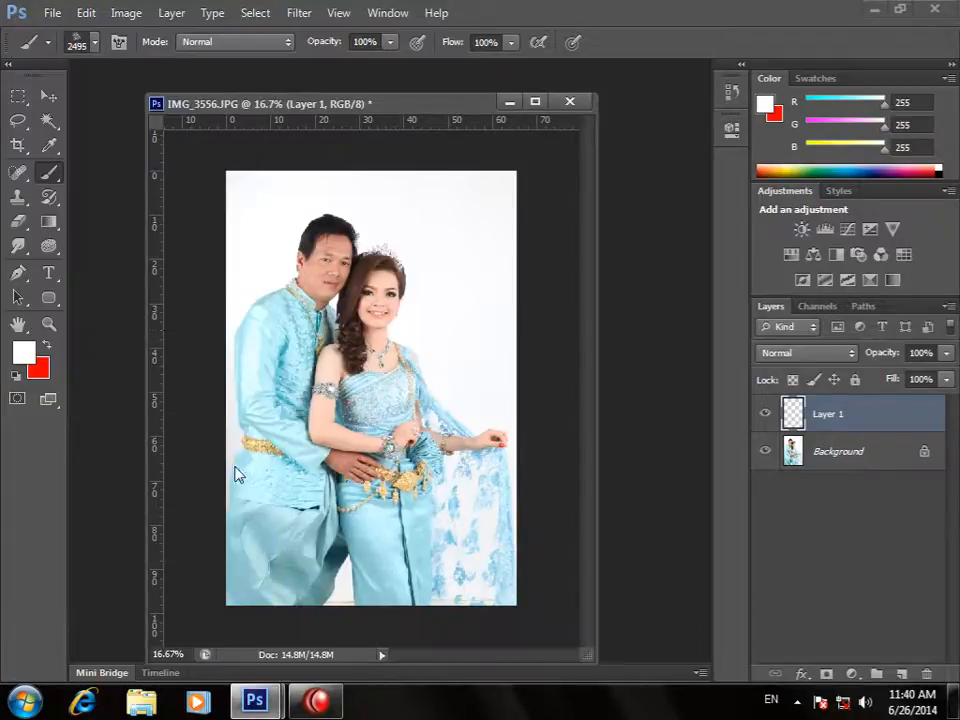
key(bracketleft)
key(bracketleft)
key(bracketleft)
click(416, 225)
click(48, 345)
click(464, 265)
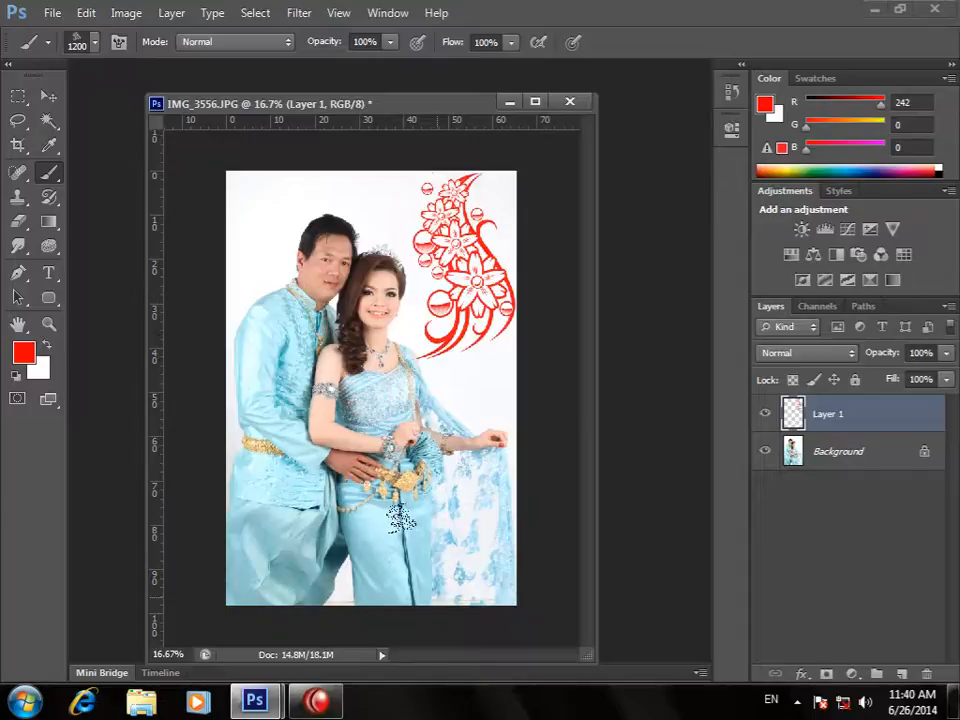
- Set the opacity of Layer 1 with the red floral ornament to 50%
click(936, 354)
text(50)
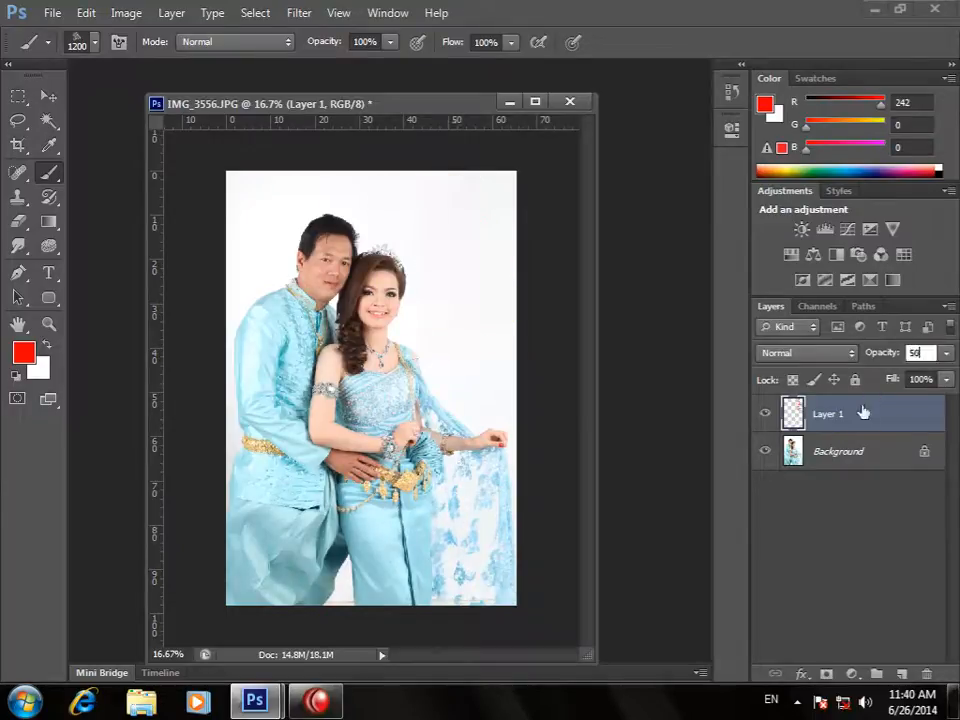
key(Return)
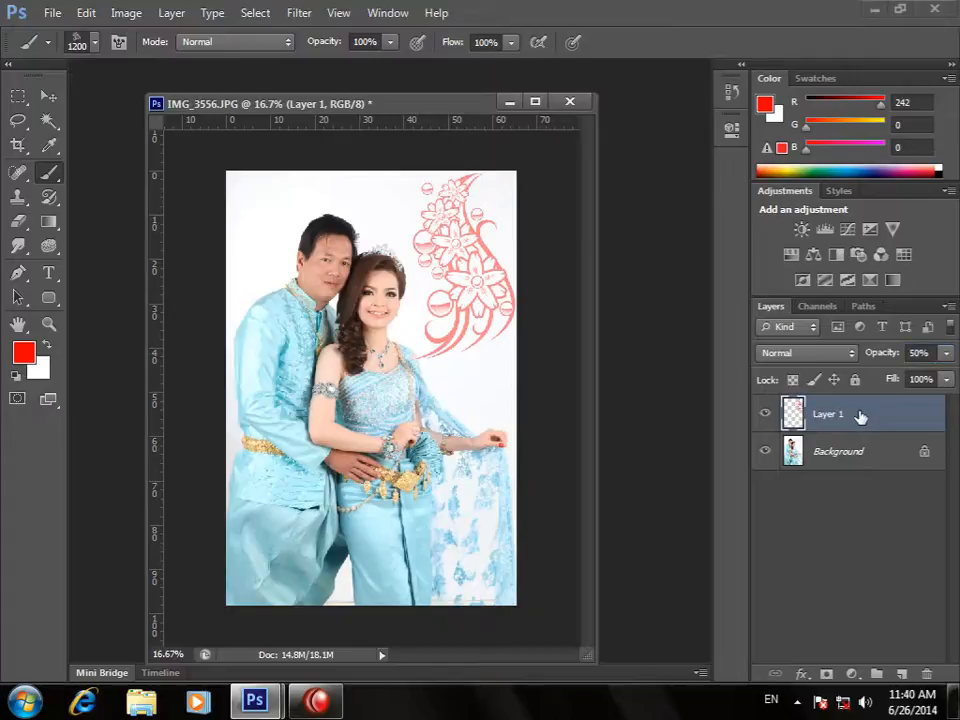
- Move the floral ornament slightly towards the photo's right edge and delete Layer 1
click(48, 95)
mouse_move(454, 220)
mouse_down()
mouse_move(360, 226)
mouse_move(415, 235)
mouse_move(465, 226)
mouse_up()
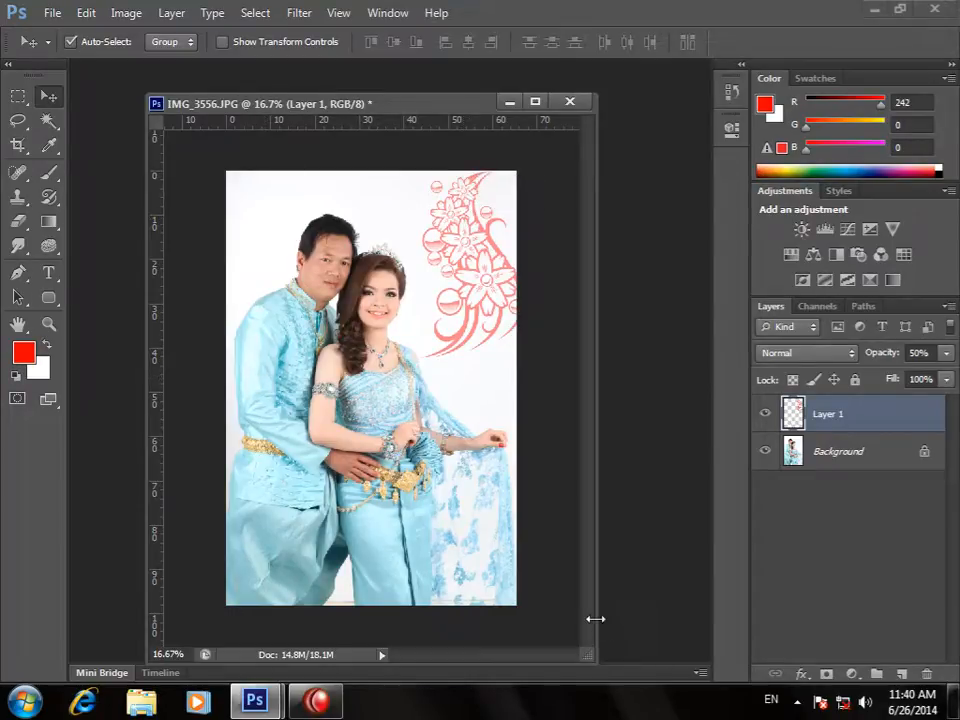
key(Delete)
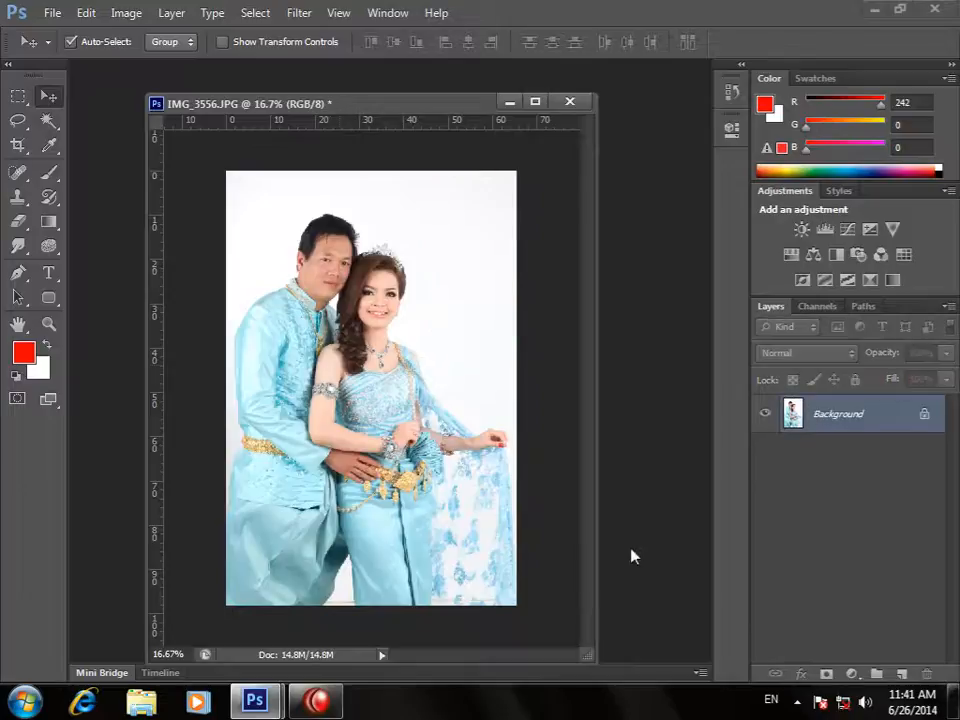
- Load the Assorted Brushes set for the Brush Tool and choose the 48 px cross-shaped brush
click(49, 172)
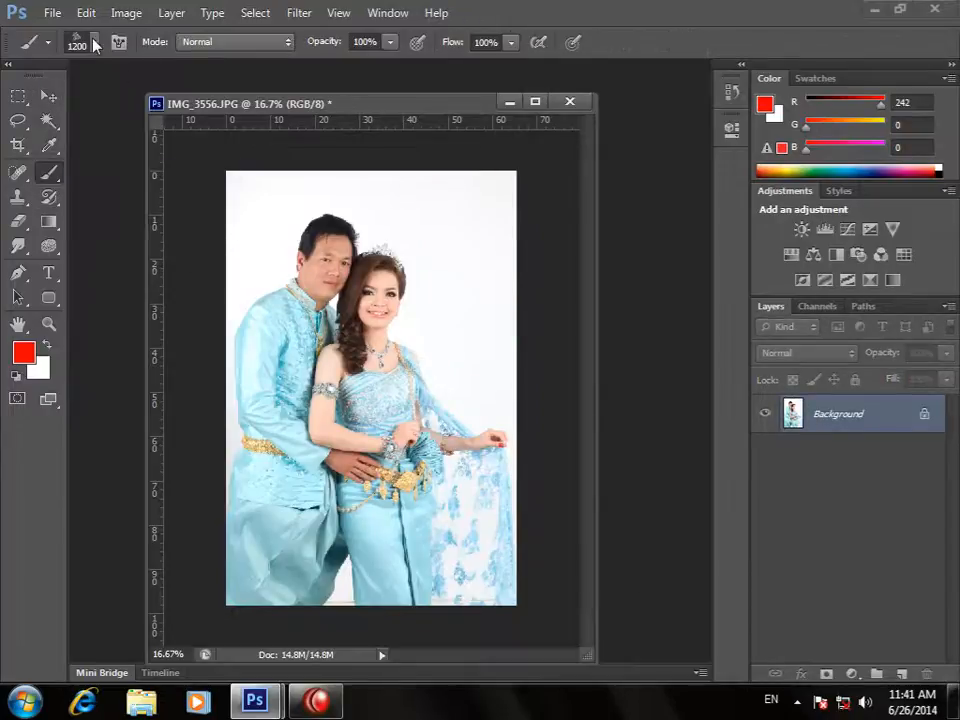
click(94, 43)
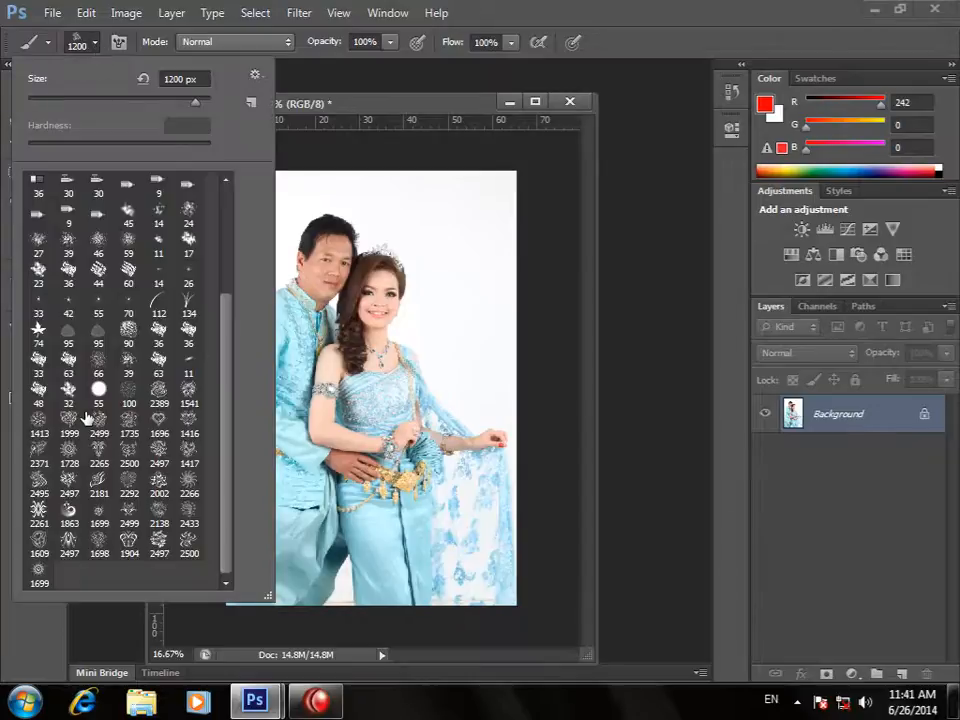
click(255, 75)
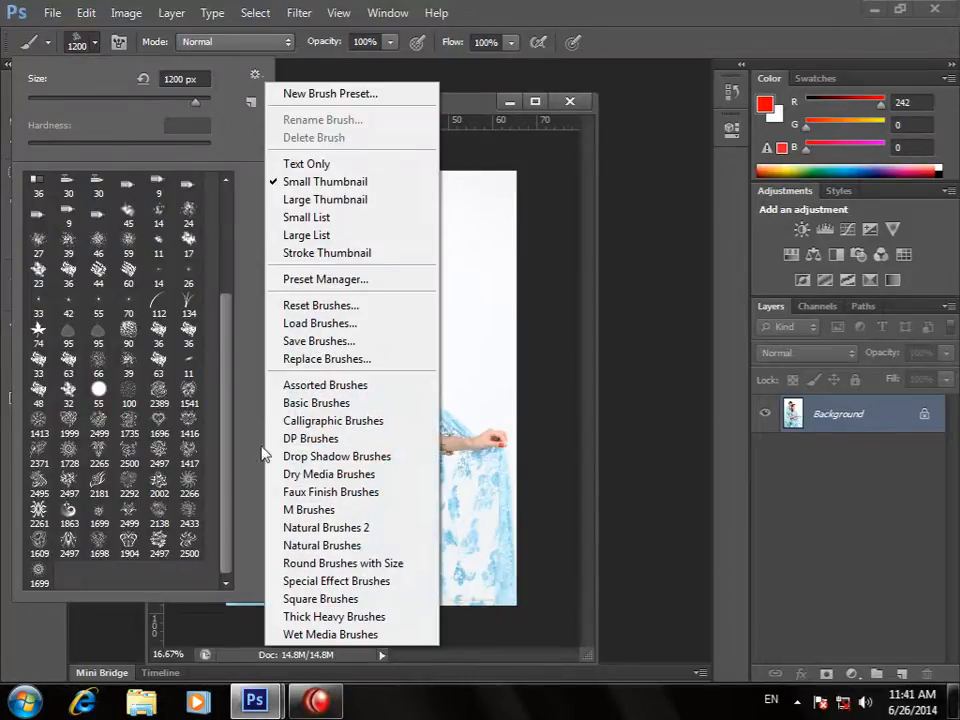
click(330, 400)
click(422, 281)
double_click(100, 213)
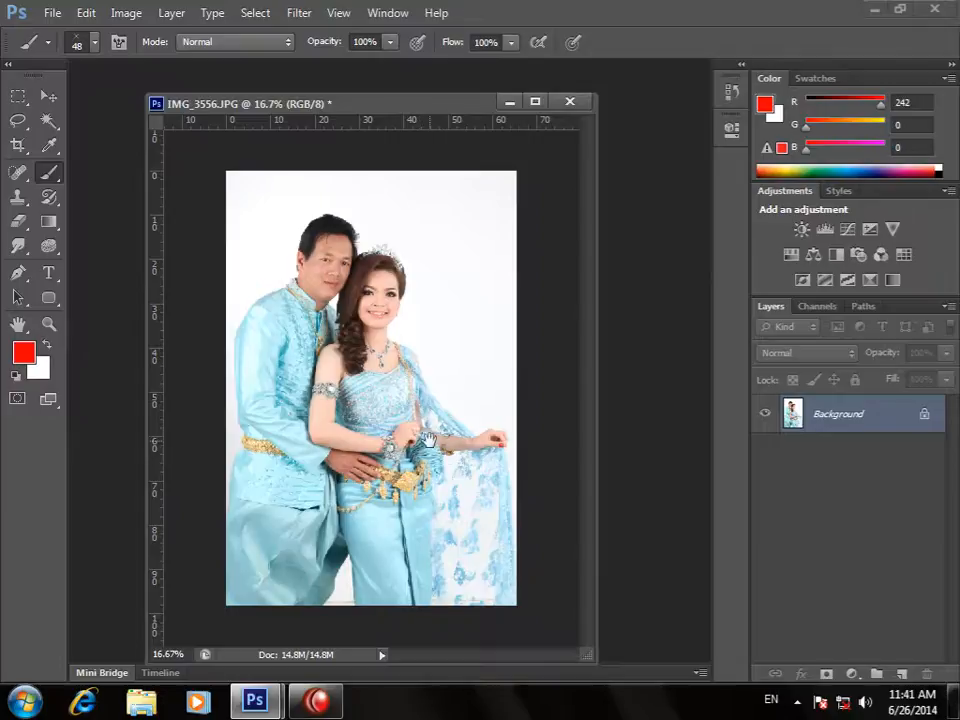
- Close the IMG_3556.JPG document without saving its changes
scroll(428, 440, up, 2)
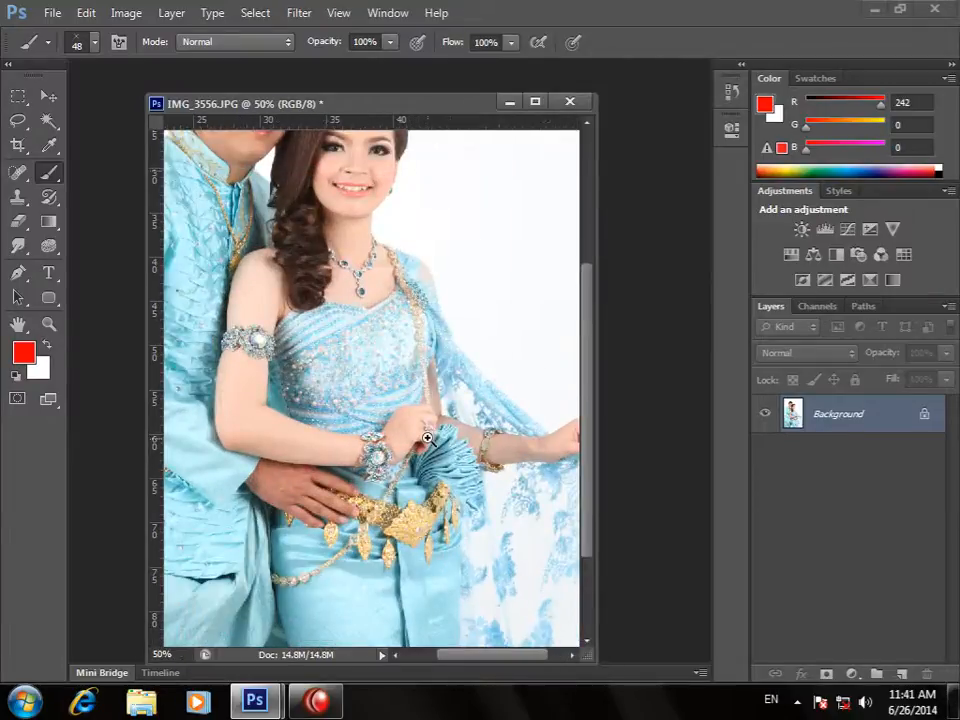
scroll(427, 438, up, 2)
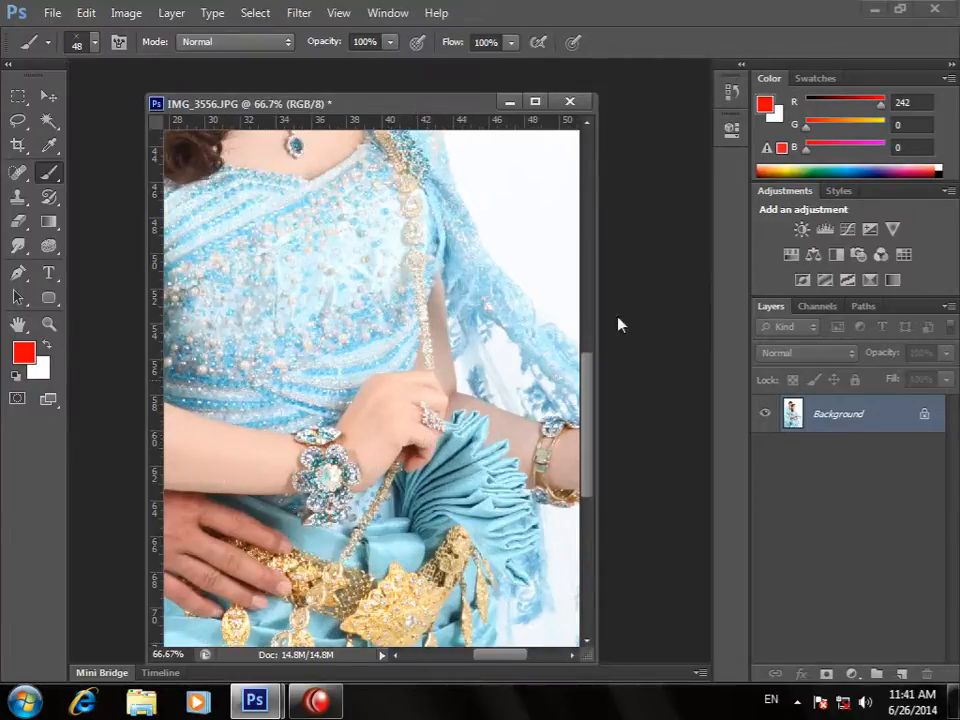
click(570, 101)
click(486, 283)
- Open the photo IMG_3542 from the SAMPLE folder
double_click(354, 270)
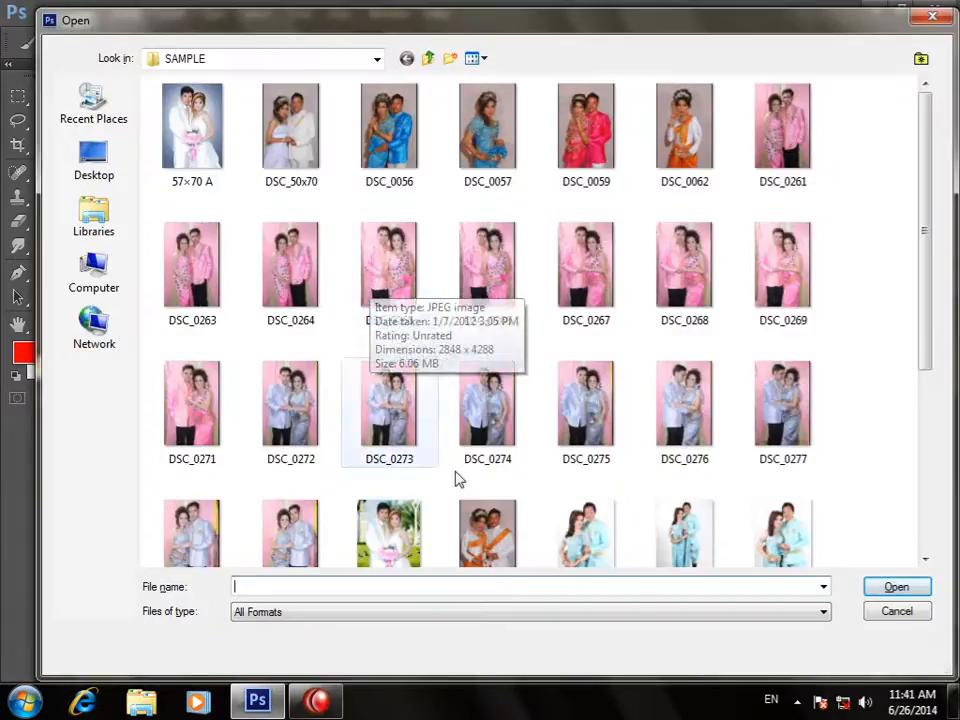
drag(927, 382, 927, 472)
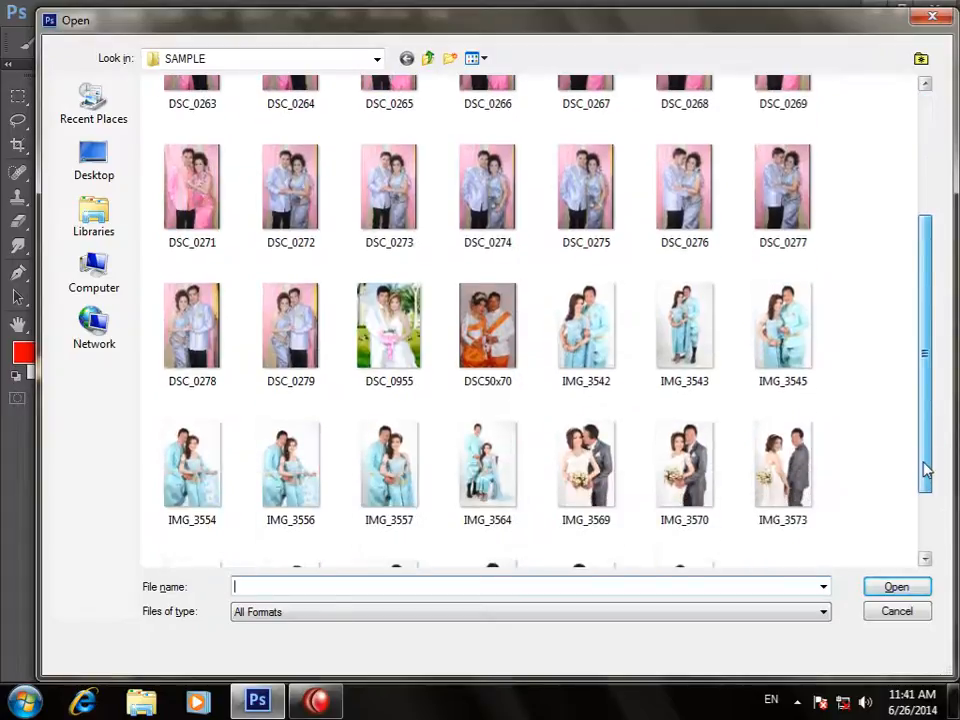
double_click(569, 339)
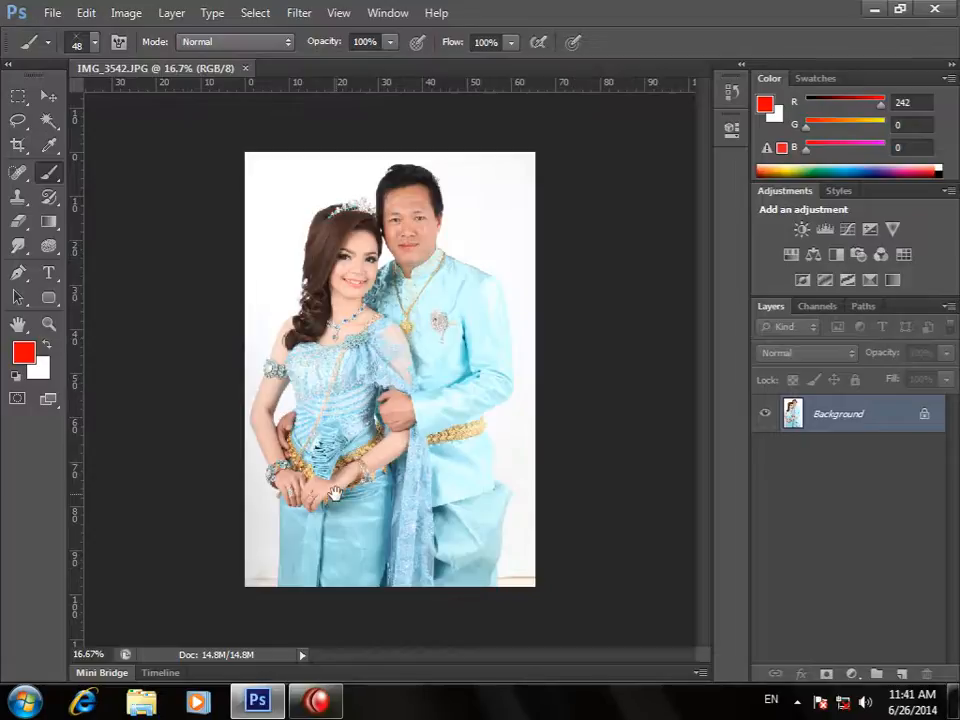
- Try painting a red sparkle on the bride's small diamond ring with the cross-shaped brush at 35 px
scroll(340, 497, up, 3)
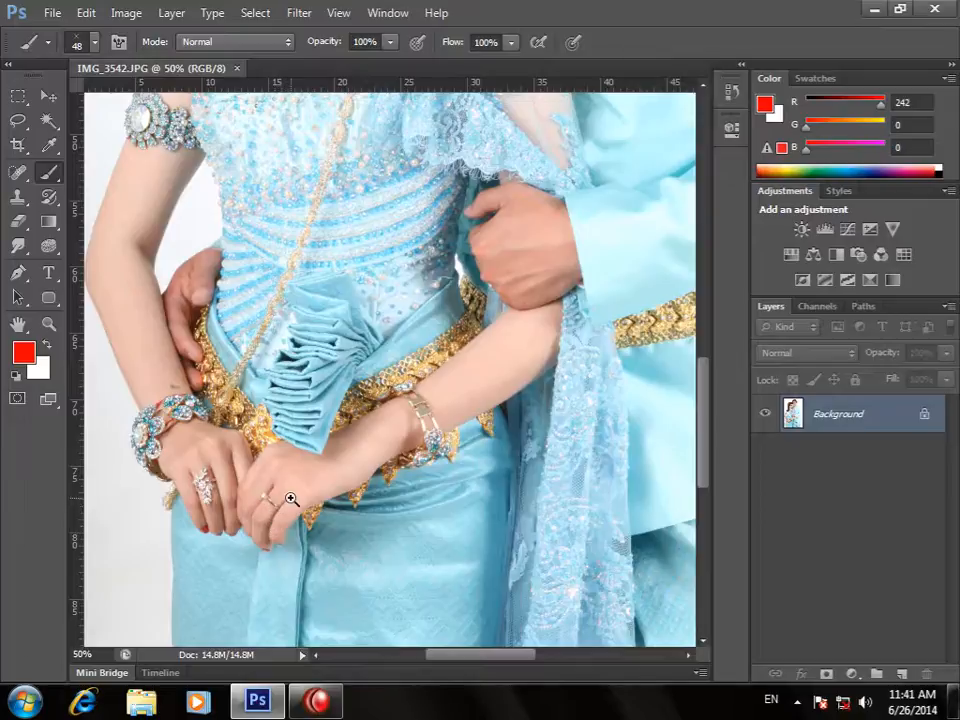
ctrl+click(285, 507)
ctrl+click(285, 497)
ctrl+click(300, 508)
drag(249, 495, 369, 360)
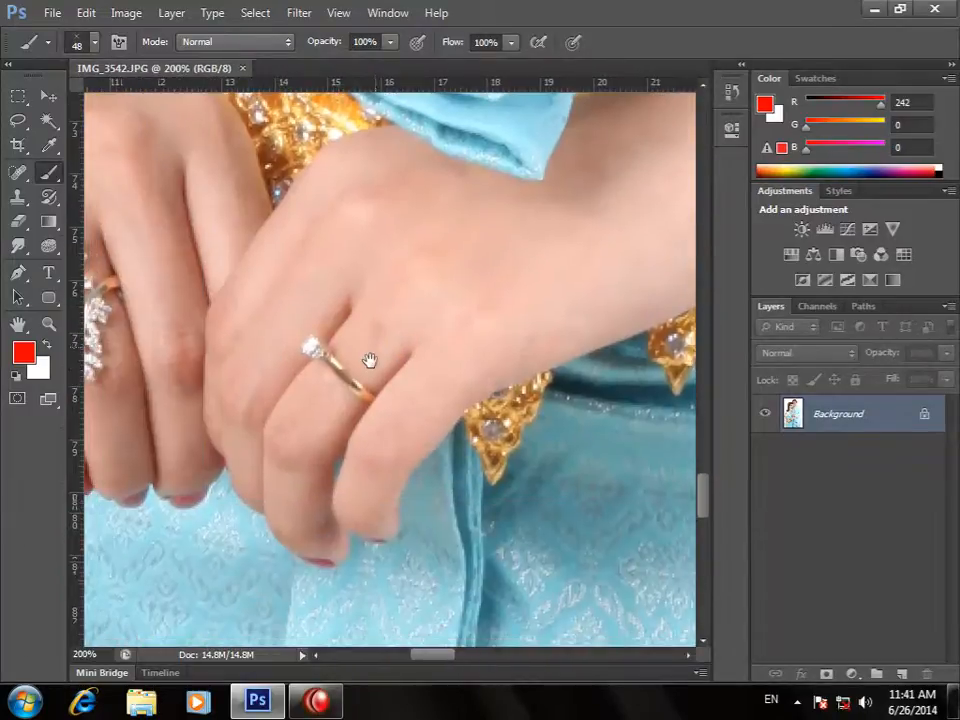
ctrl+click(319, 375)
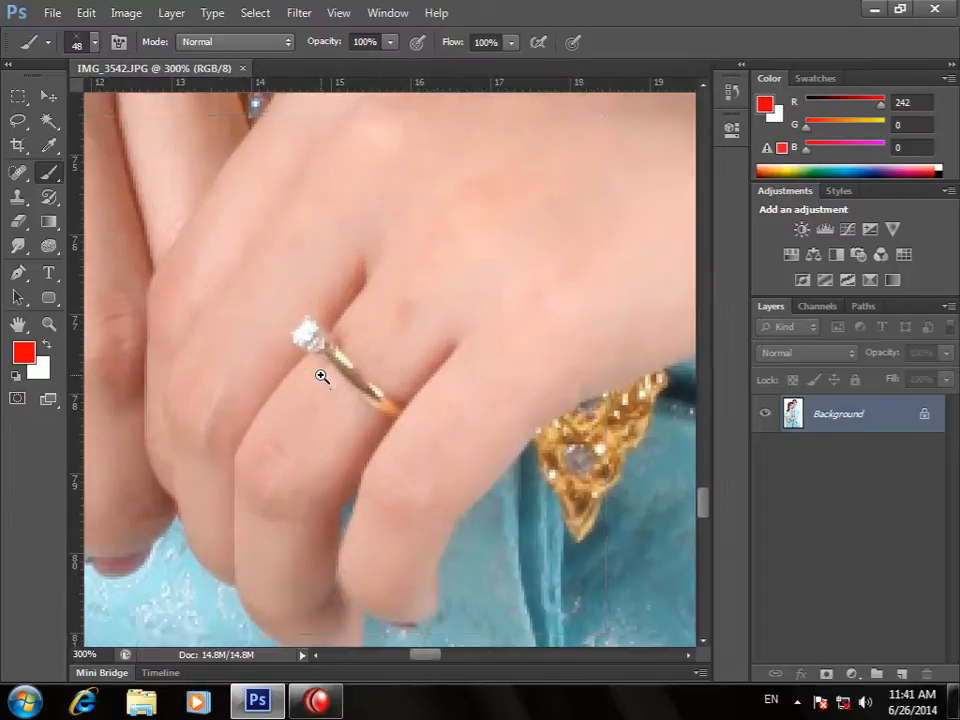
ctrl+click(336, 377)
drag(336, 377, 361, 440)
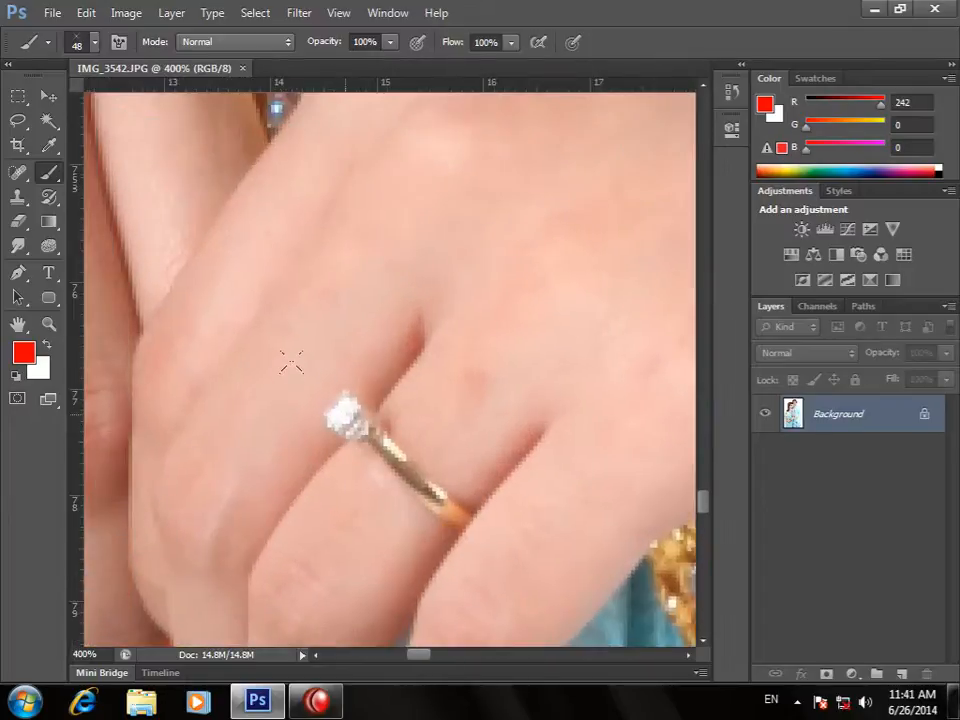
drag(380, 432, 298, 368)
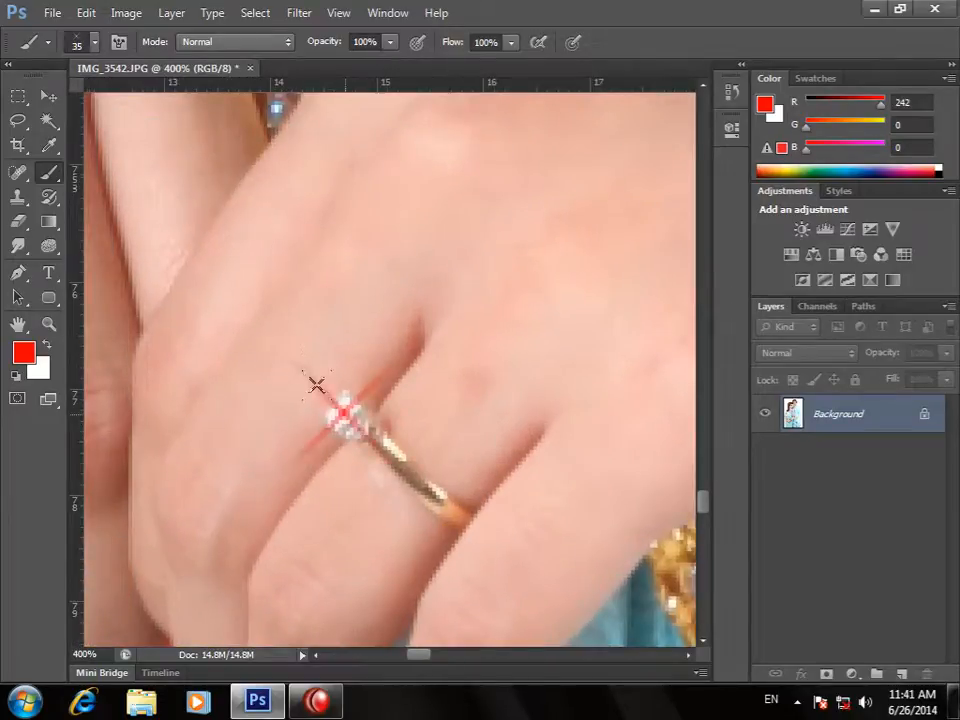
drag(372, 372, 312, 455)
- Undo the red sparkle strokes and stamp a white 35 px sparkle on the diamond of the ring
key(ctrl+alt+z)
key(ctrl+alt+z)
click(47, 346)
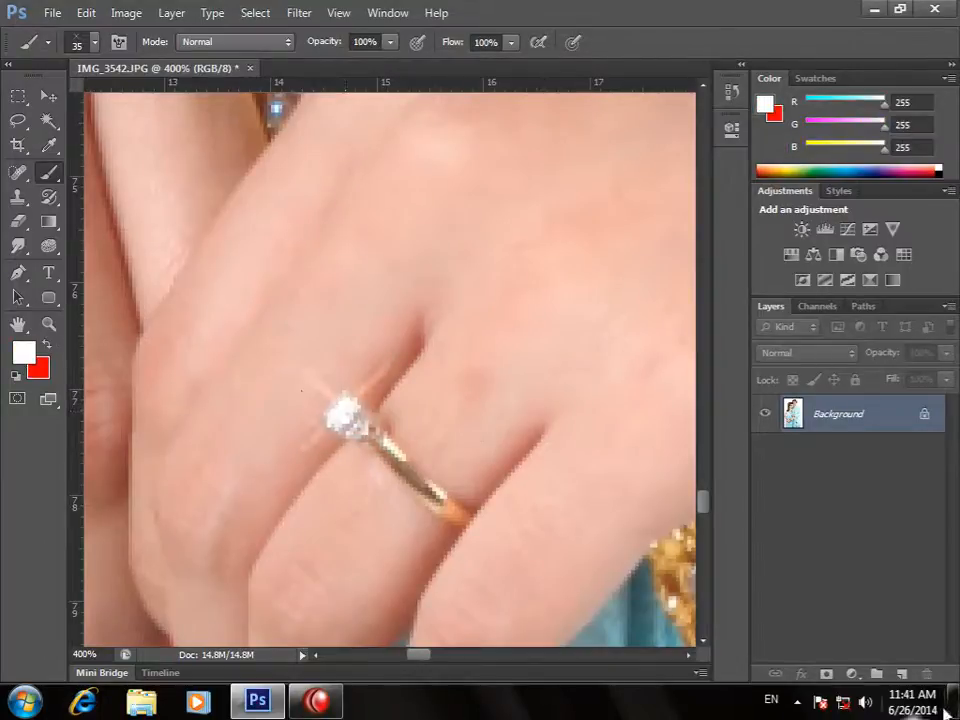
- Reduce the sparkle brush to 30 px and stamp a white sparkle on the bride's large flower-shaped ring
drag(531, 328, 474, 495)
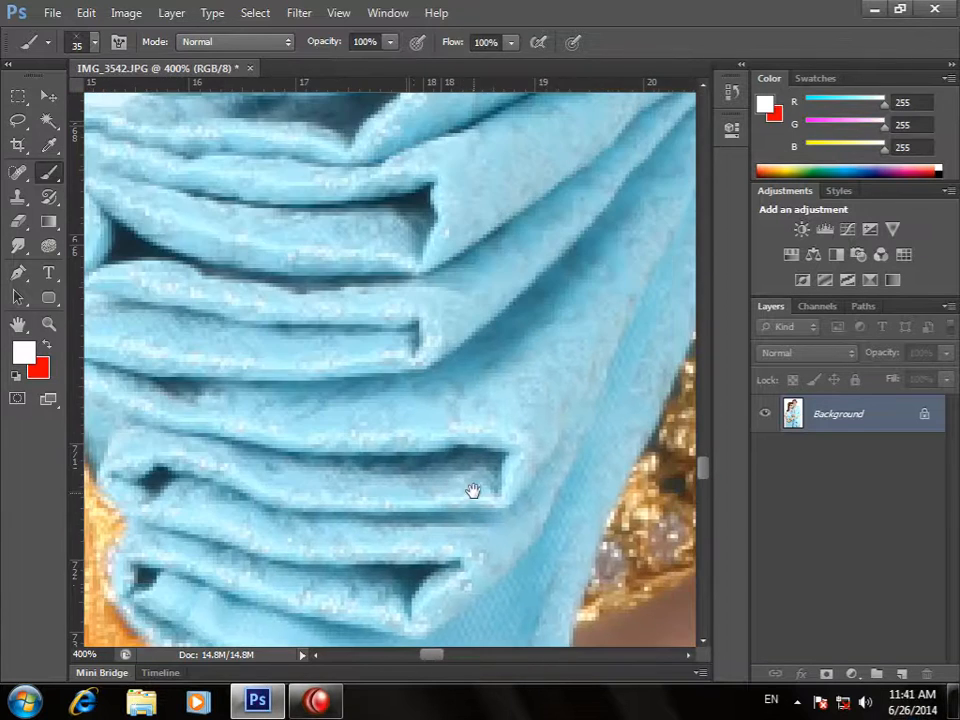
alt+click(467, 489)
alt+click(459, 487)
alt+click(441, 467)
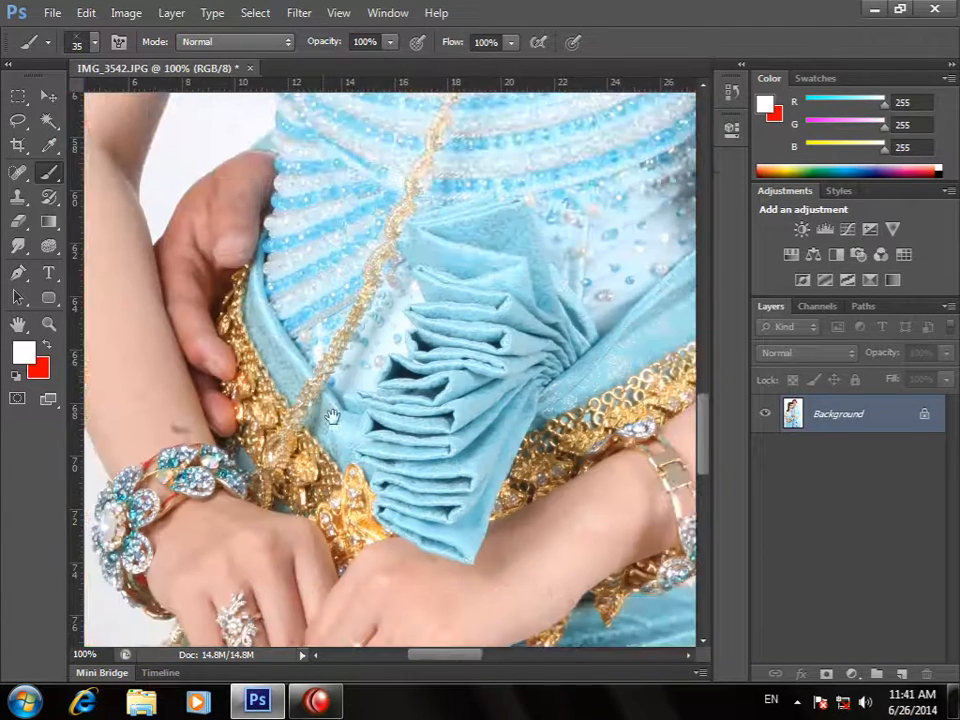
drag(241, 633, 381, 548)
drag(165, 332, 606, 643)
drag(410, 551, 410, 387)
key(bracketleft)
key(bracketleft)
key(bracketleft)
key(bracketright)
key(bracketright)
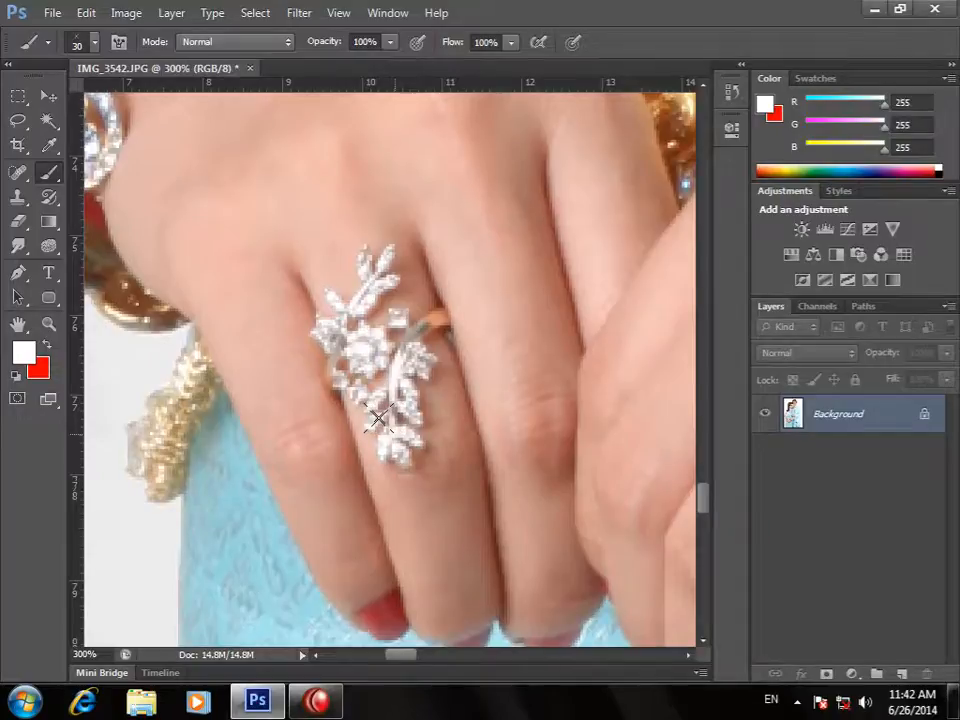
click(367, 245)
- Enlarge the brush to 50 px and stamp white sparkles on the necklace links above the pendant and between the blue stones
drag(367, 245, 470, 640)
mouse_move(233, 379)
mouse_down()
mouse_move(383, 349)
mouse_move(429, 389)
mouse_up()
key(bracketright)
key(bracketright)
click(335, 418)
mouse_move(631, 259)
mouse_down()
mouse_move(476, 456)
mouse_move(497, 512)
mouse_up()
drag(512, 399, 266, 444)
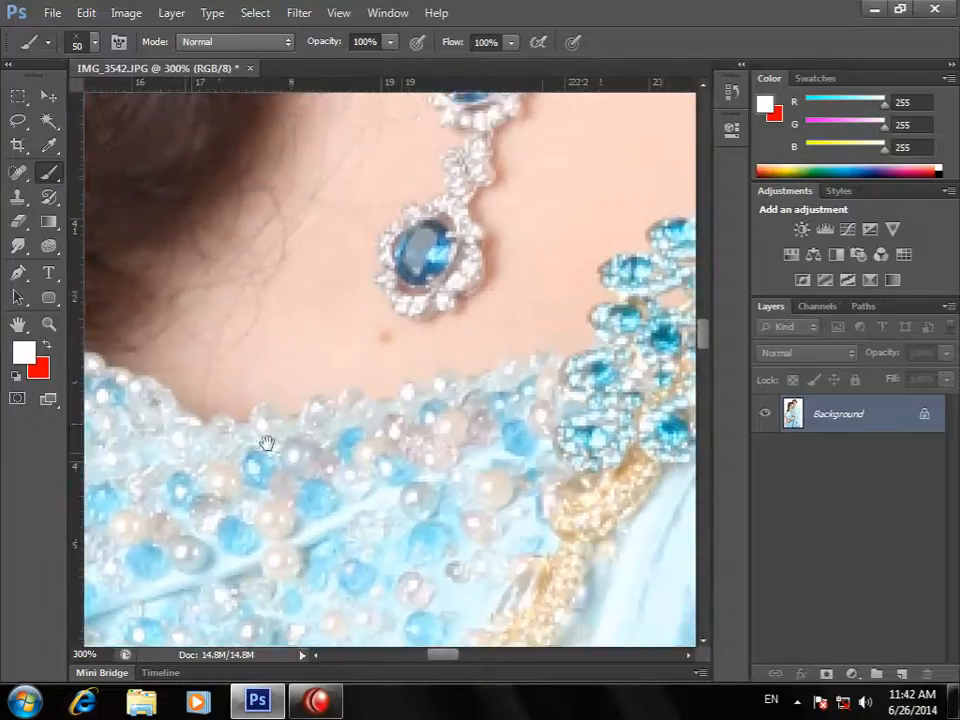
drag(577, 304, 414, 343)
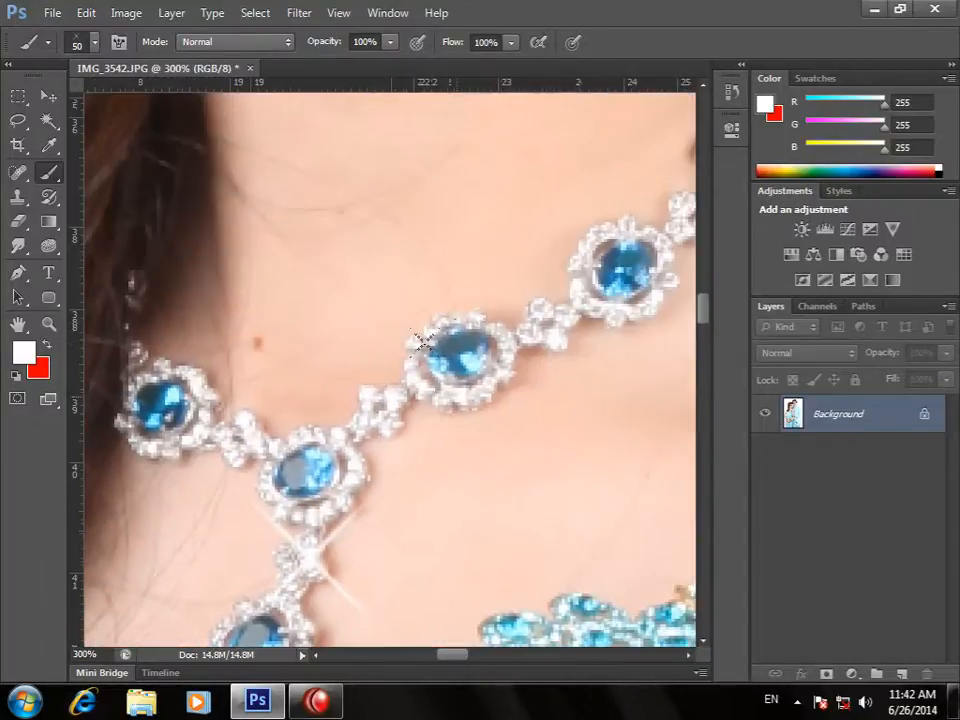
drag(514, 279, 317, 510)
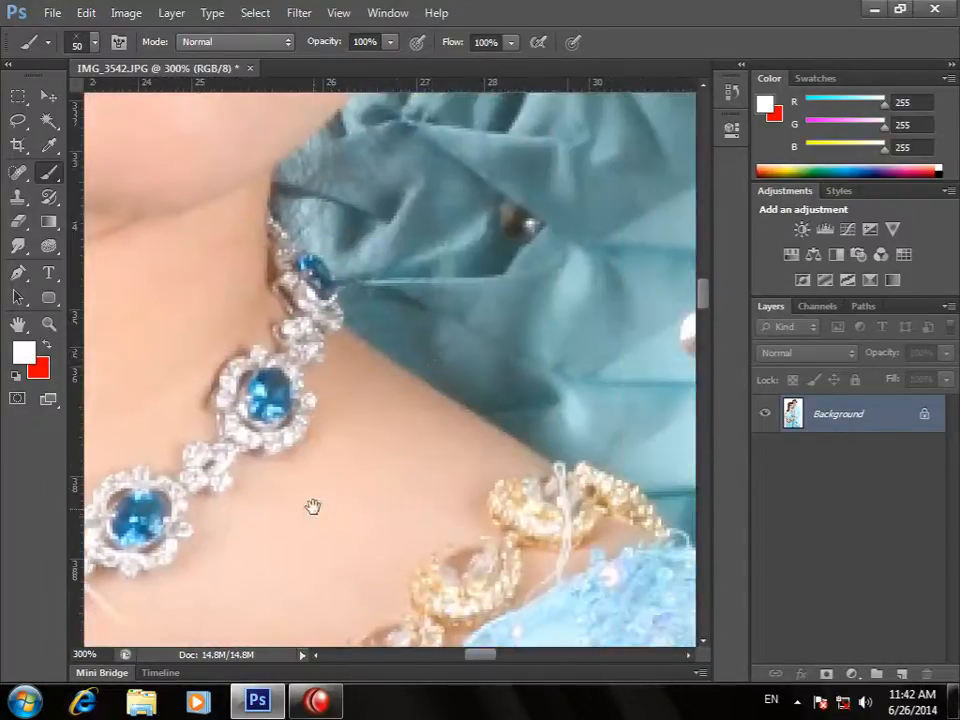
drag(431, 384, 388, 386)
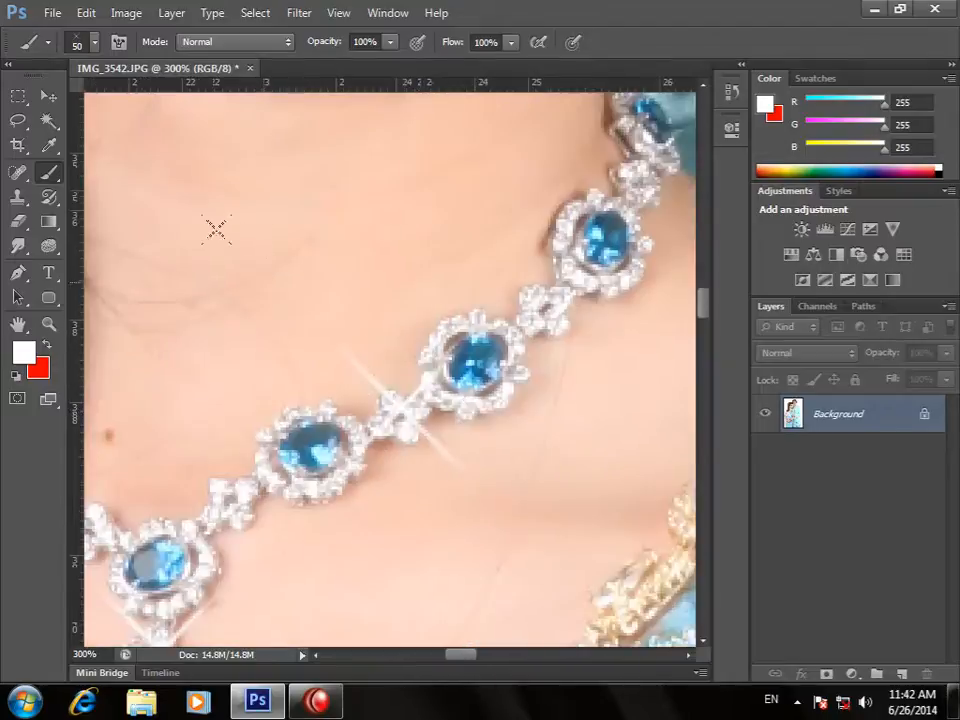
- Rotate the cross-shaped brush tip to an angle of 41° and stamp it on the necklace link that already sparkles
click(119, 41)
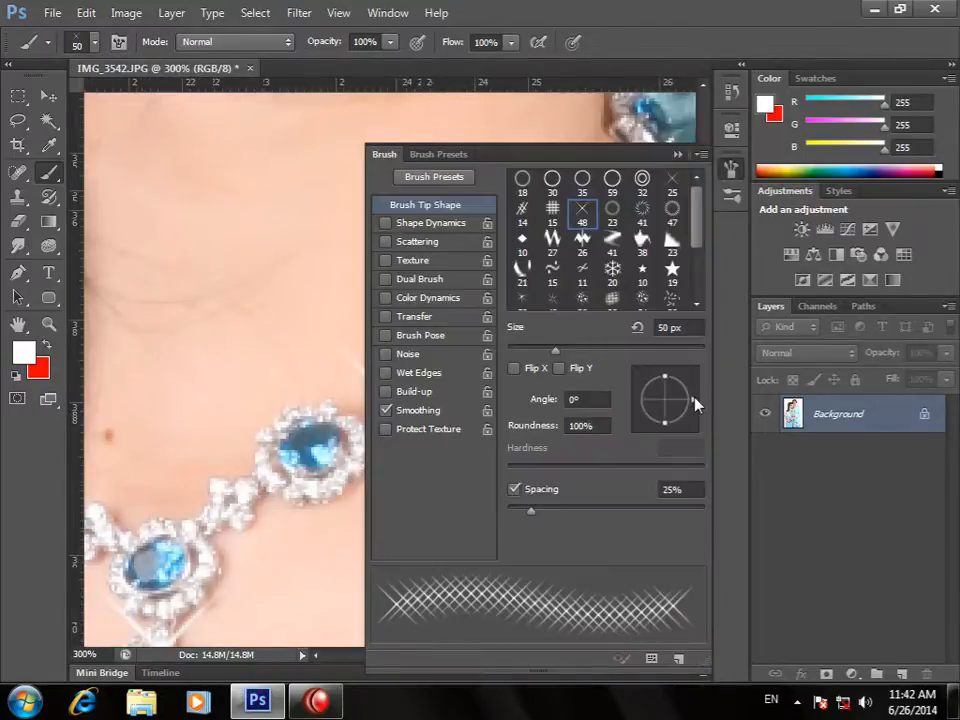
drag(695, 398, 688, 379)
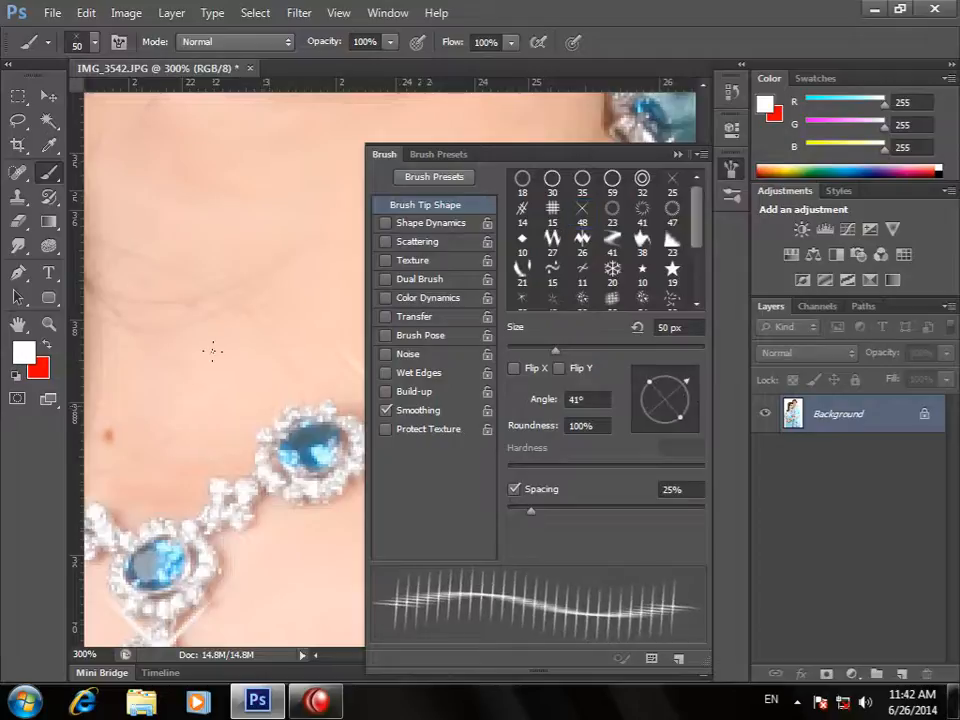
click(695, 155)
click(654, 156)
click(400, 410)
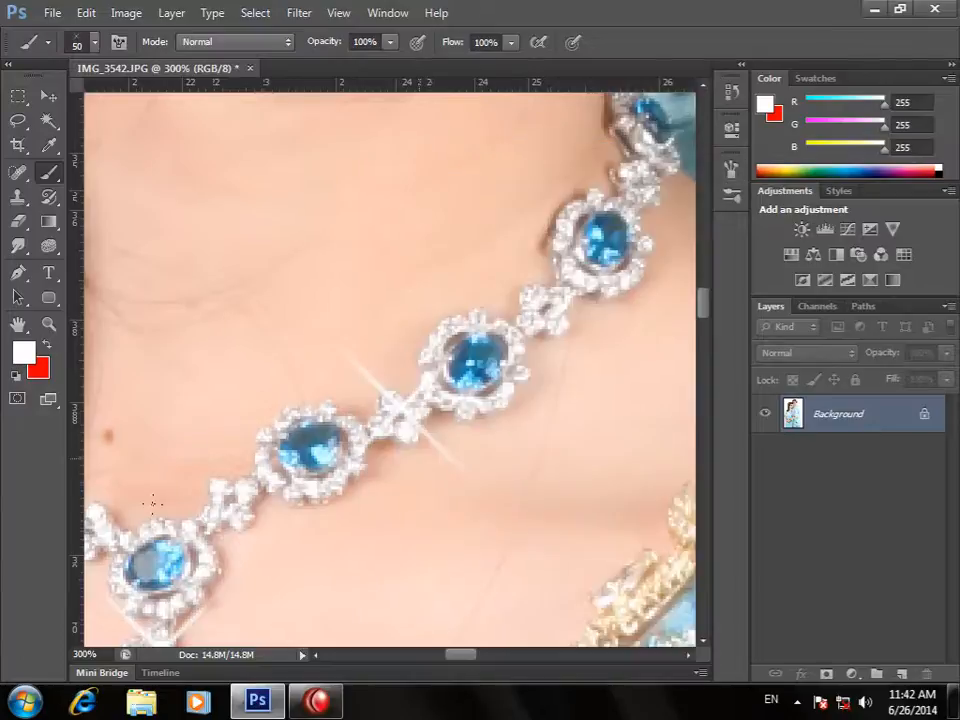
- Undo the stray sparkle on the bride's front teeth and stamp a white 20 px sparkle on her pointed canine tooth
scroll(367, 266, right, 3)
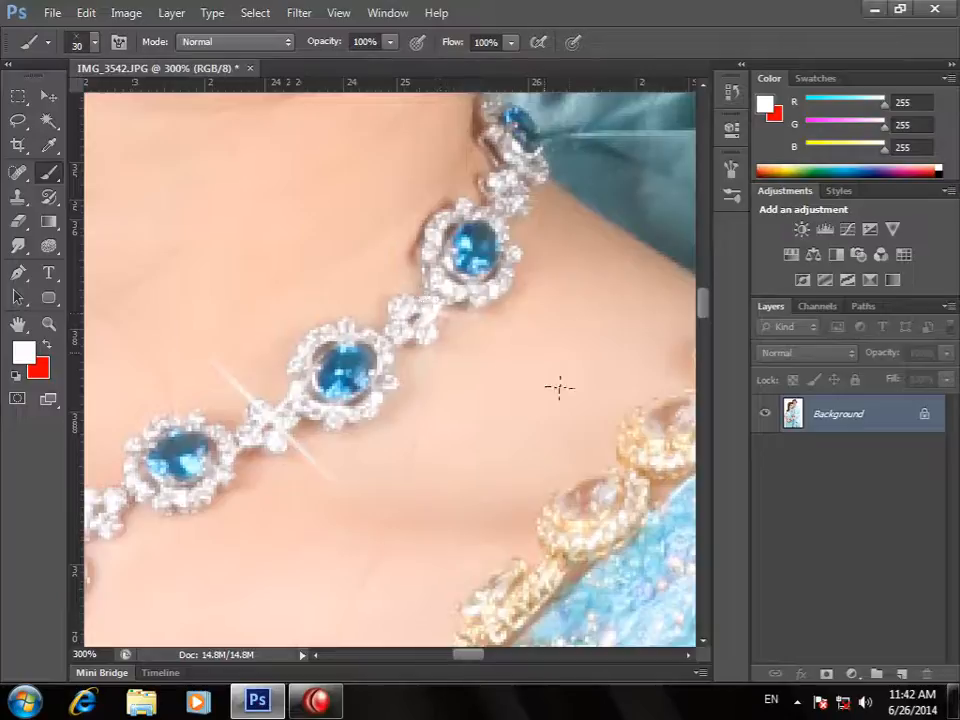
drag(502, 445, 476, 333)
scroll(476, 333, up, 5)
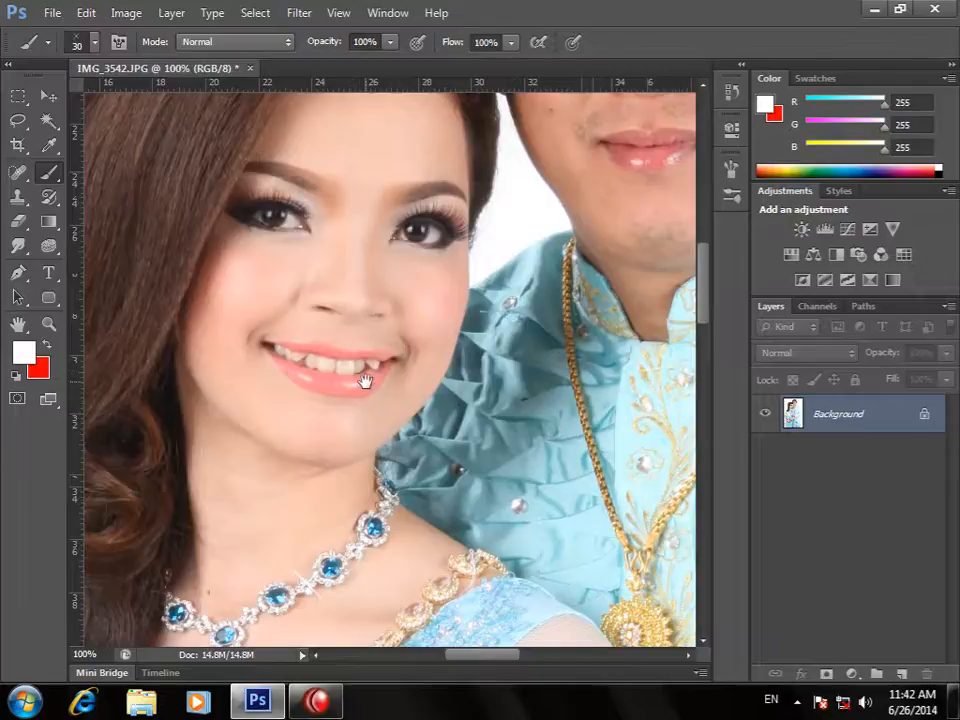
click(347, 374)
click(364, 381)
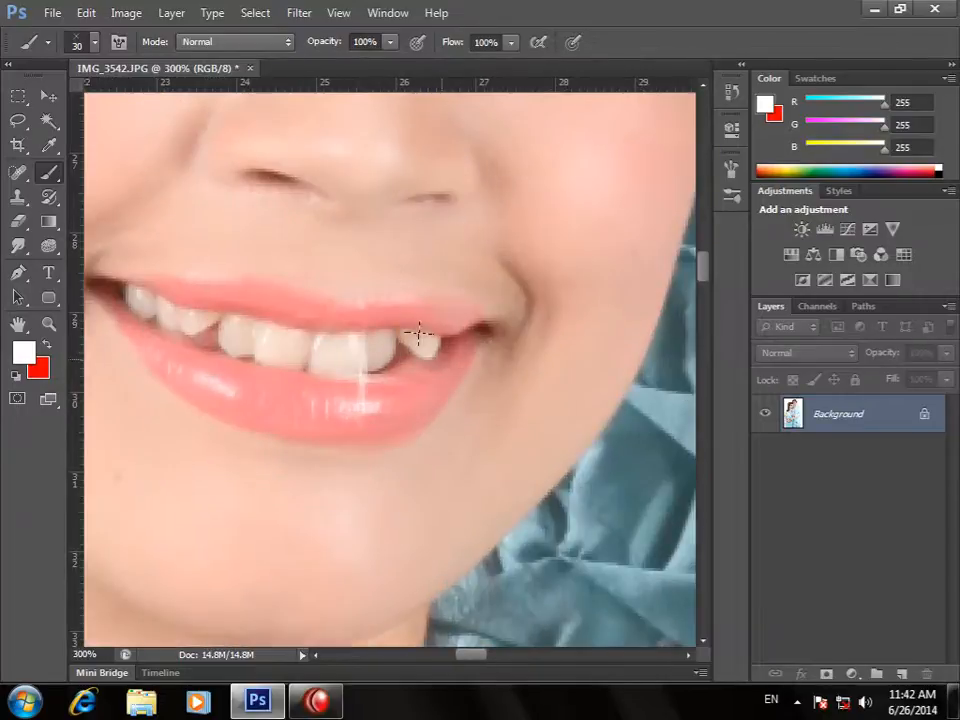
key(bracketleft)
key(alt+shift)
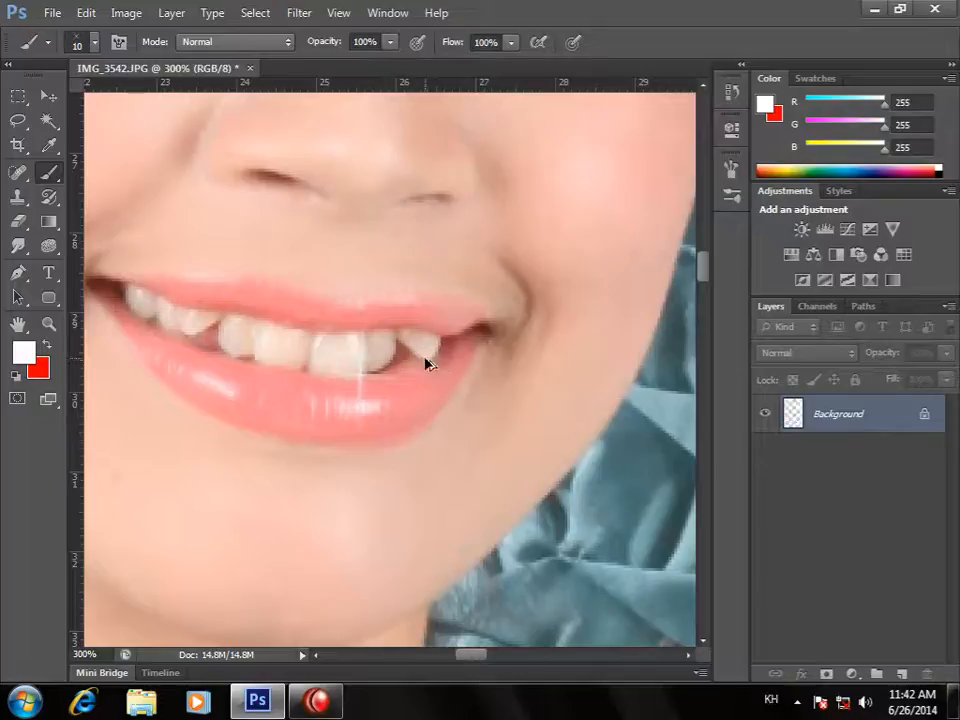
key(ctrl+z)
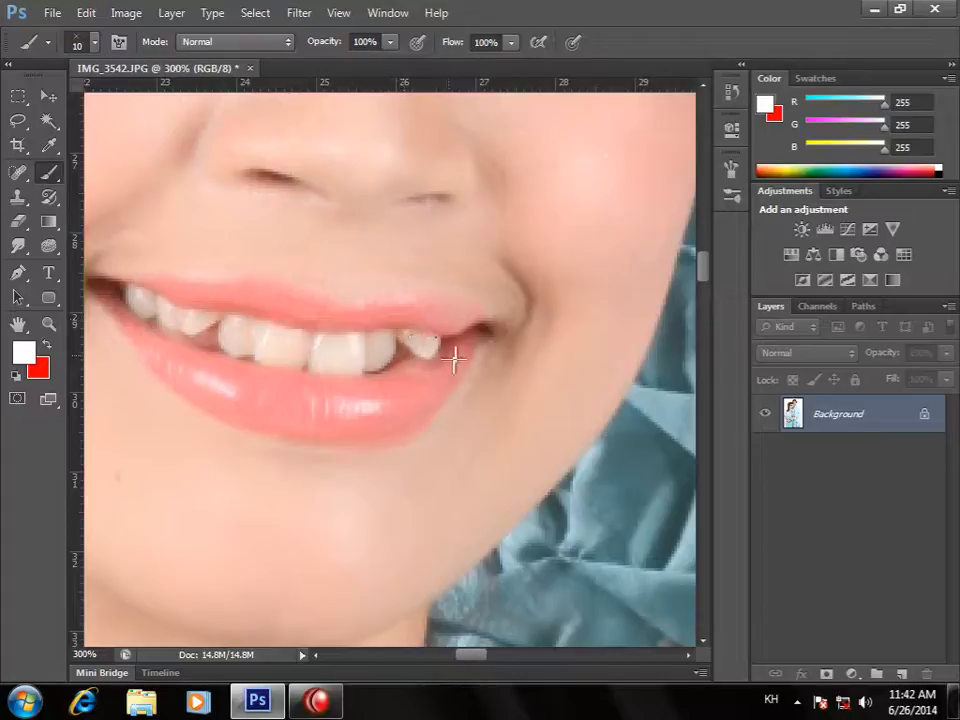
key(bracketright)
key(bracketleft)
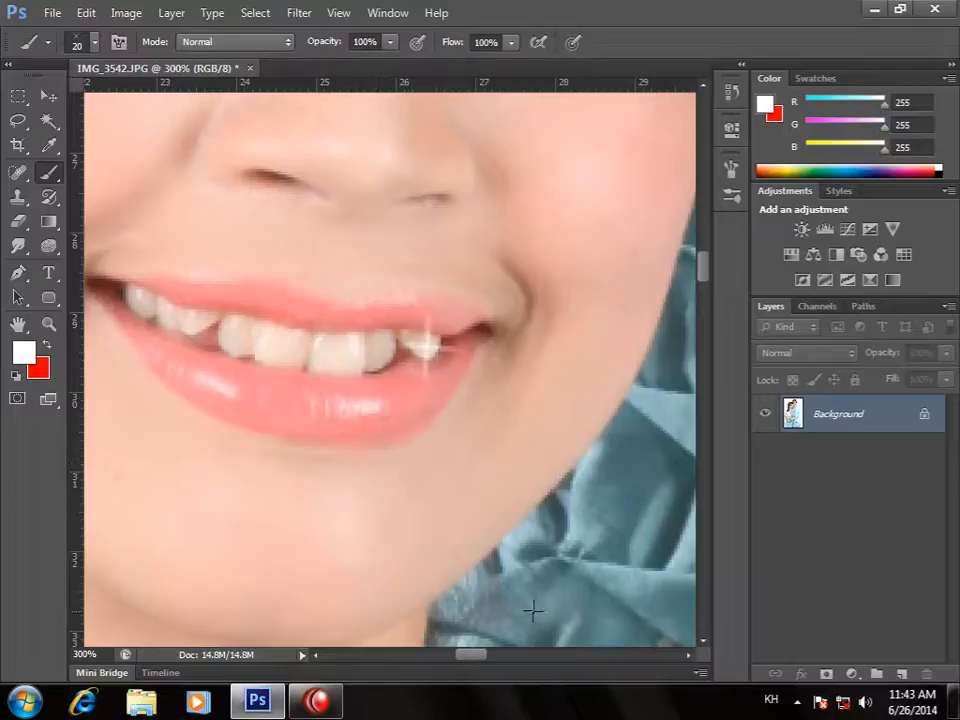
- Examine the sparkles on the bride's face and jewellery, then in the whole photo at 16.67% zoom
click(410, 423)
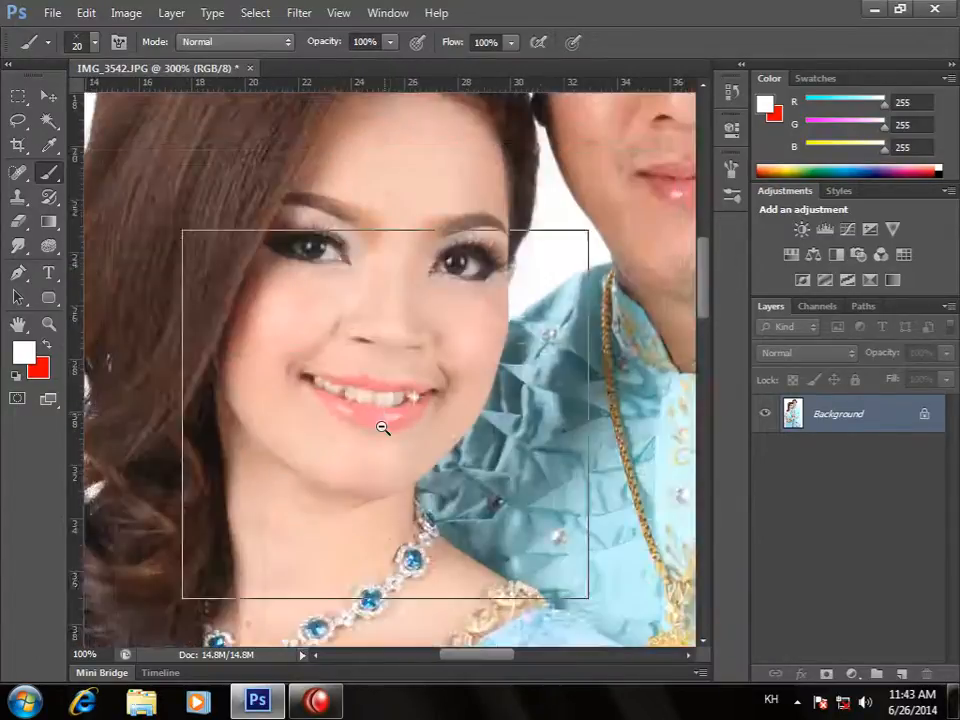
drag(435, 437, 402, 237)
drag(427, 385, 353, 437)
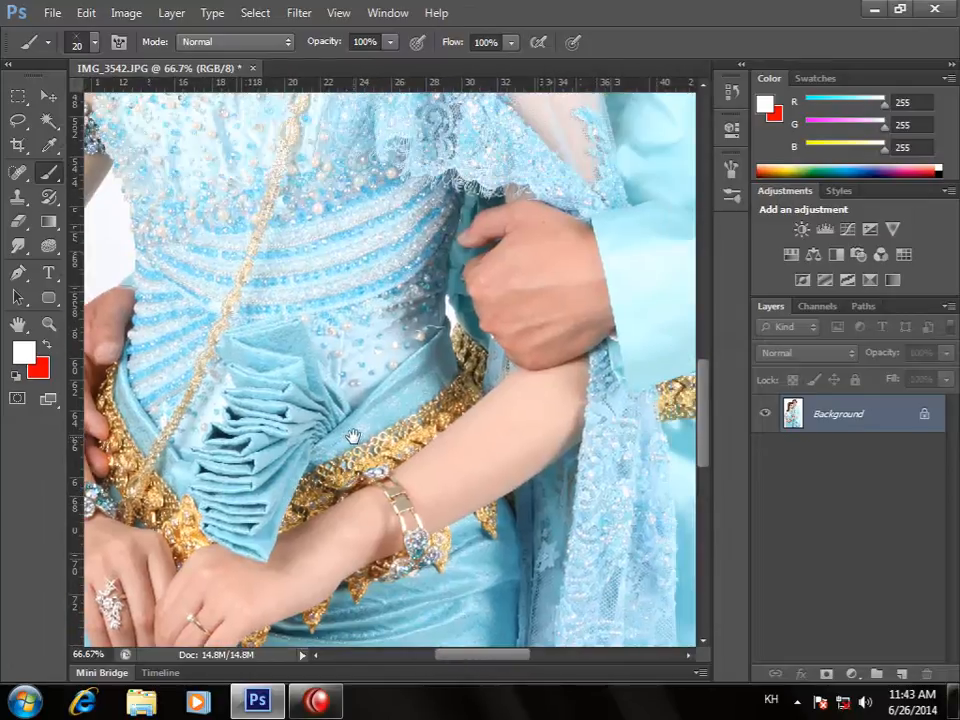
key(ctrl+minus)
drag(360, 280, 367, 513)
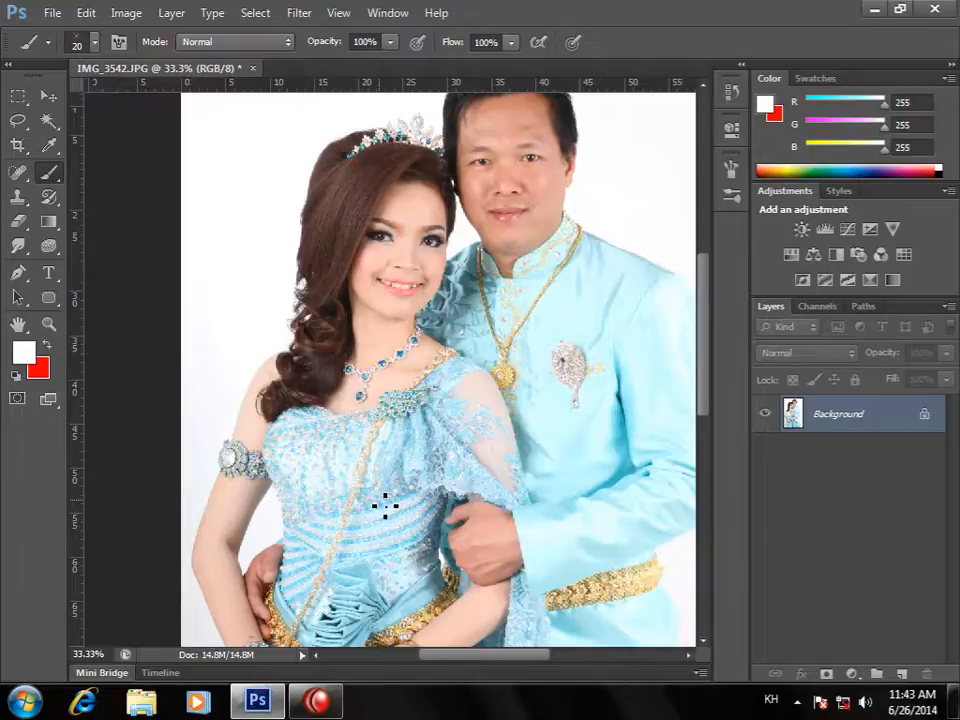
key(ctrl+minus)
key(ctrl+minus)
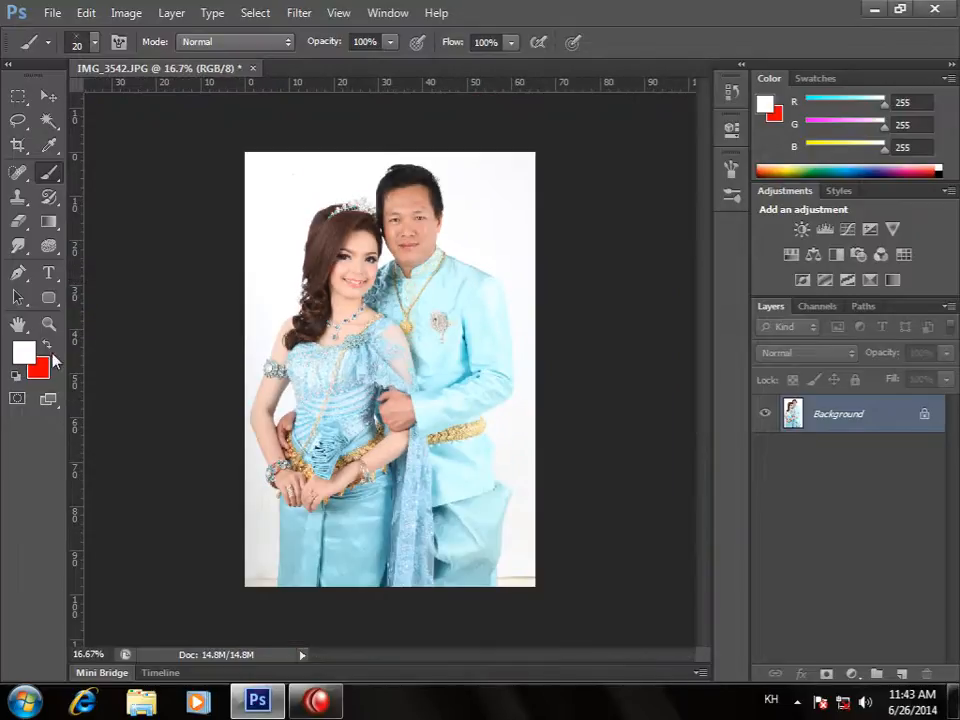
- Choose the Custom Shape Tool in Path mode and select the solid heart as its shape
click(47, 301)
right_click(55, 300)
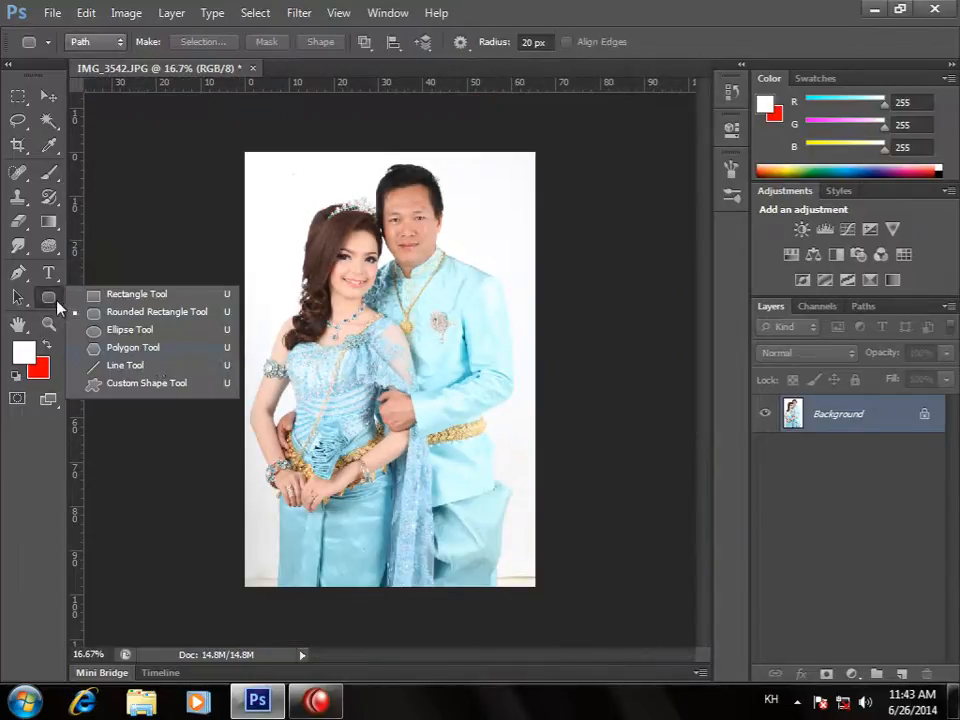
click(152, 384)
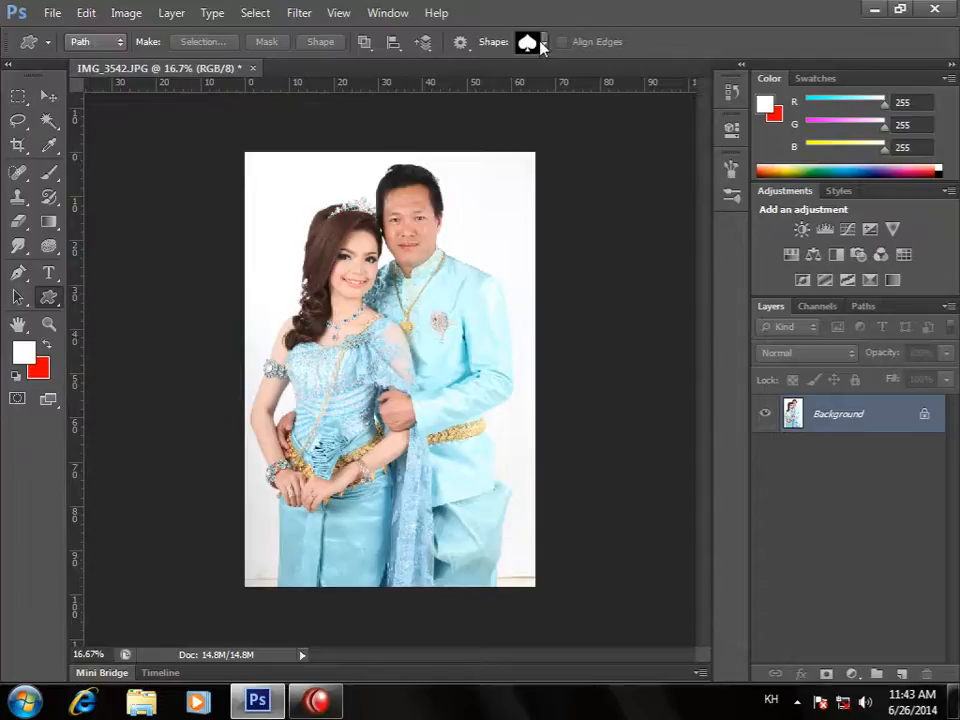
click(543, 45)
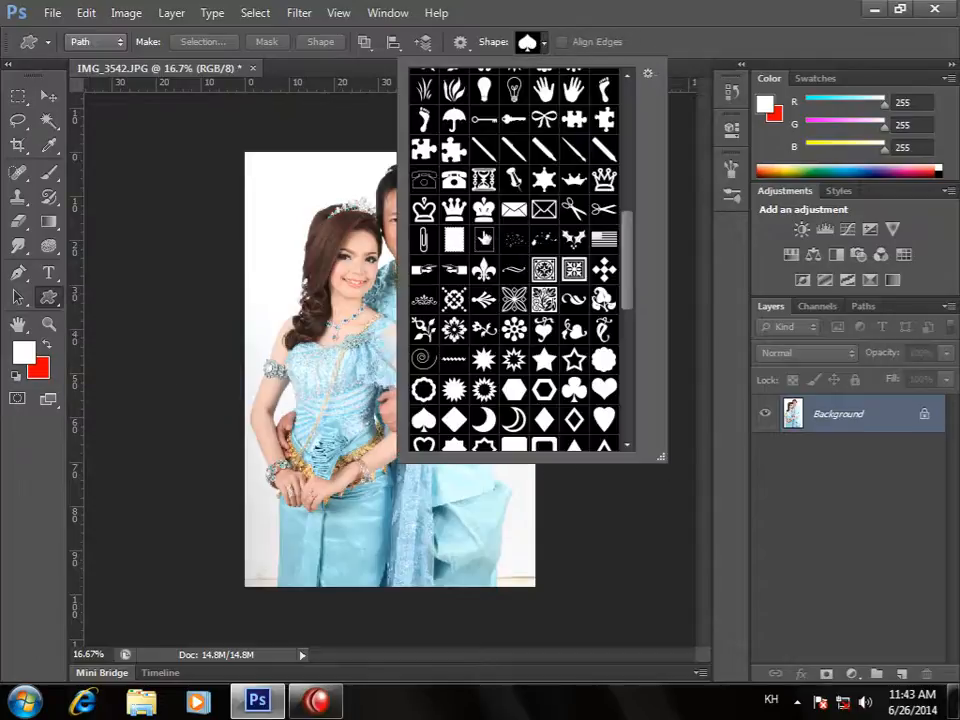
double_click(607, 422)
- Try drawing a heart path over the couple from its corner and again with From Center enabled, undoing both and disabling the option
drag(289, 177, 491, 414)
key(ctrl+z)
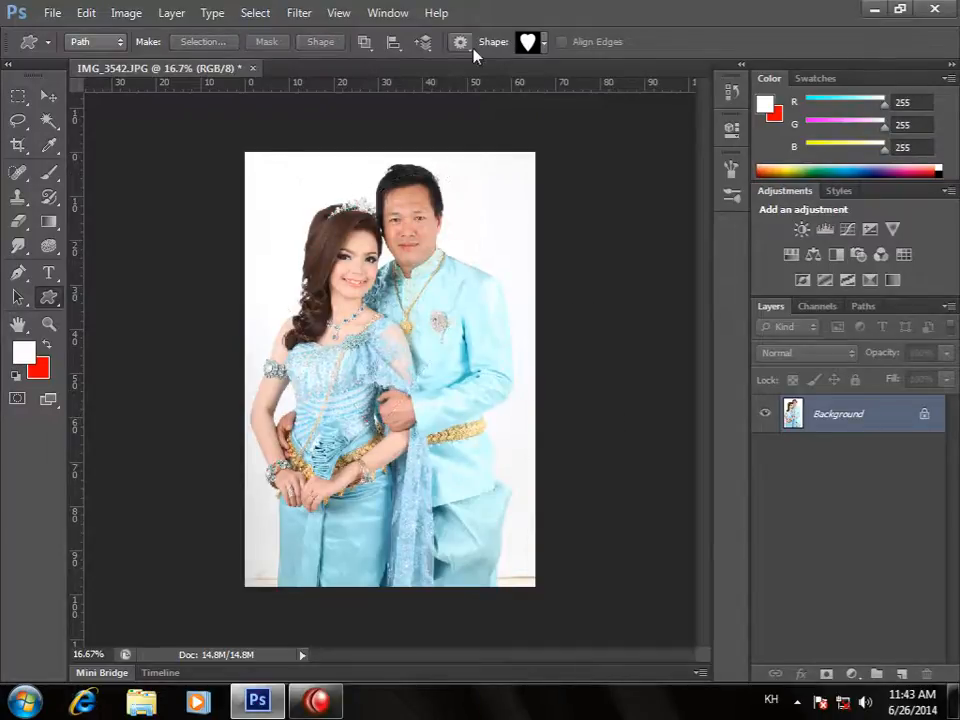
click(460, 42)
click(386, 145)
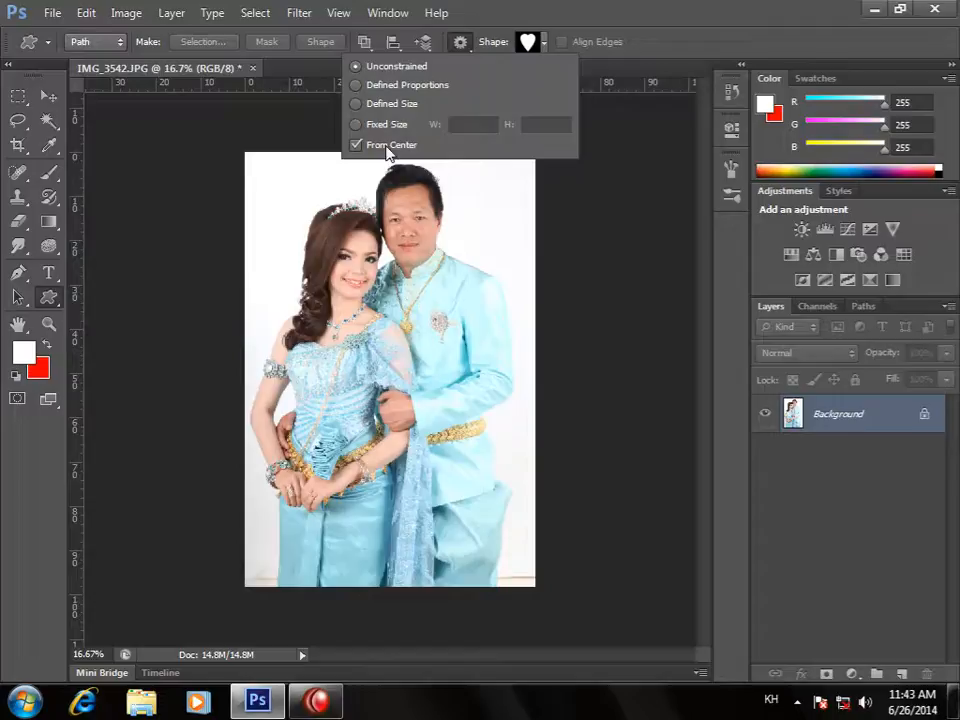
click(352, 322)
drag(352, 322, 514, 471)
key(ctrl+z)
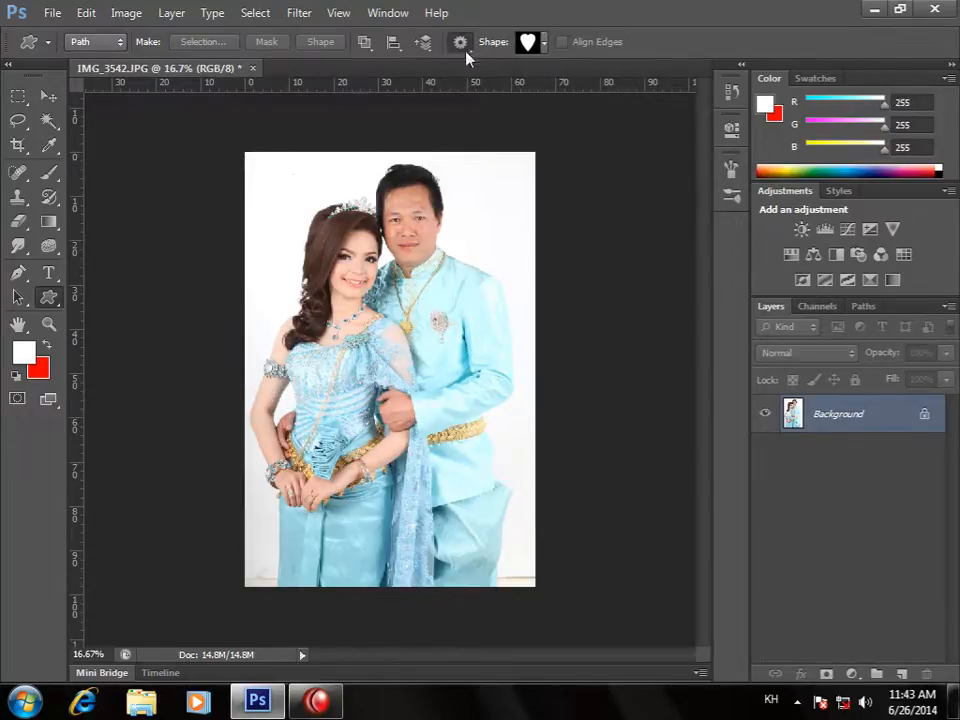
click(460, 42)
click(407, 146)
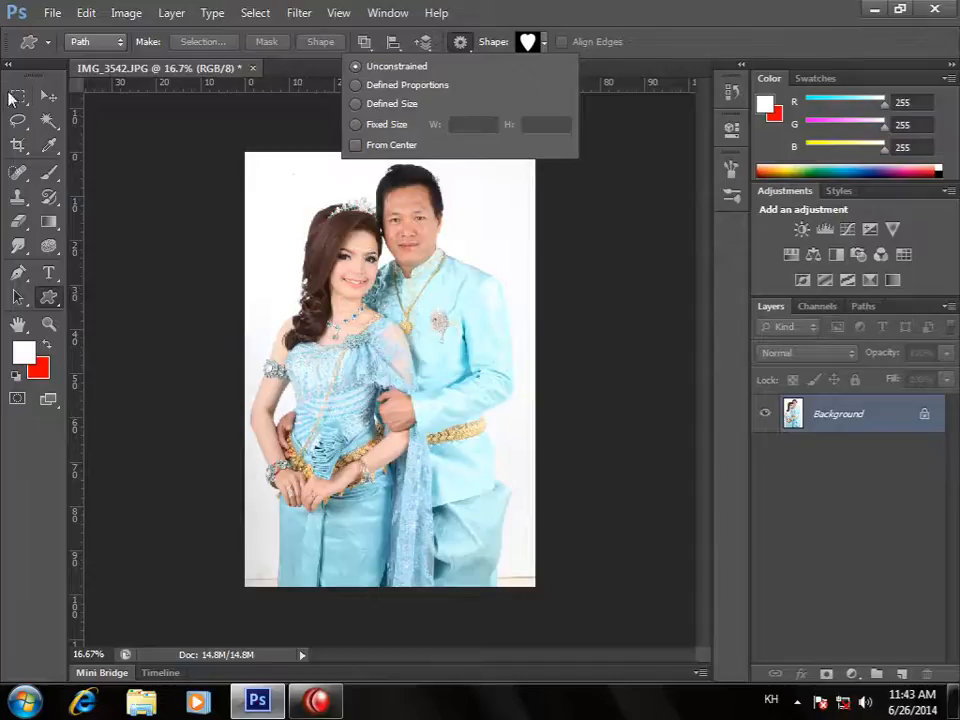
- Review the style options of the Rectangular Marquee Tool without changing the Normal style
click(17, 95)
click(424, 42)
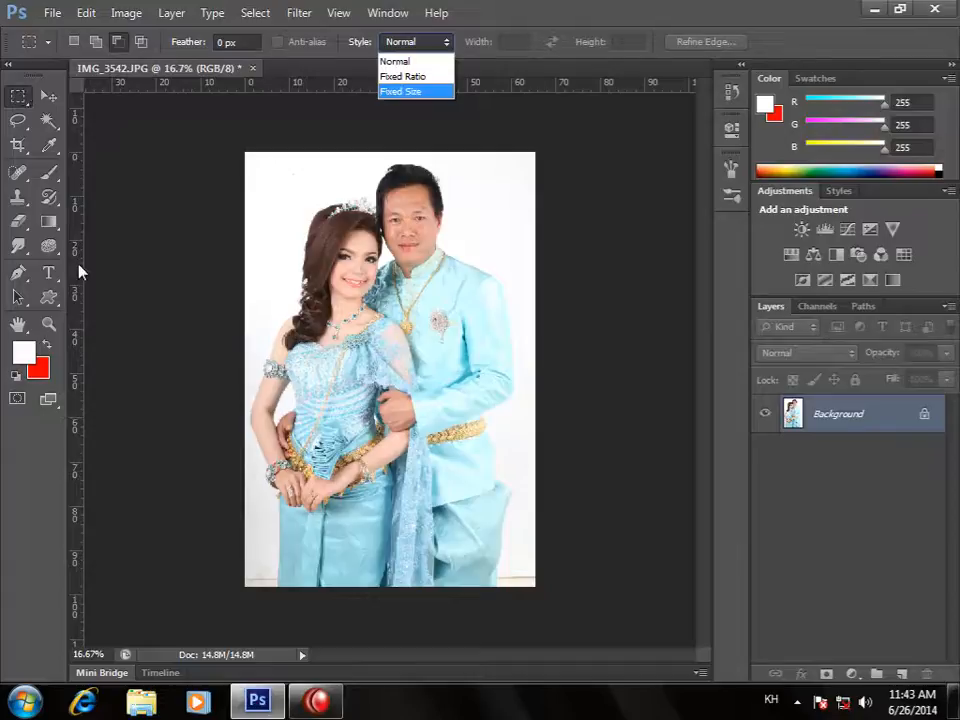
click(434, 113)
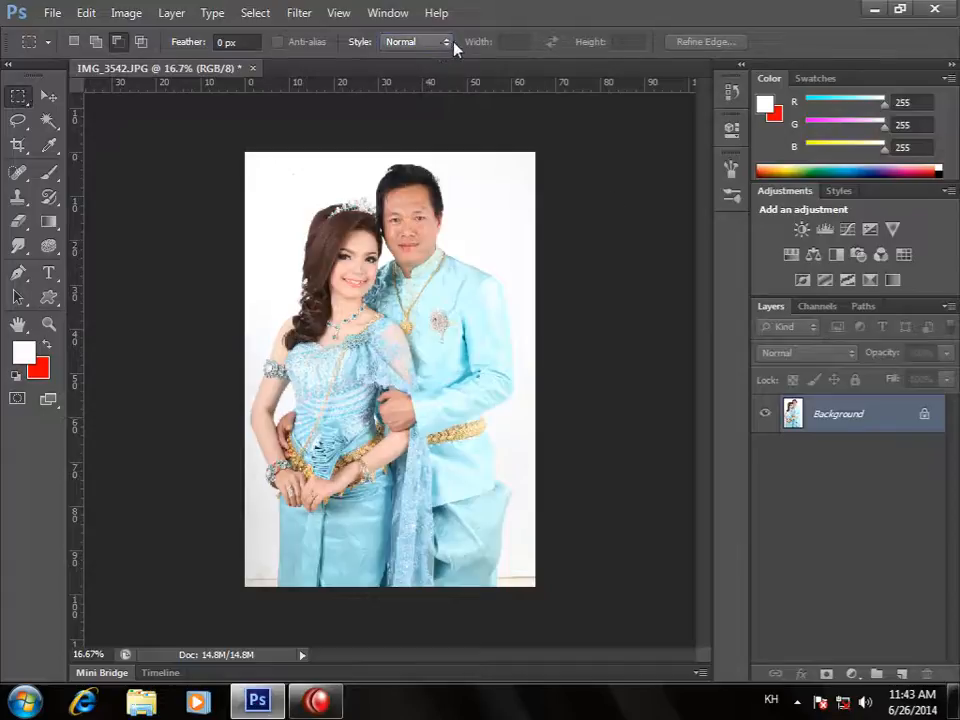
- Draw a large unconstrained heart path over the couple and move it up and left to frame their upper bodies
click(50, 299)
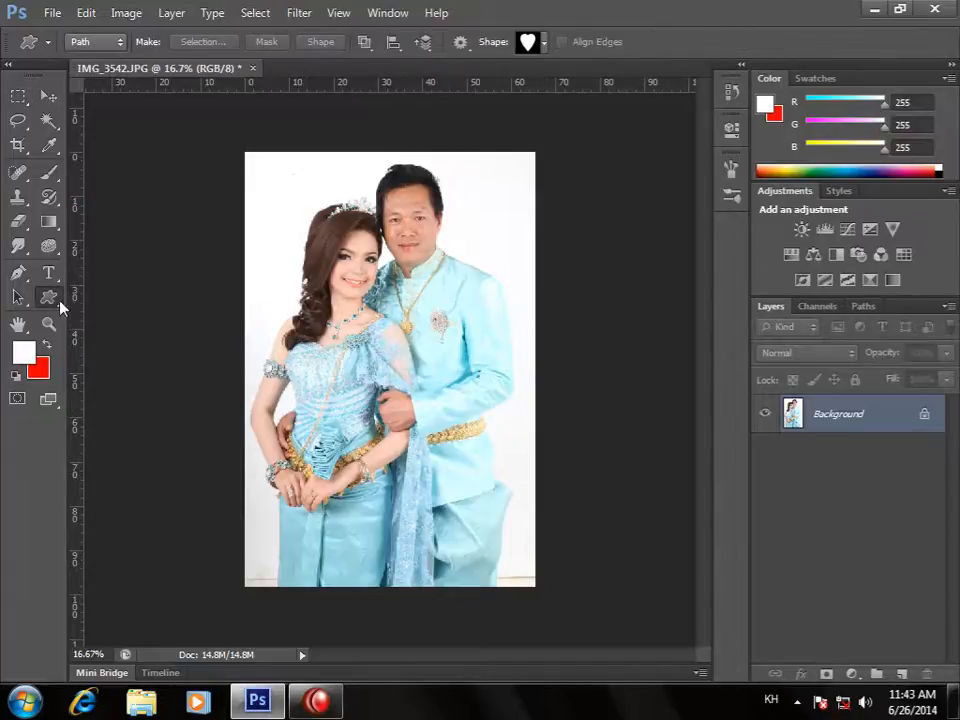
click(465, 45)
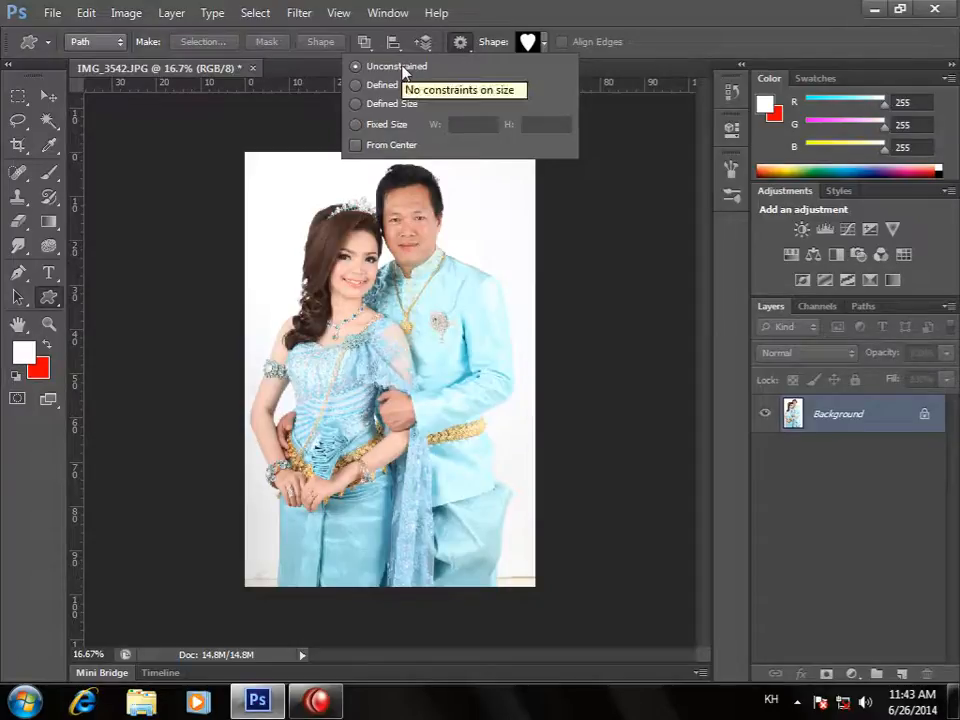
drag(287, 195, 548, 590)
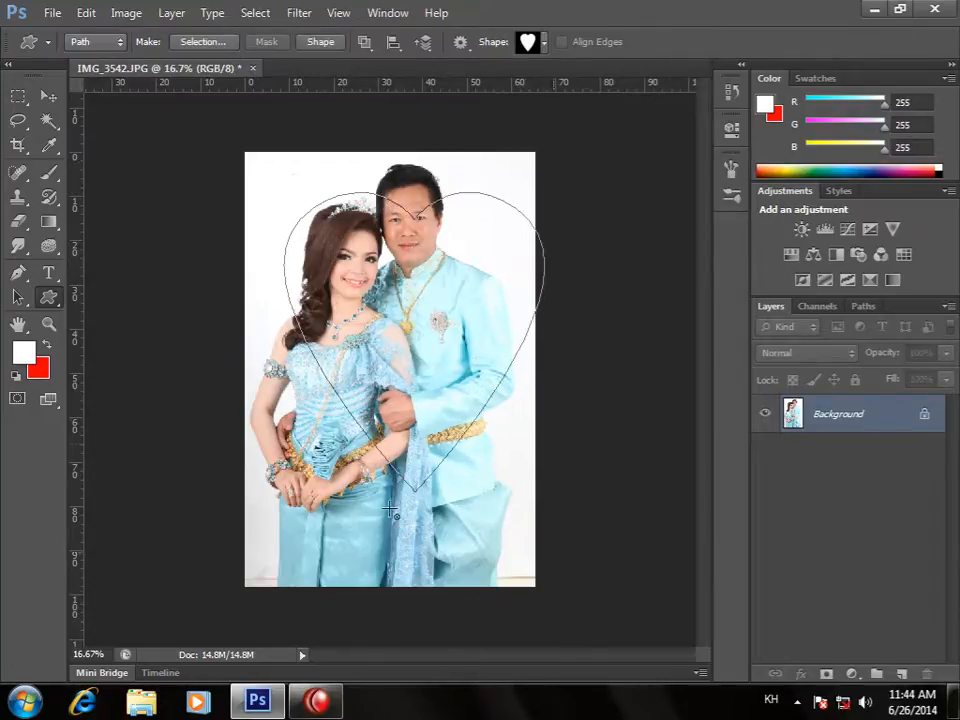
click(20, 298)
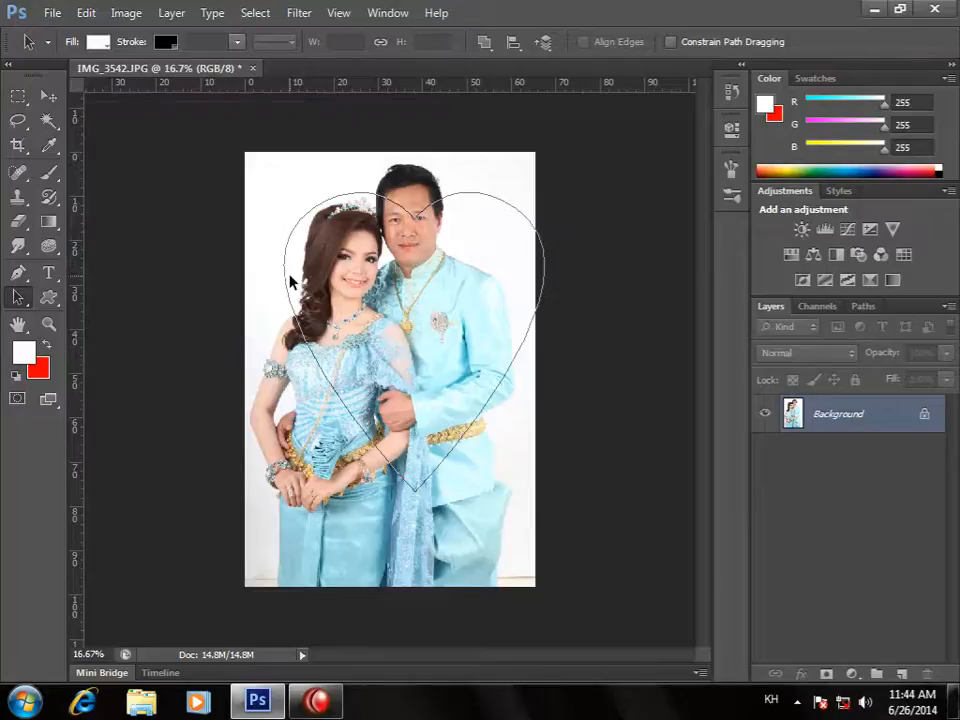
drag(289, 283, 259, 251)
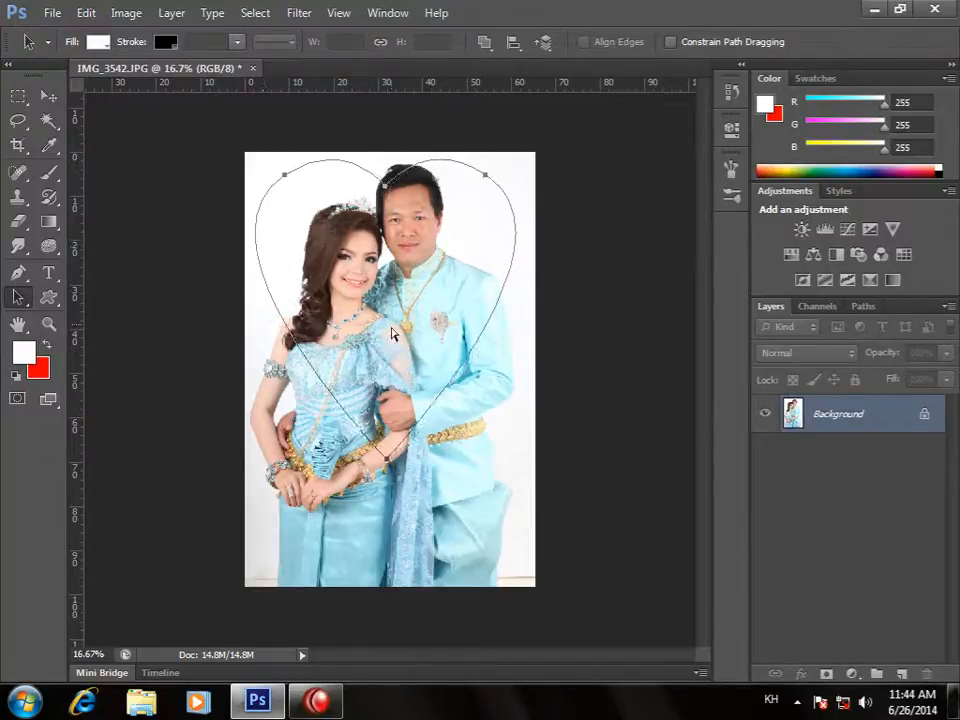
- Enlarge the heart path to about 108% in width and height so it nearly spans the photo's width
key(ctrl+t)
drag(518, 459, 531, 478)
drag(256, 475, 253, 481)
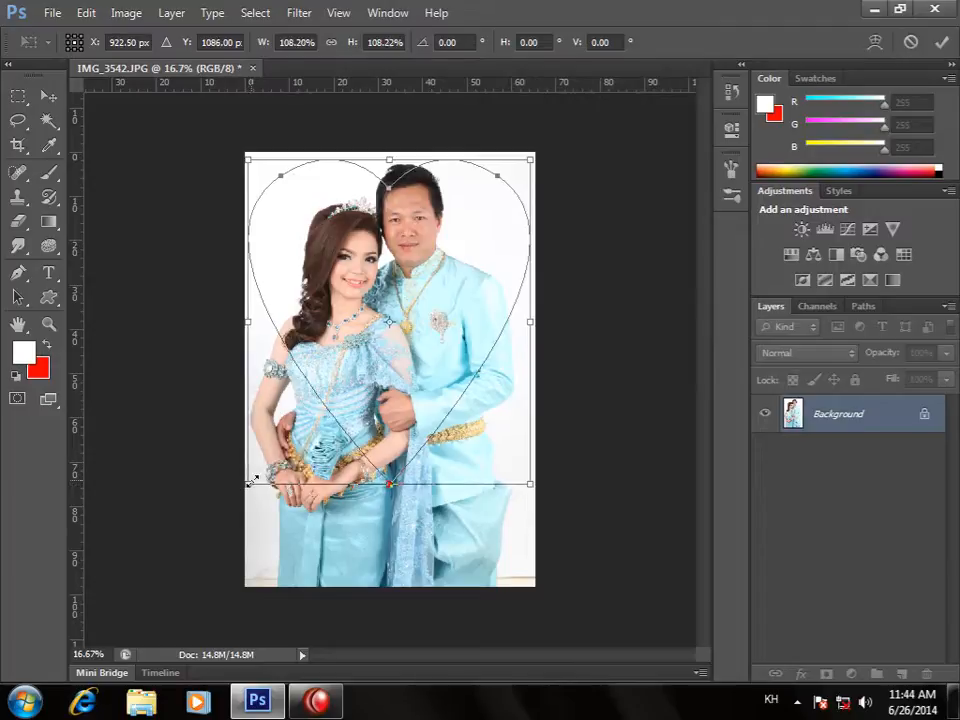
key(Return)
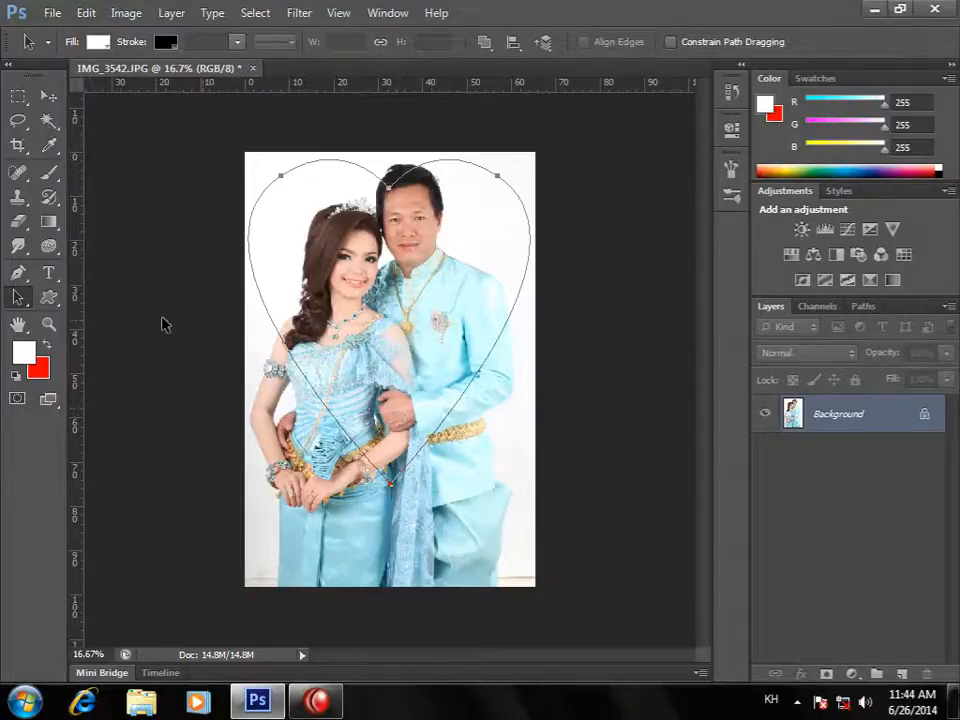
- Try converting the heart path into a selection and undo the conversion
key(ctrl+Return)
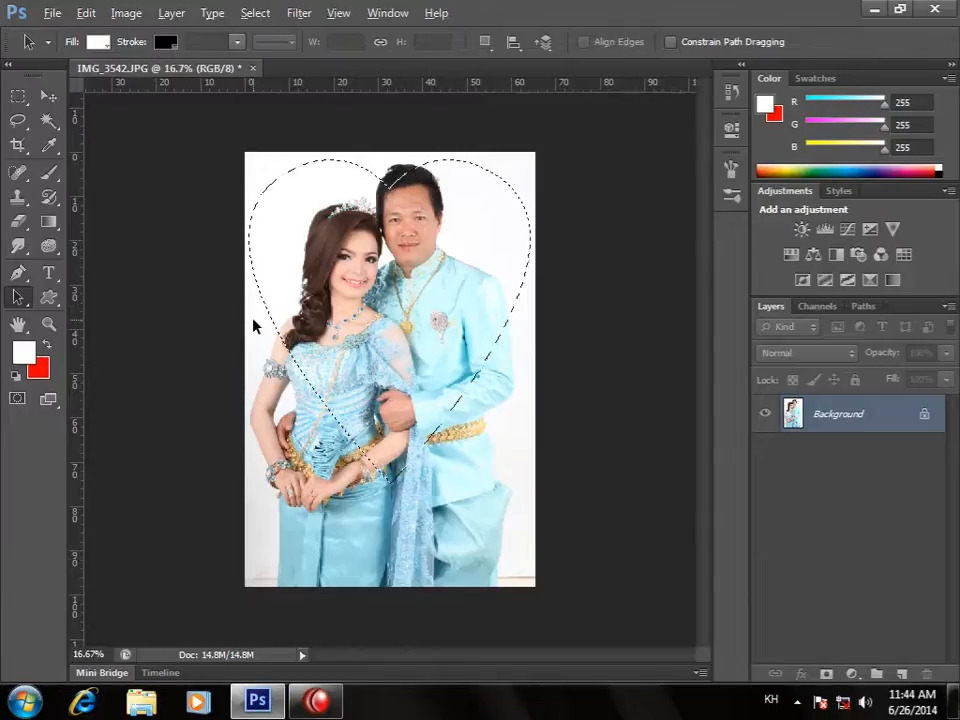
key(ctrl+z)
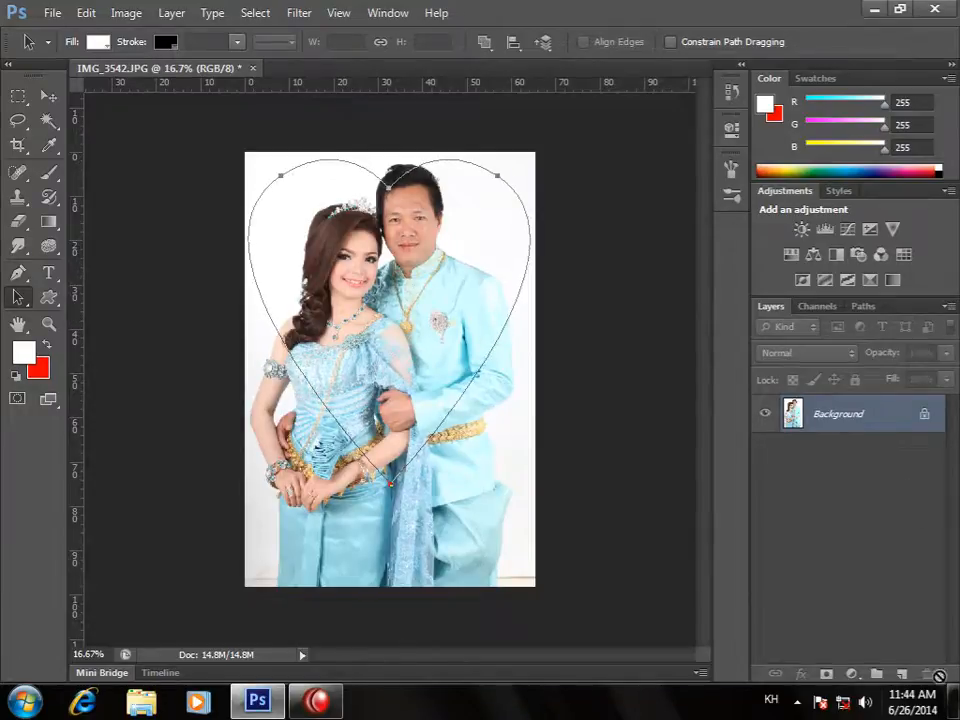
- Add a new empty layer above the Background and activate the Brush Tool
click(901, 674)
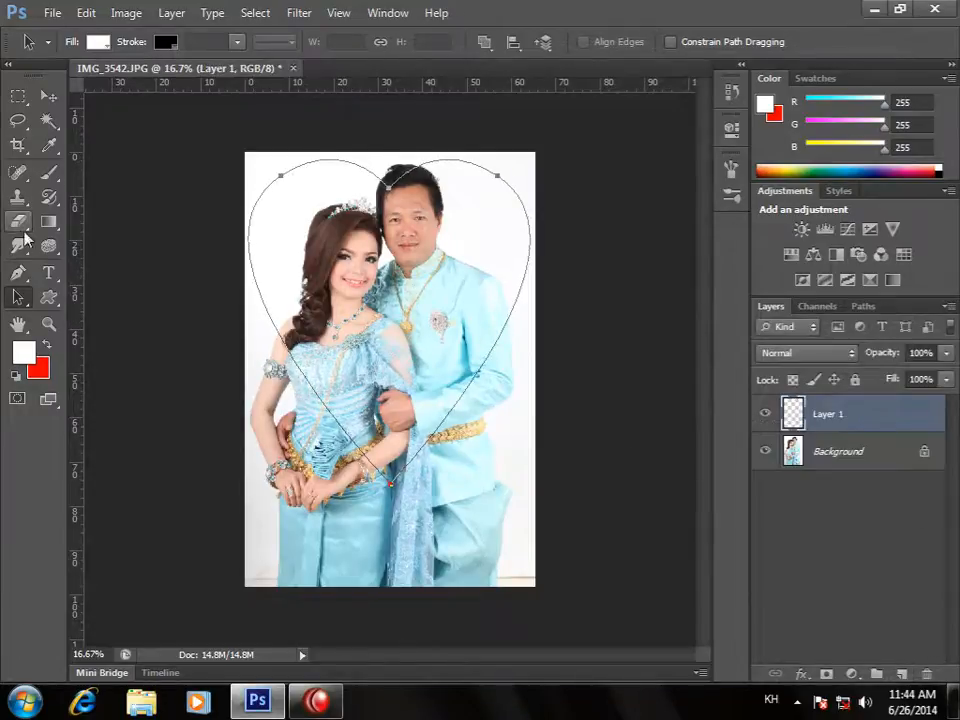
click(49, 197)
click(50, 172)
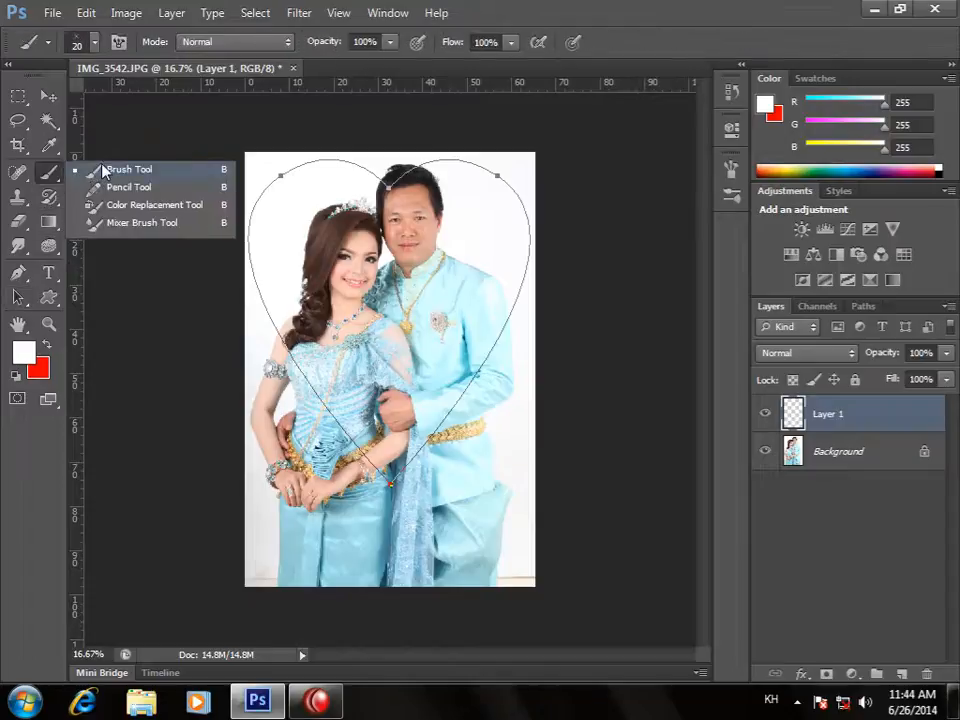
click(104, 172)
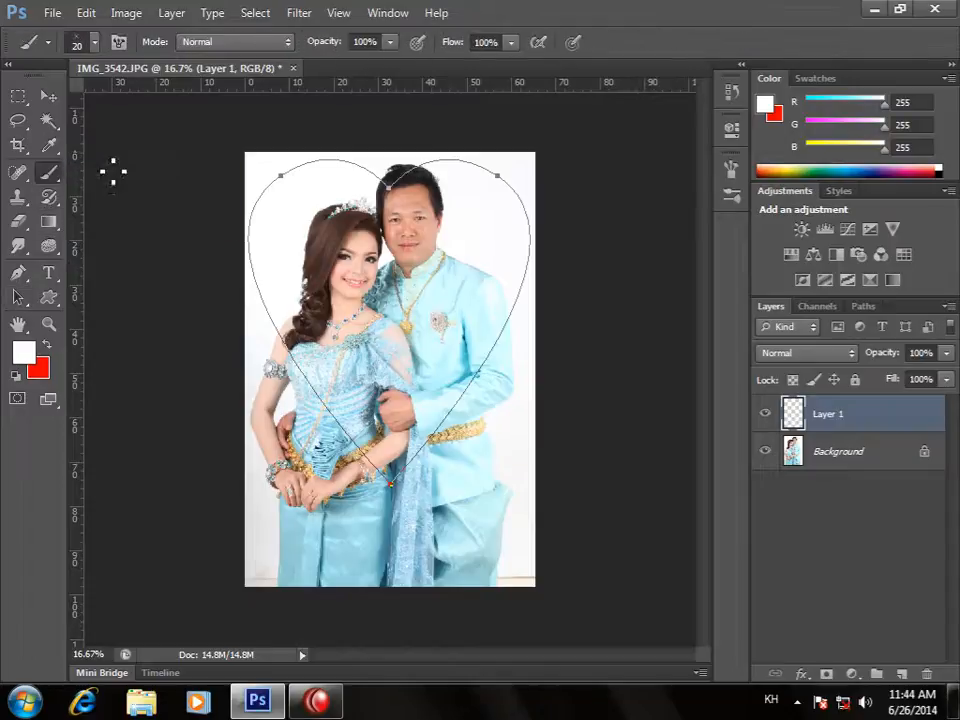
- Reset the brush presets to the default set and choose the 74 px scattered leaf brush
click(95, 43)
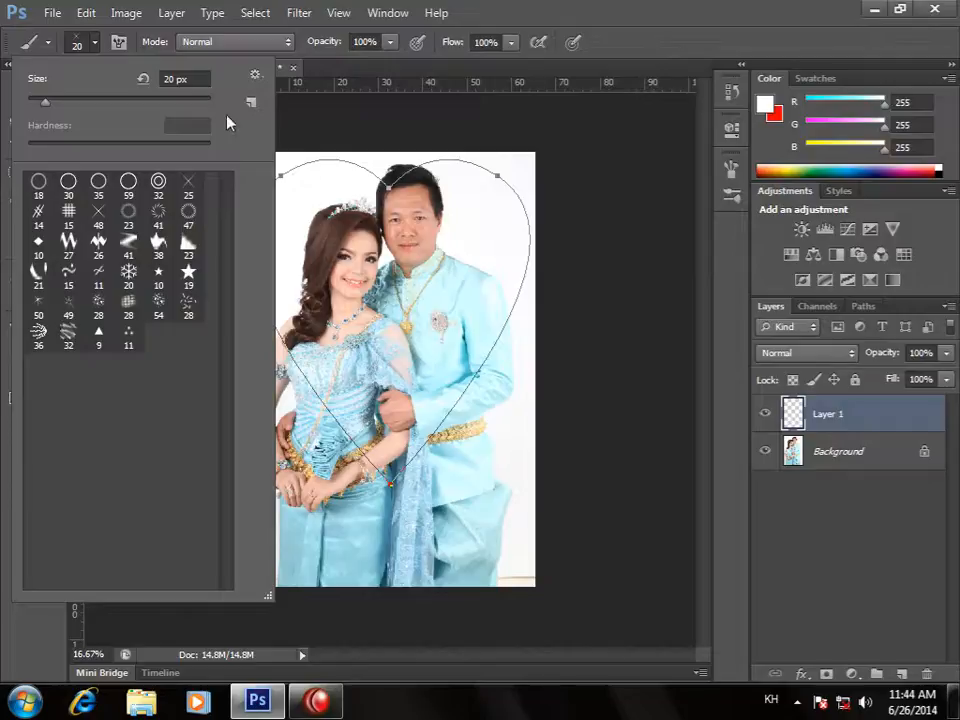
click(256, 77)
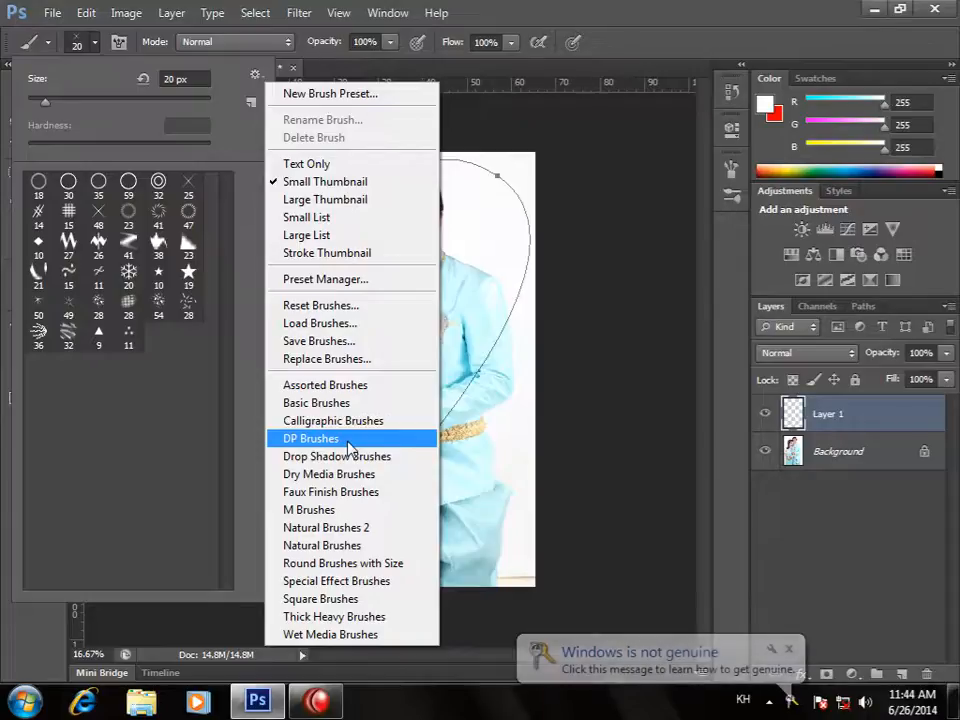
click(320, 305)
click(403, 279)
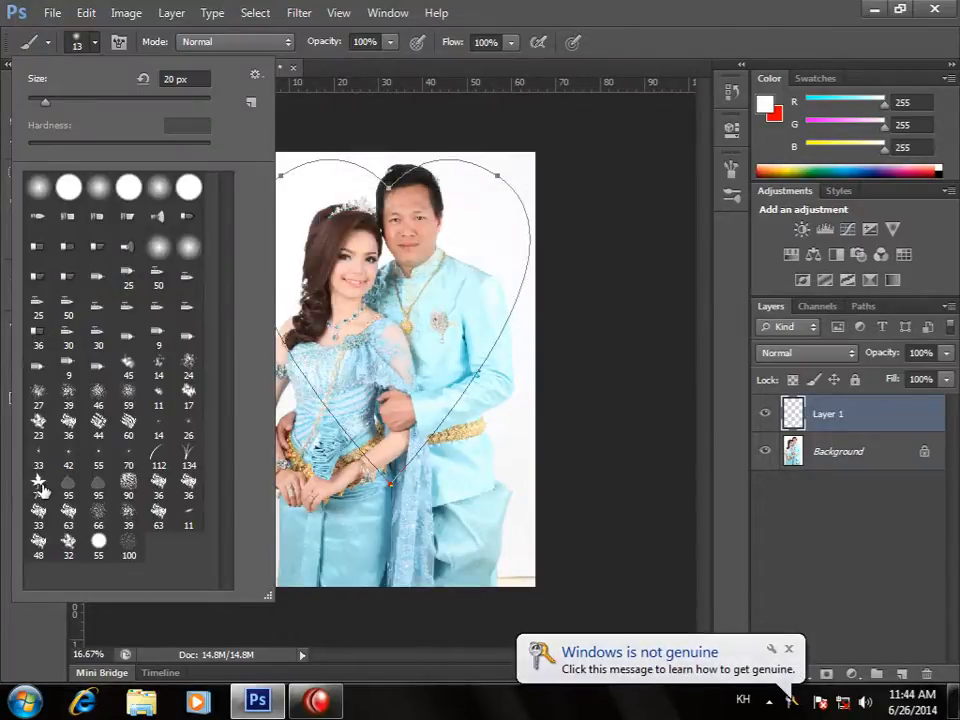
double_click(40, 485)
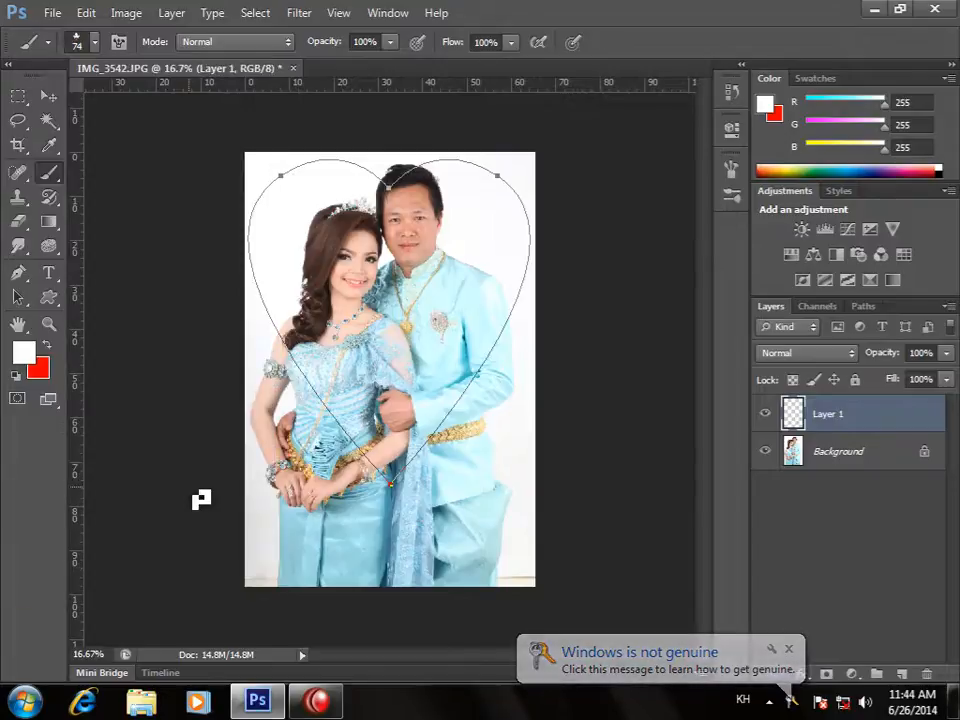
click(96, 43)
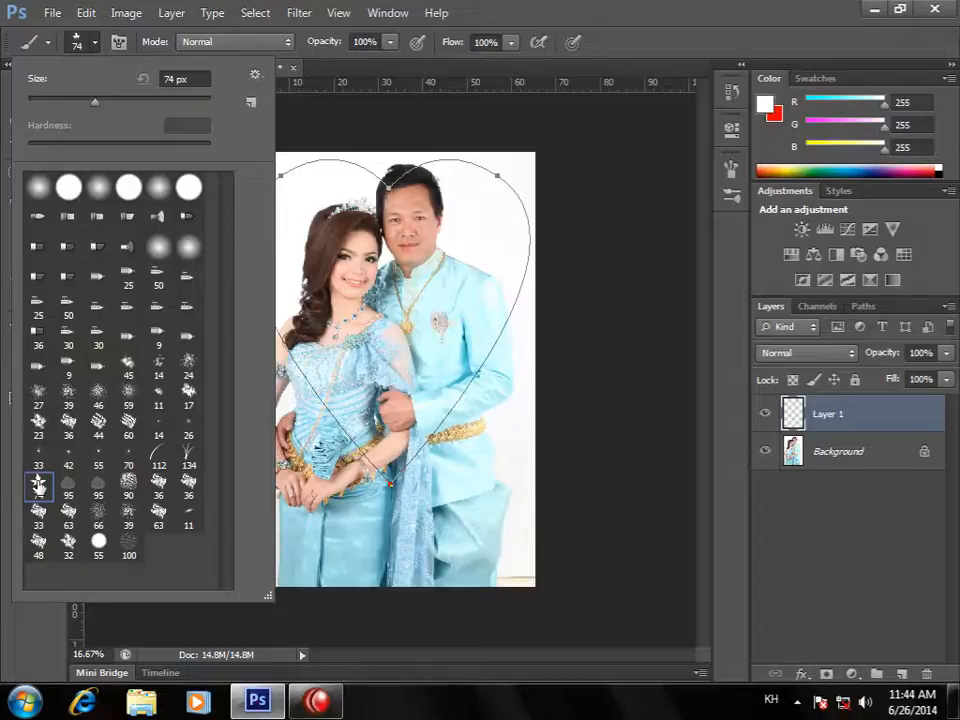
key(Escape)
- Set the foreground colour to turquoise 06efbb, keeping red as the background colour
click(30, 352)
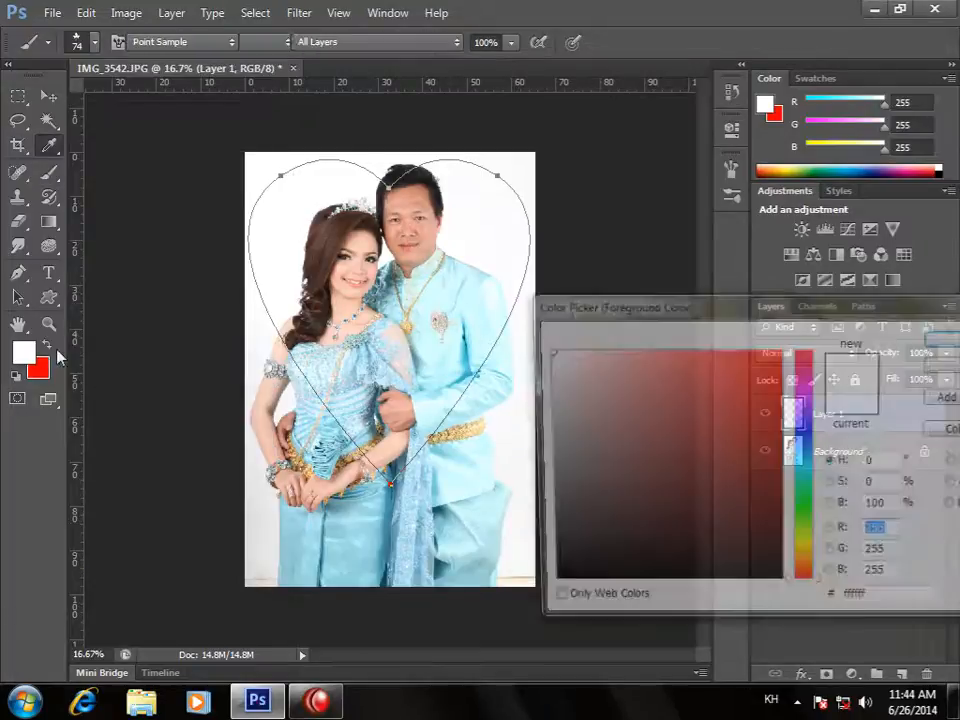
click(803, 478)
click(775, 364)
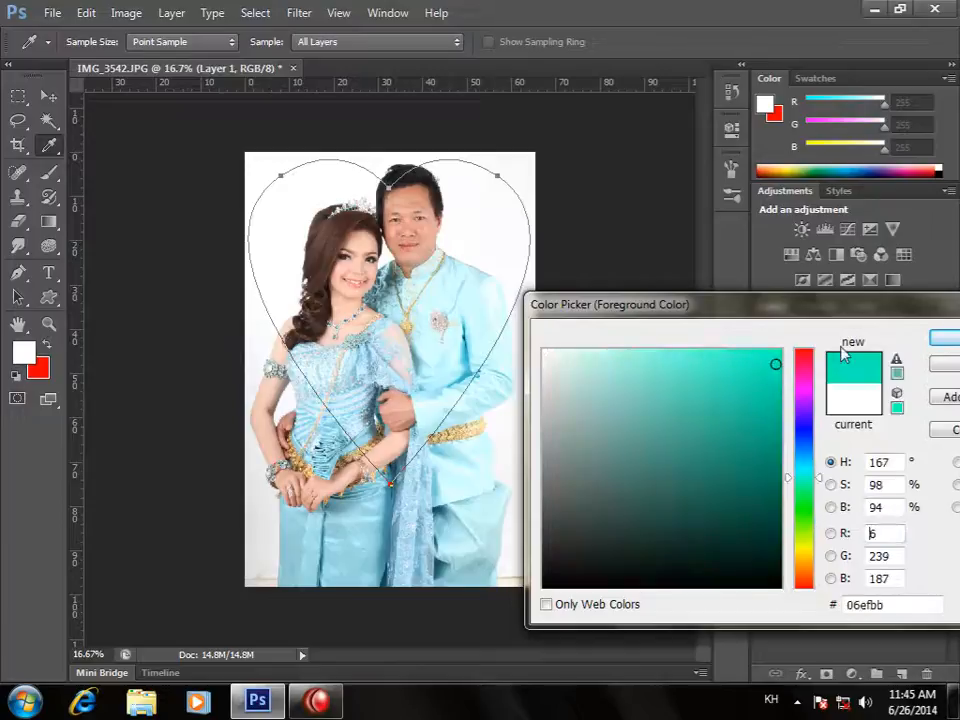
click(940, 338)
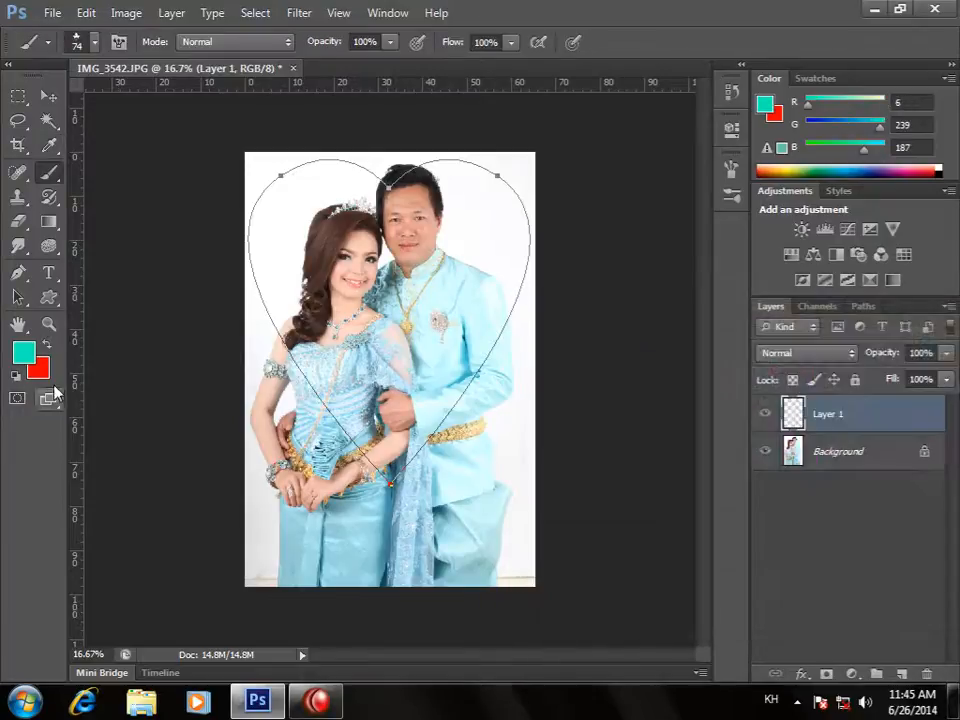
click(46, 346)
click(46, 346)
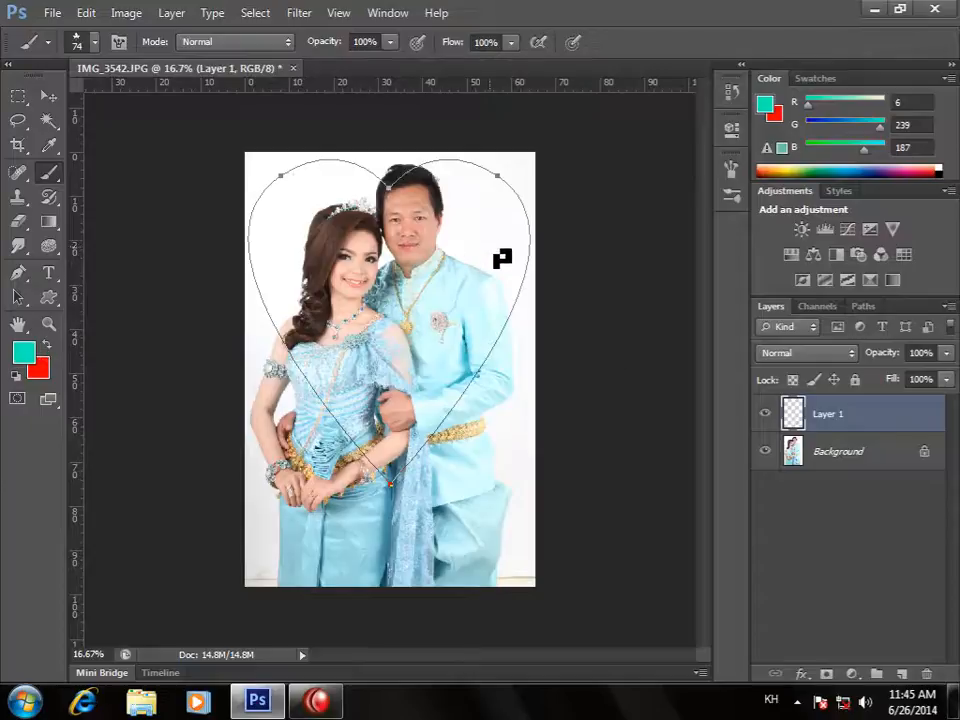
- Keep the Brush Tool active and enlarge the leaf brush to 150 px
right_click(57, 174)
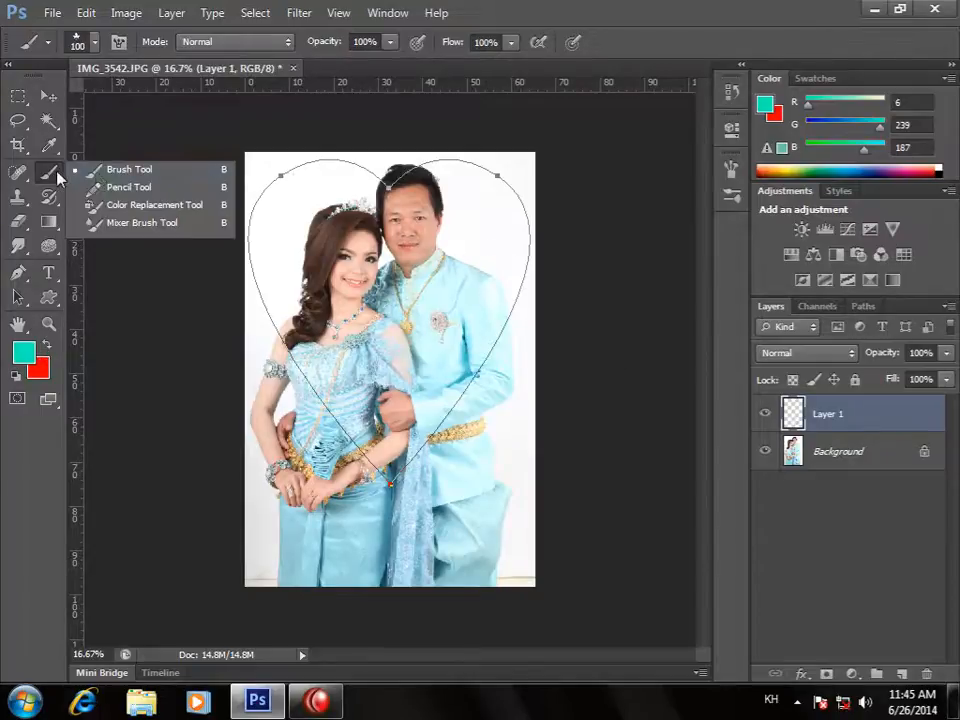
click(118, 170)
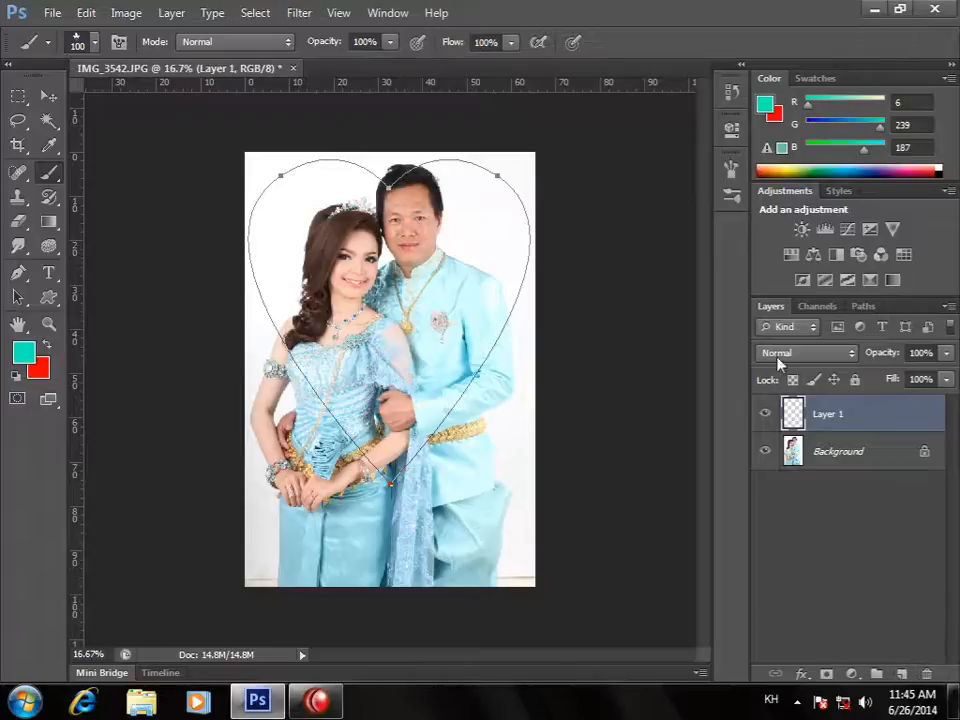
key(bracketright)
key(bracketright)
key(bracketright)
key(bracketright)
key(bracketright)
key(bracketleft)
key(bracketleft)
key(bracketleft)
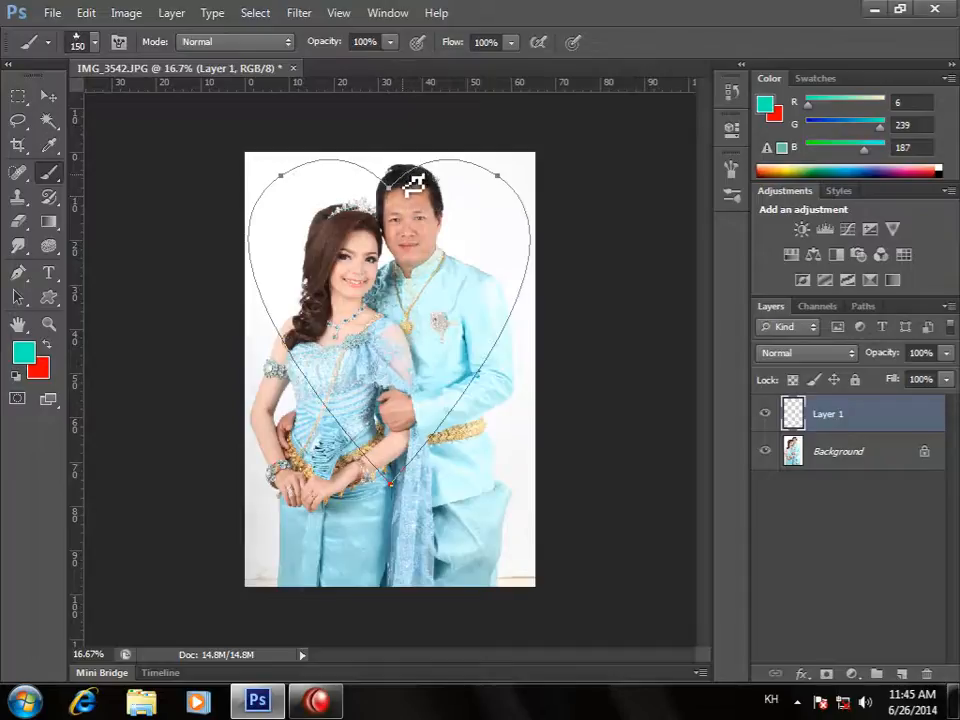
- Try stroking the heart path with turquoise leaves and undo the stroke
key(Return)
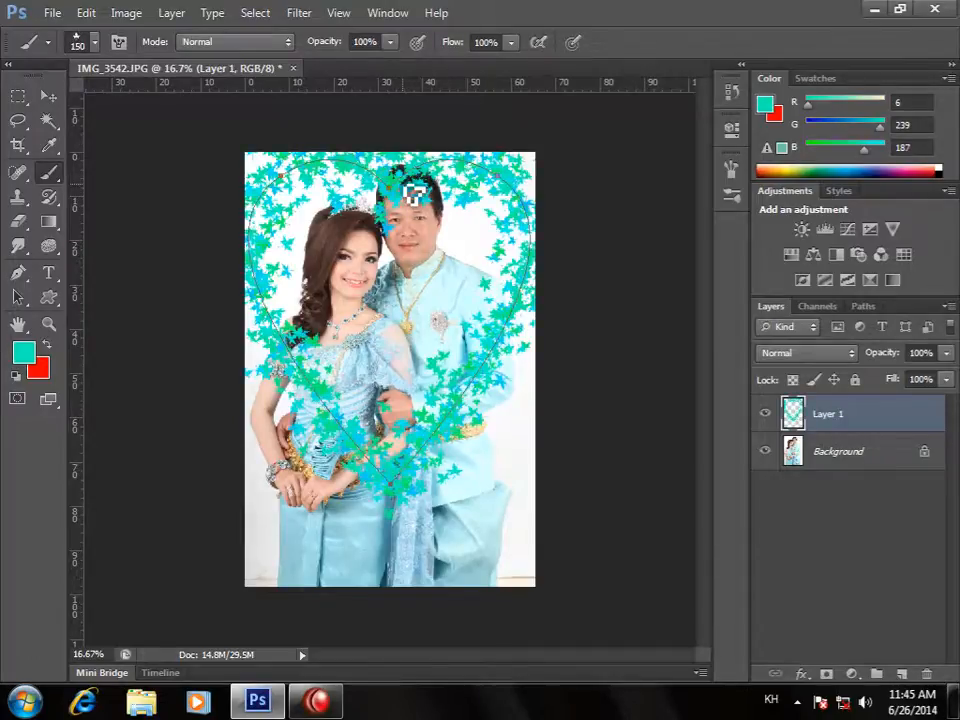
key(ctrl+z)
- Change the foreground colour to yellow efec06 and return to the Brush Tool
key(i)
click(23, 352)
click(812, 548)
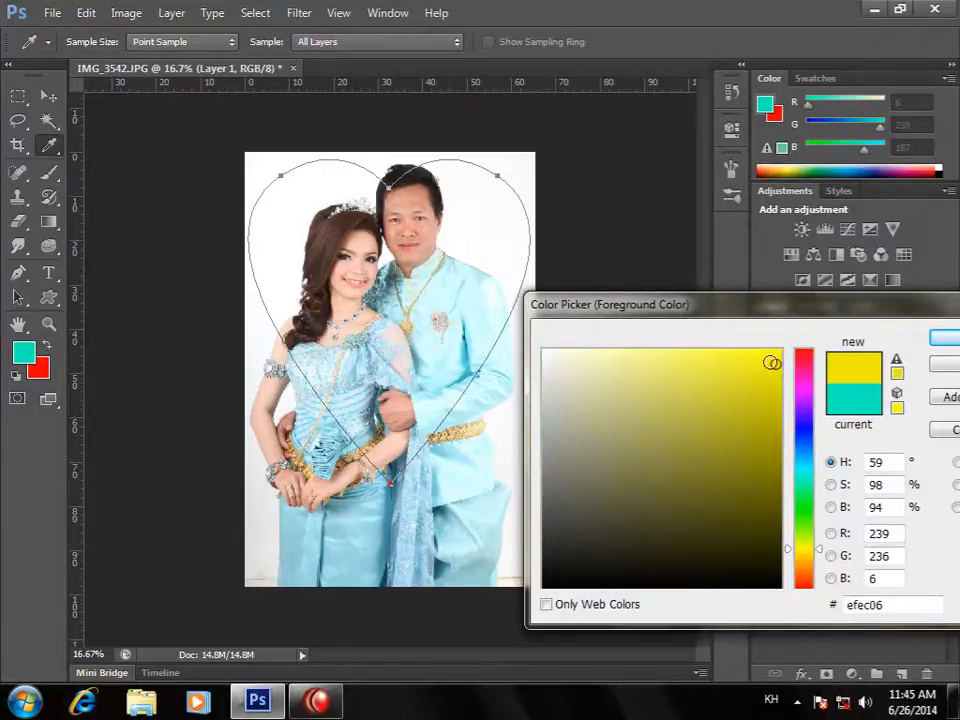
click(943, 339)
key(b)
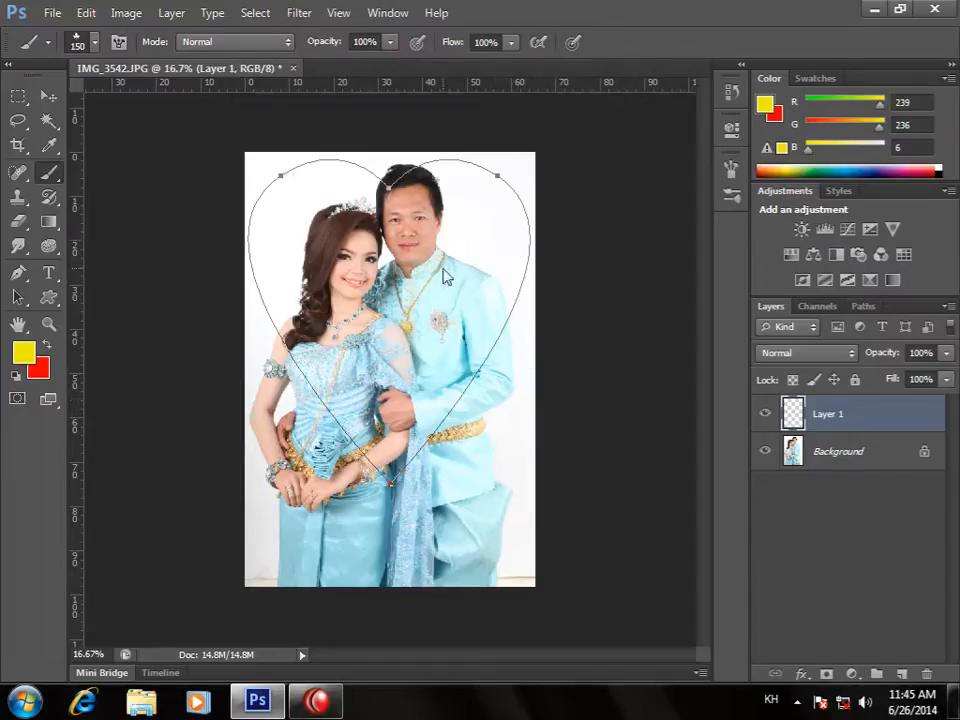
- Try stroking the heart path directly with the yellow leaf brush and undo the stroke
key(Return)
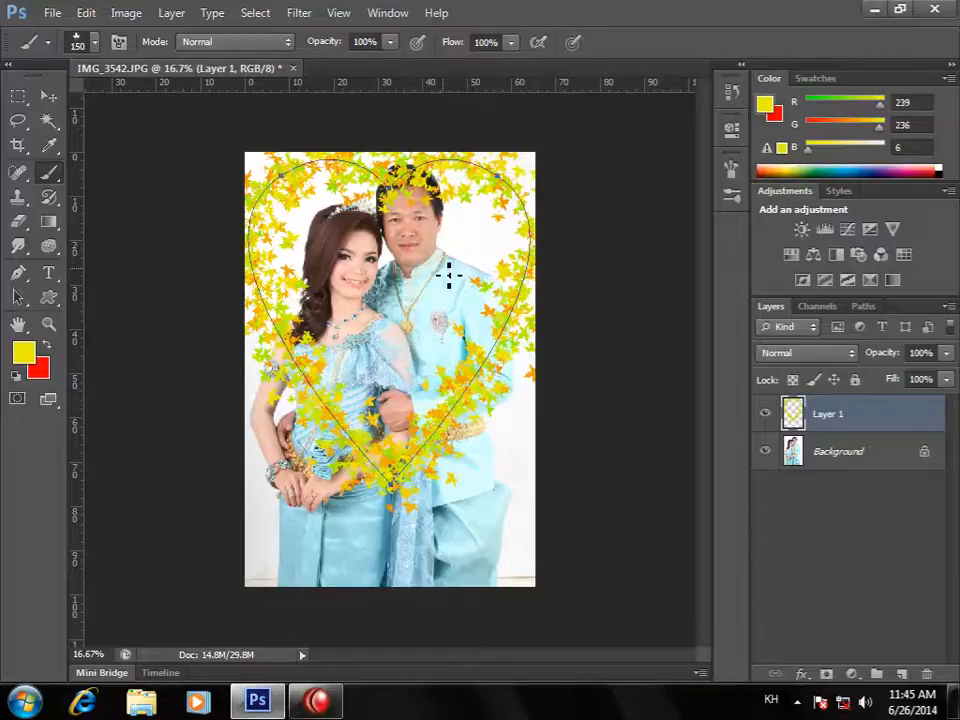
key(ctrl+z)
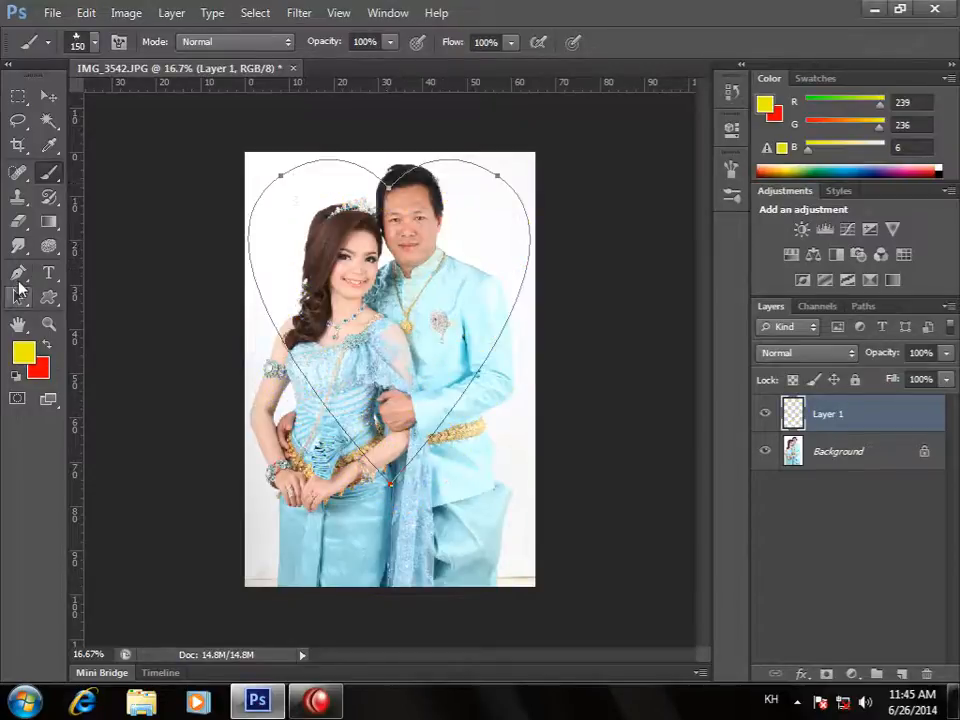
- Try the Pen Tool's Stroke Path command on the heart path with Brush as the tool, and undo the leaf stroke
key(p)
right_click(398, 188)
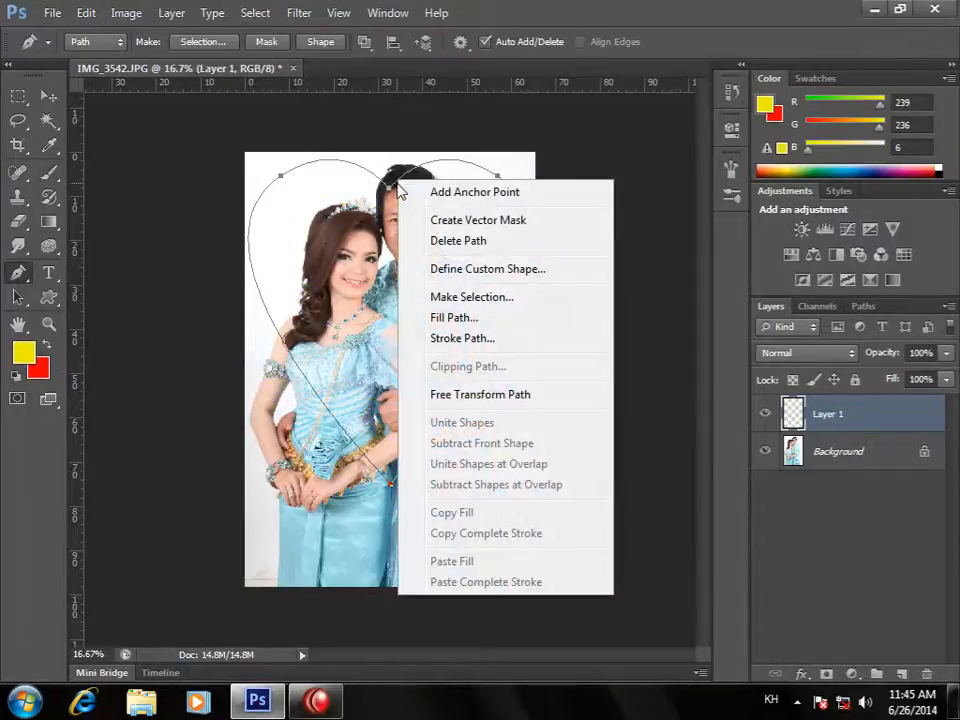
click(452, 339)
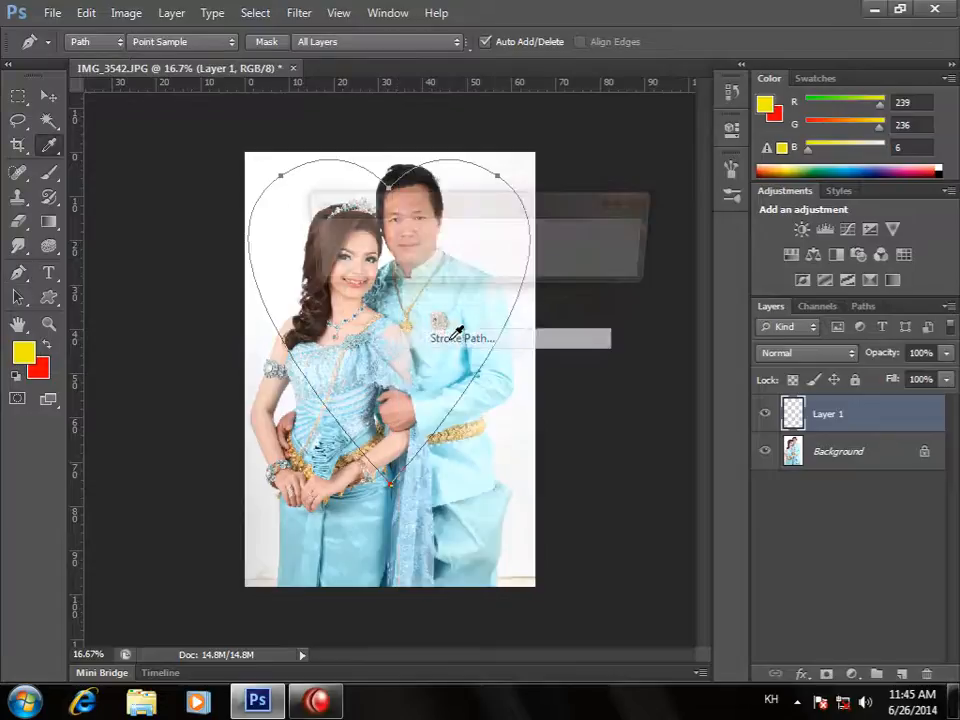
click(486, 241)
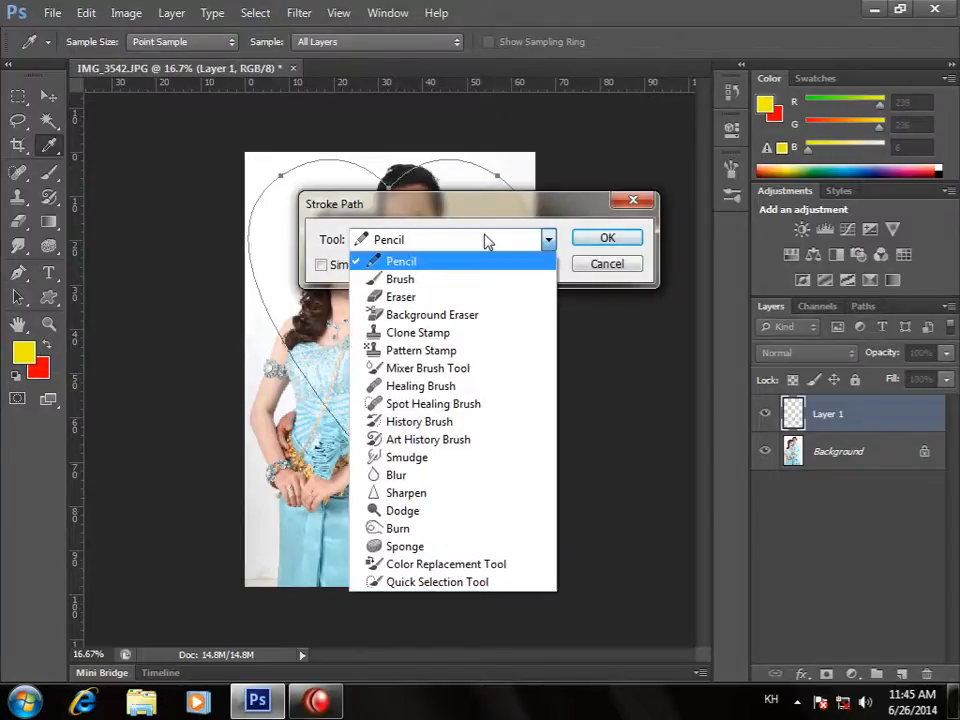
click(422, 281)
click(604, 239)
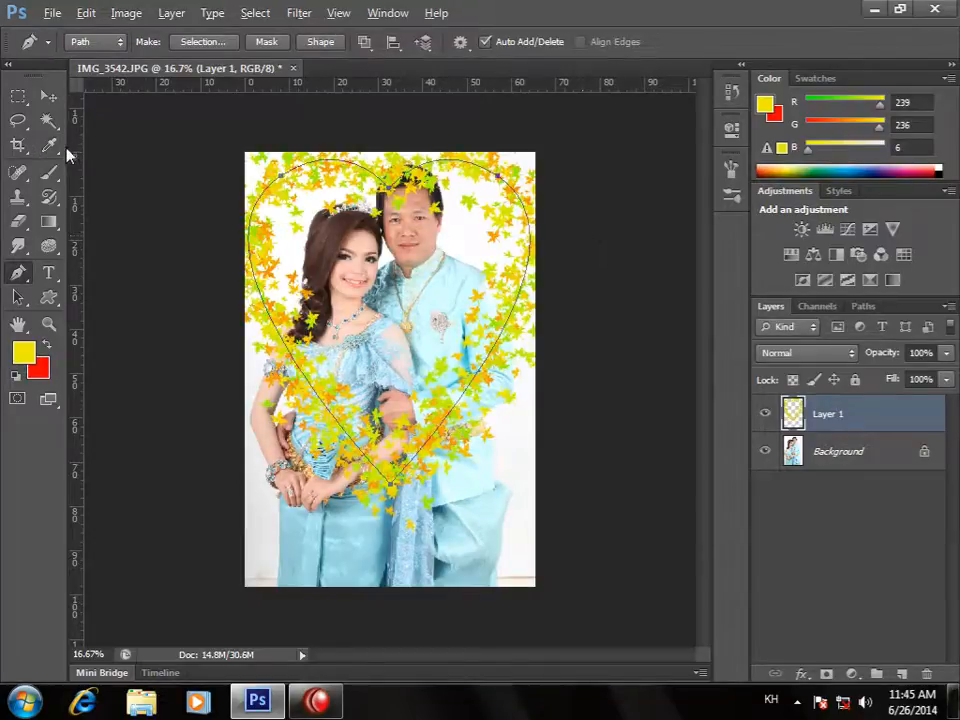
click(48, 96)
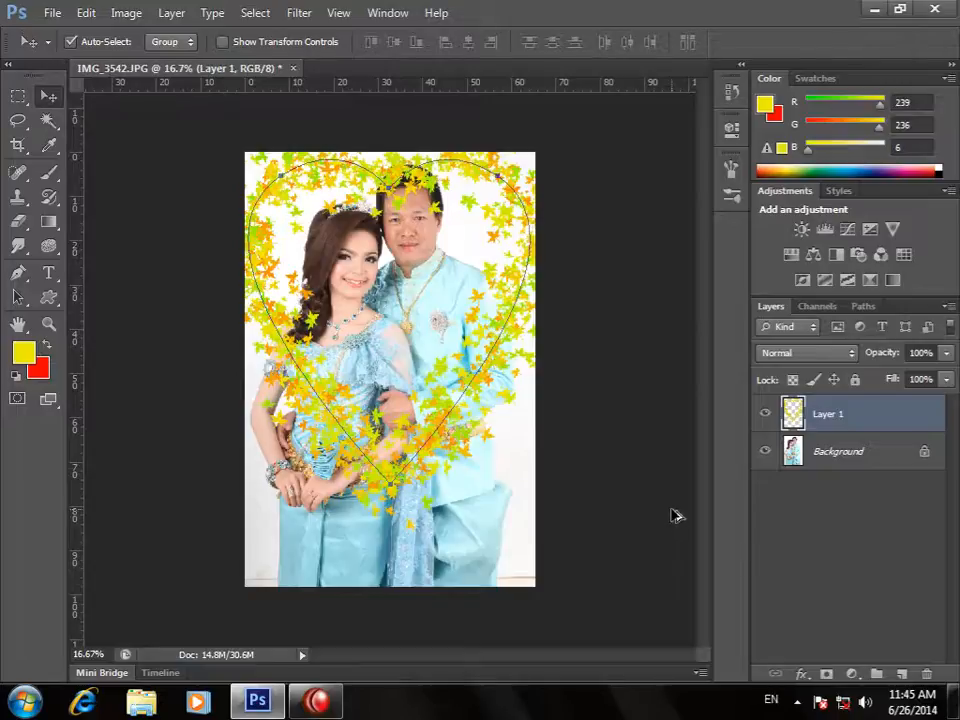
key(ctrl+z)
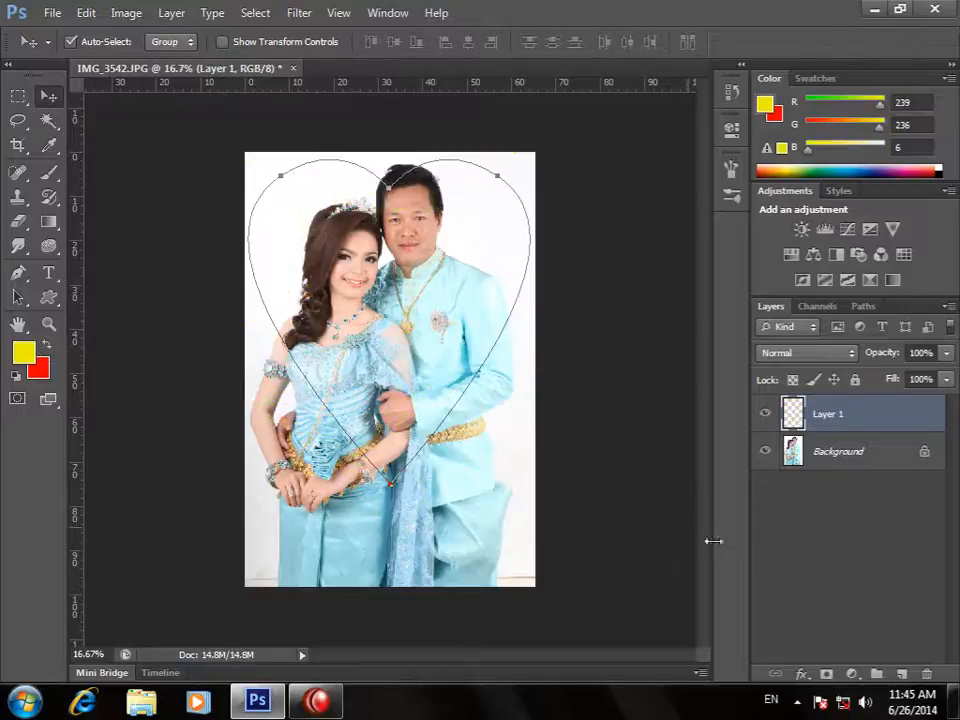
- Review the Custom Shape Tool's heart setting and the variants of the Brush Tool
click(56, 305)
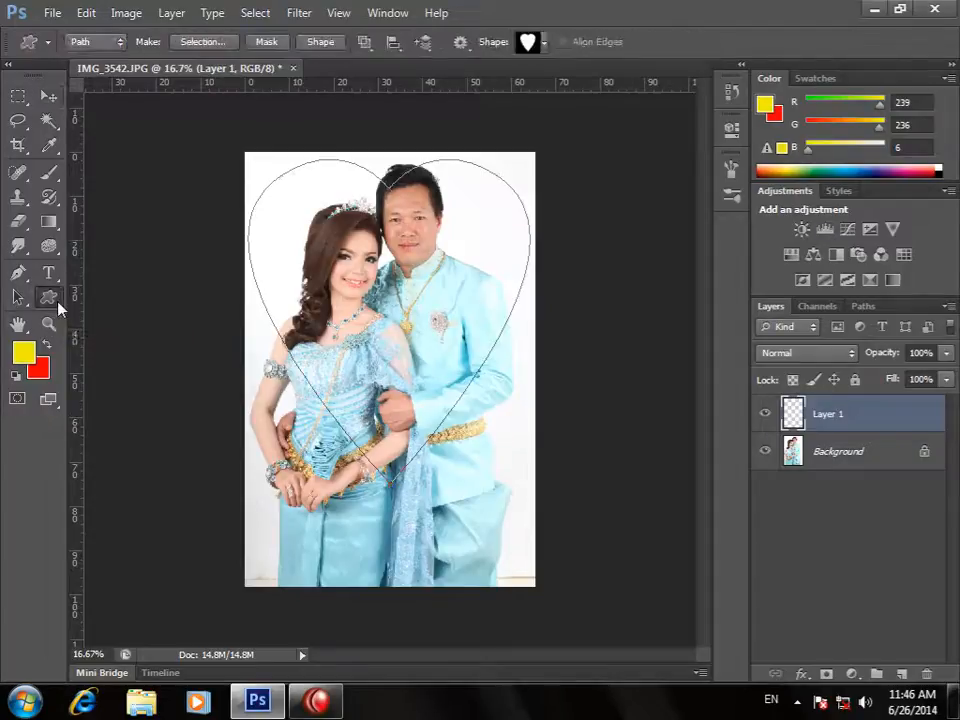
click(48, 172)
right_click(48, 172)
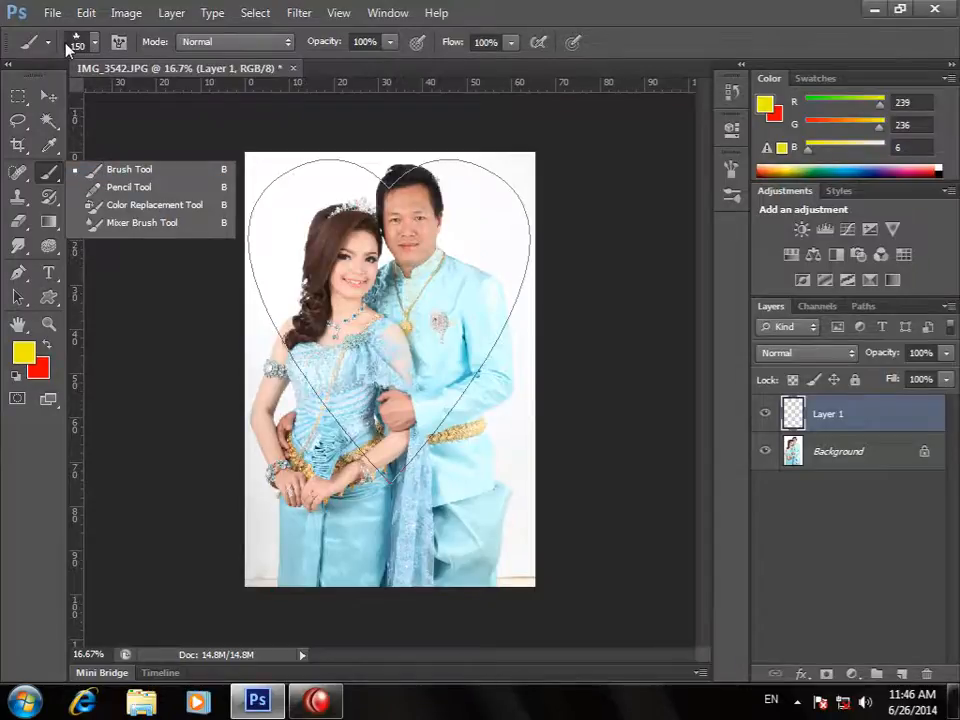
- Try Stroke Path with the Pen Tool and Brush at 150 px on the heart path, and undo the leaves
click(18, 272)
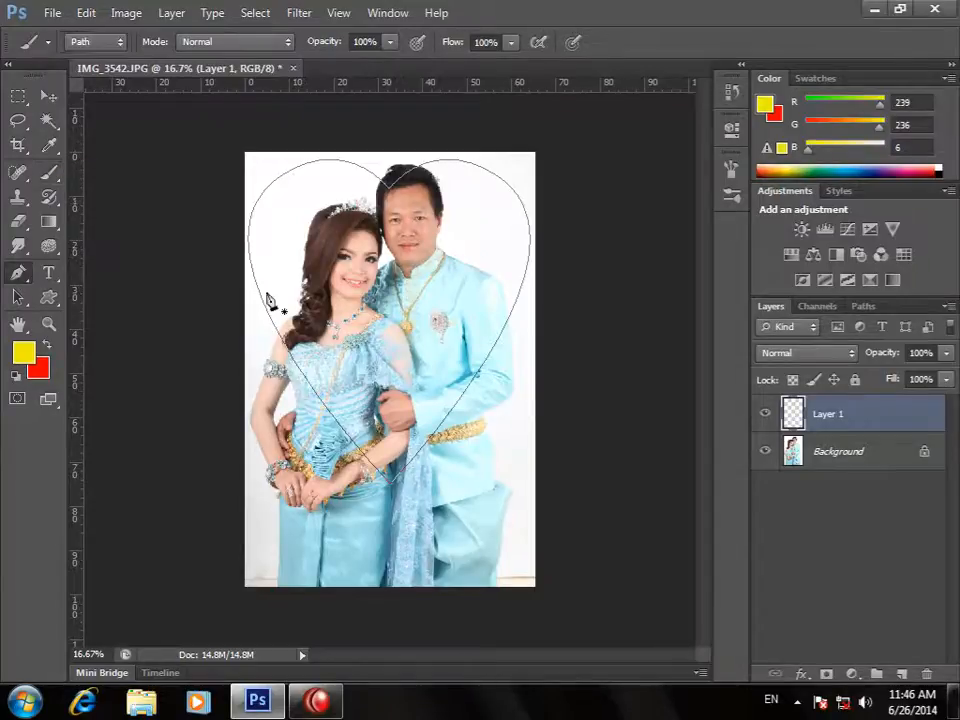
right_click(400, 186)
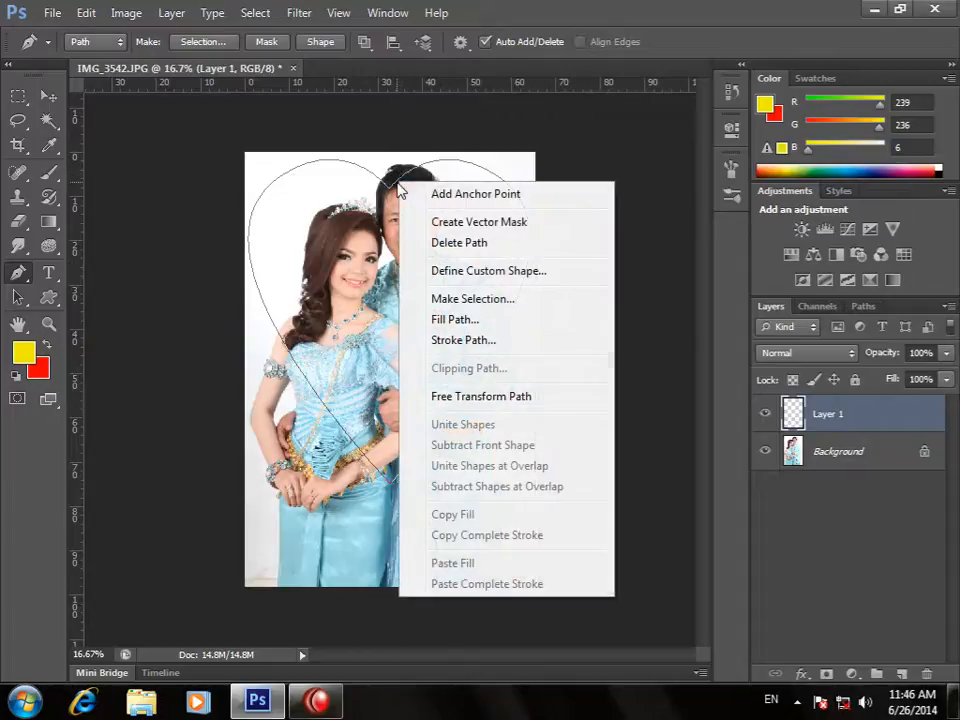
click(463, 341)
click(450, 240)
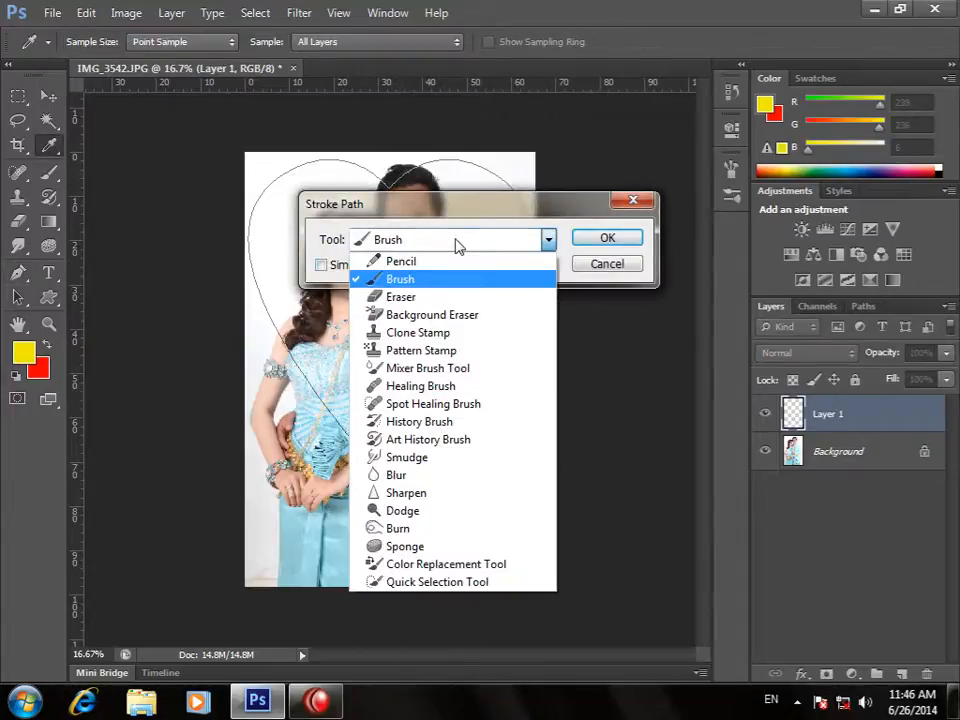
click(411, 281)
click(606, 238)
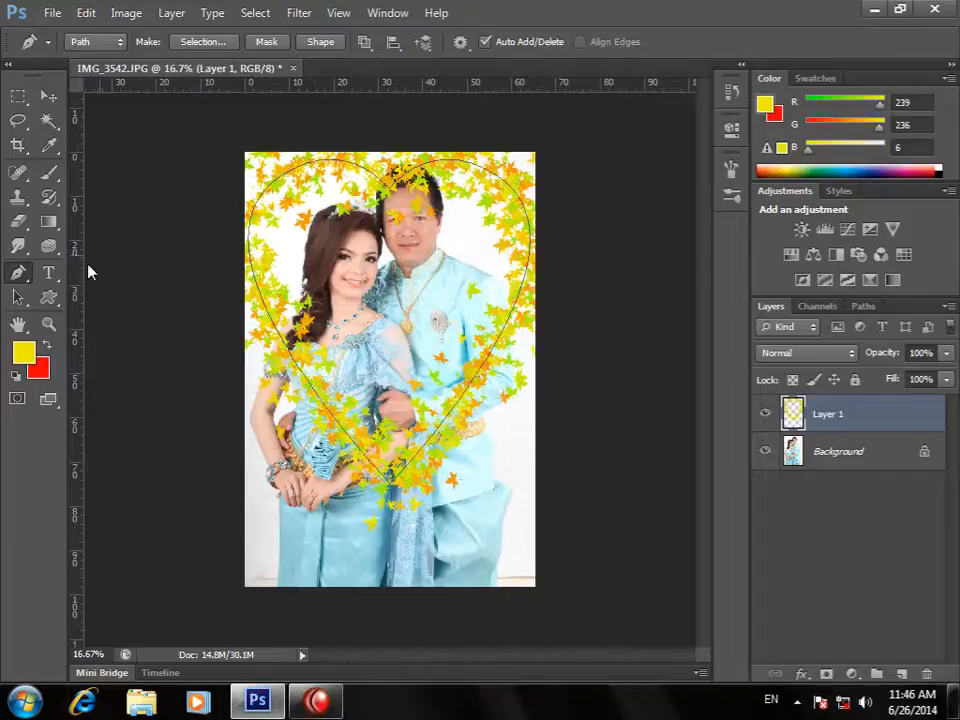
click(50, 172)
click(121, 175)
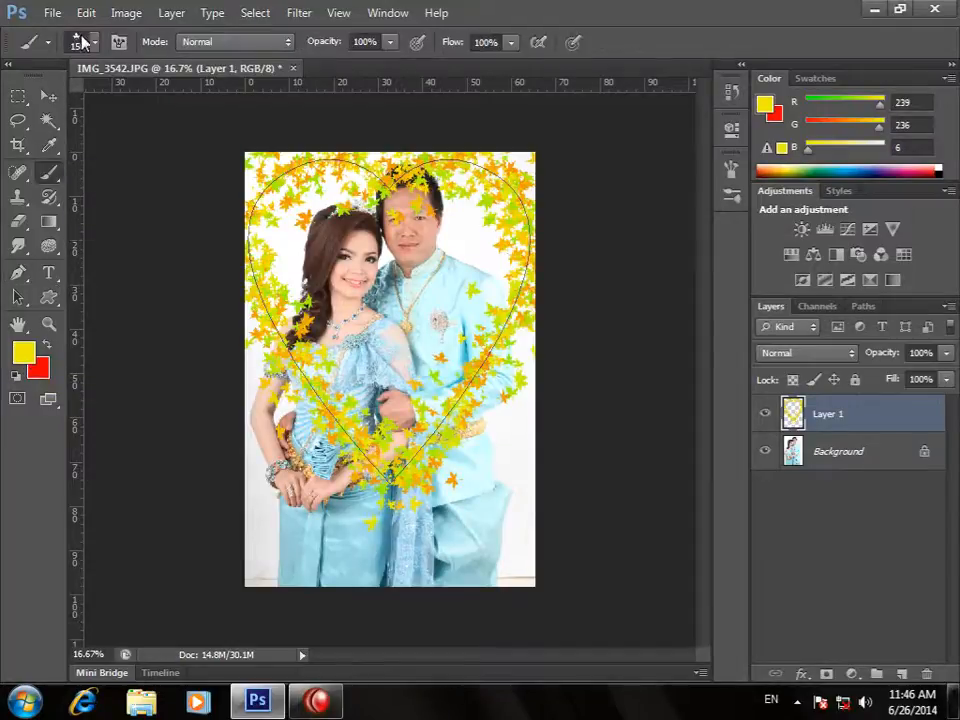
key(ctrl+z)
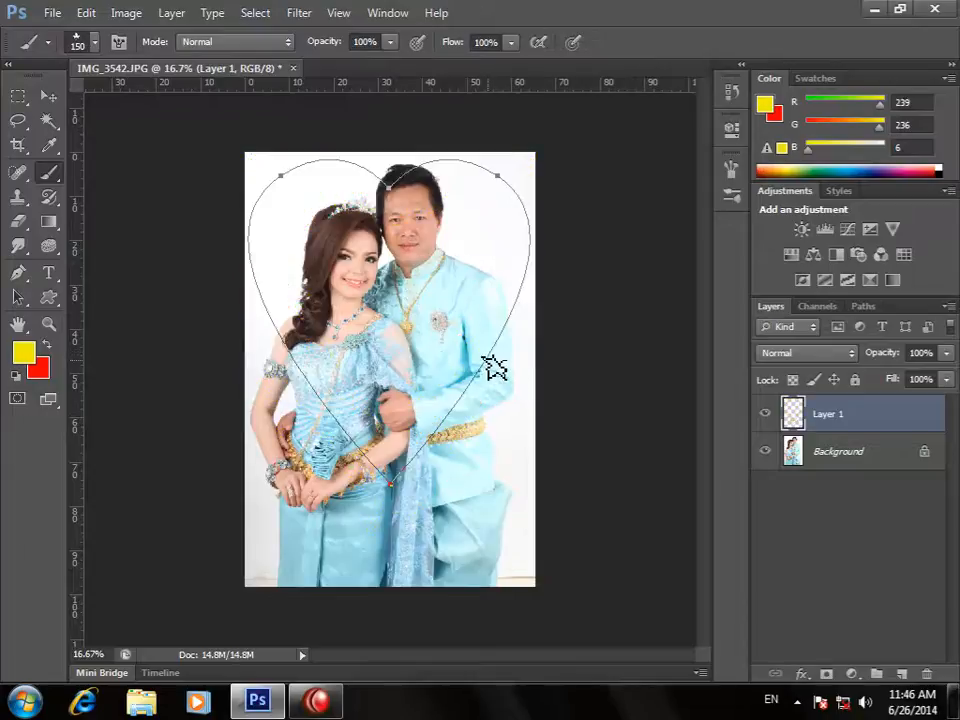
- Choose the 74 px leaf brush preset for the Brush Tool
click(53, 173)
click(114, 171)
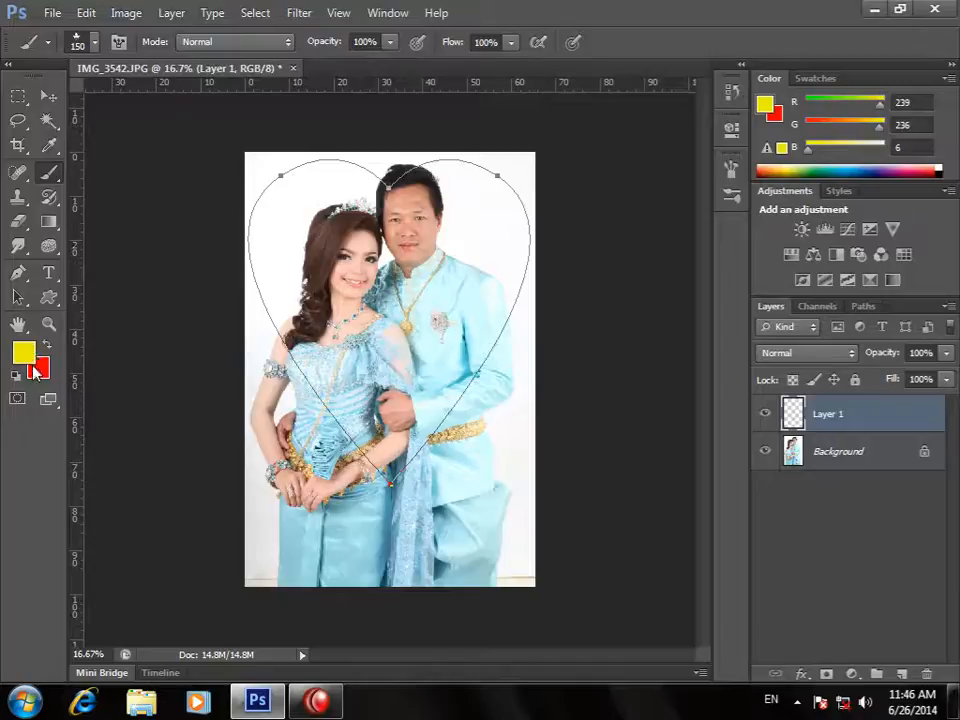
click(94, 43)
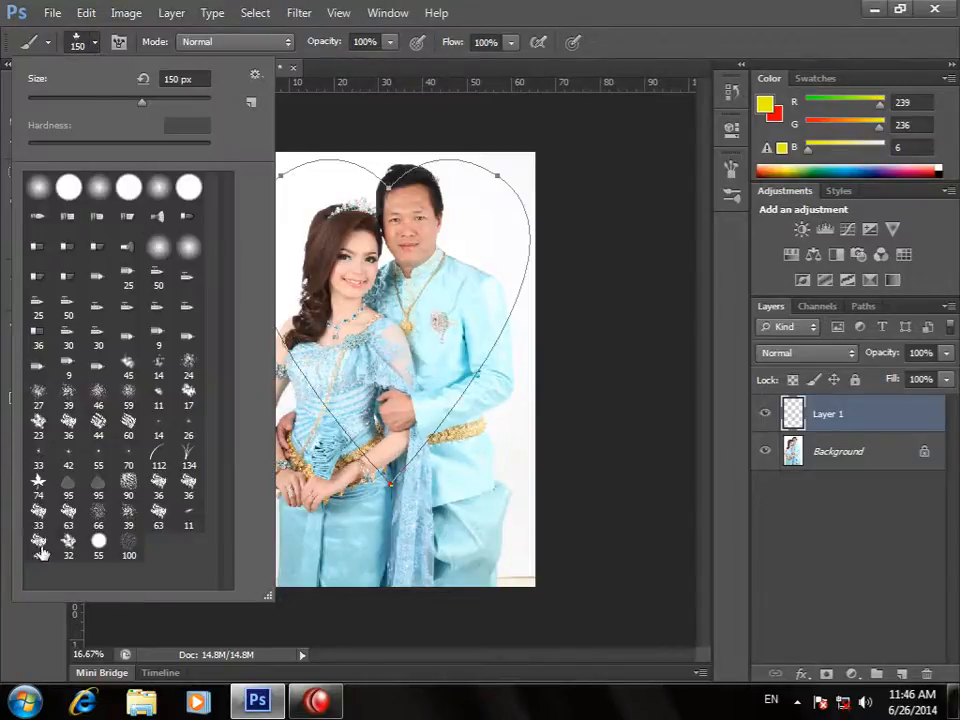
double_click(38, 481)
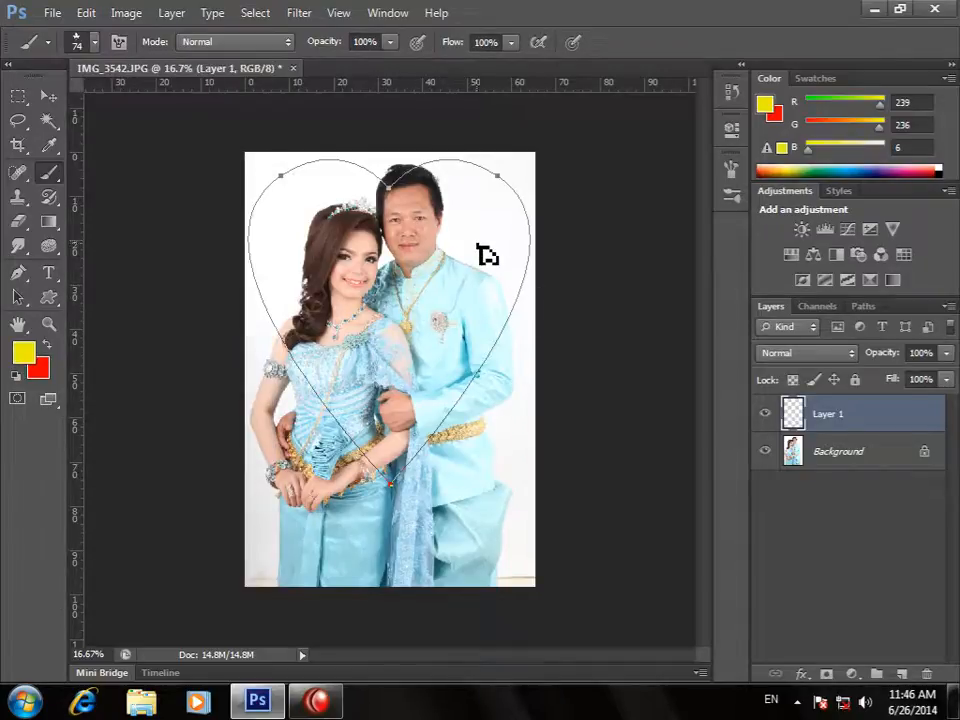
right_click(49, 172)
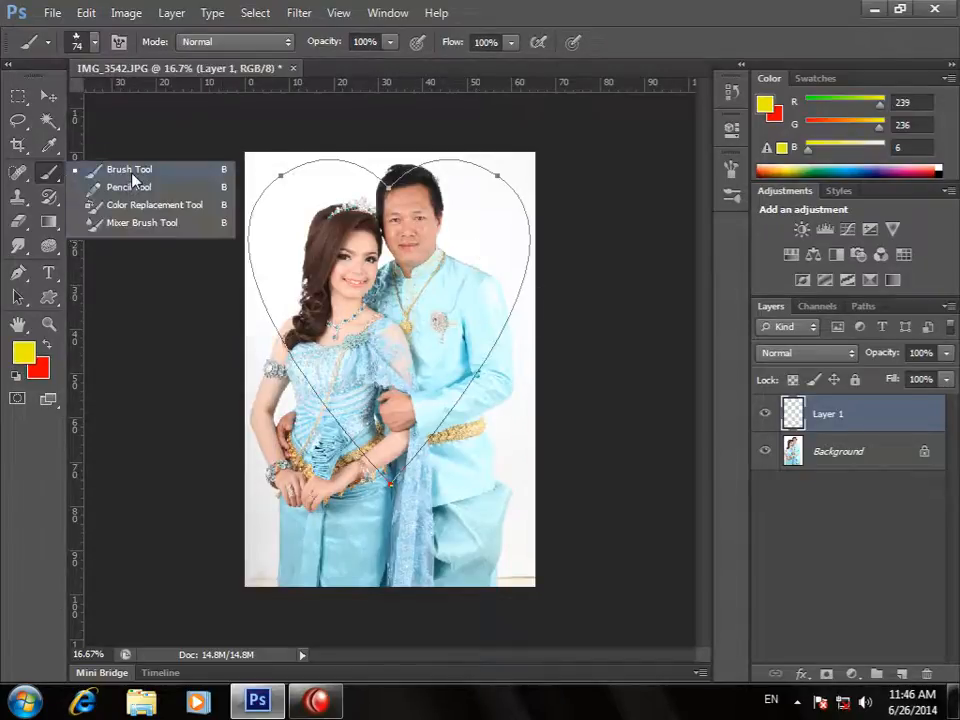
click(132, 176)
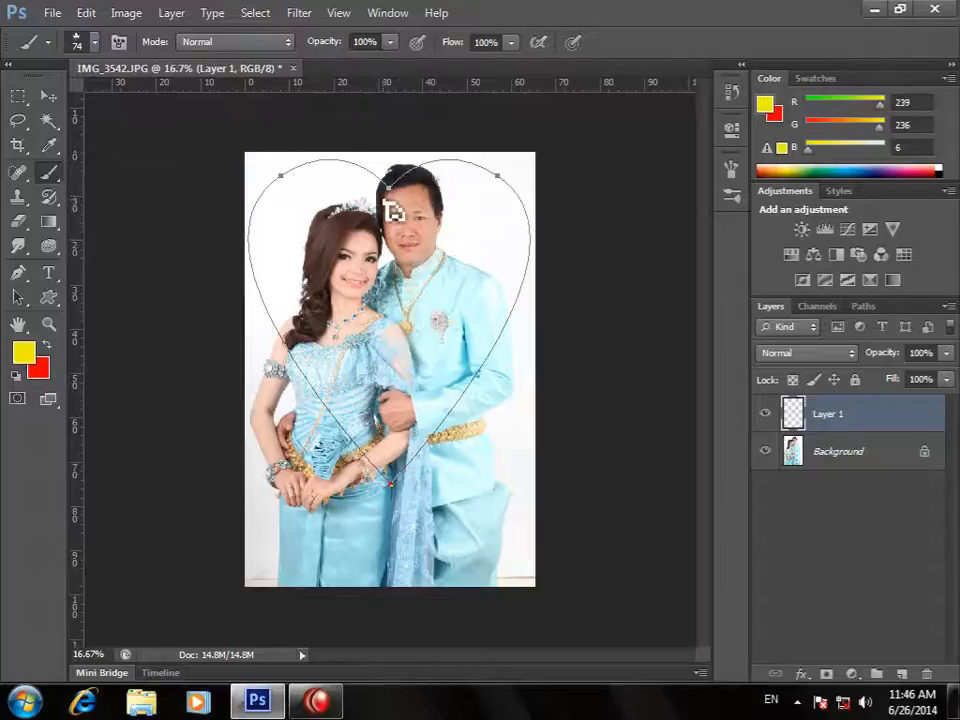
- Try stroking the heart path with the leaf brush at 100 px and undo the stroke
key(Return)
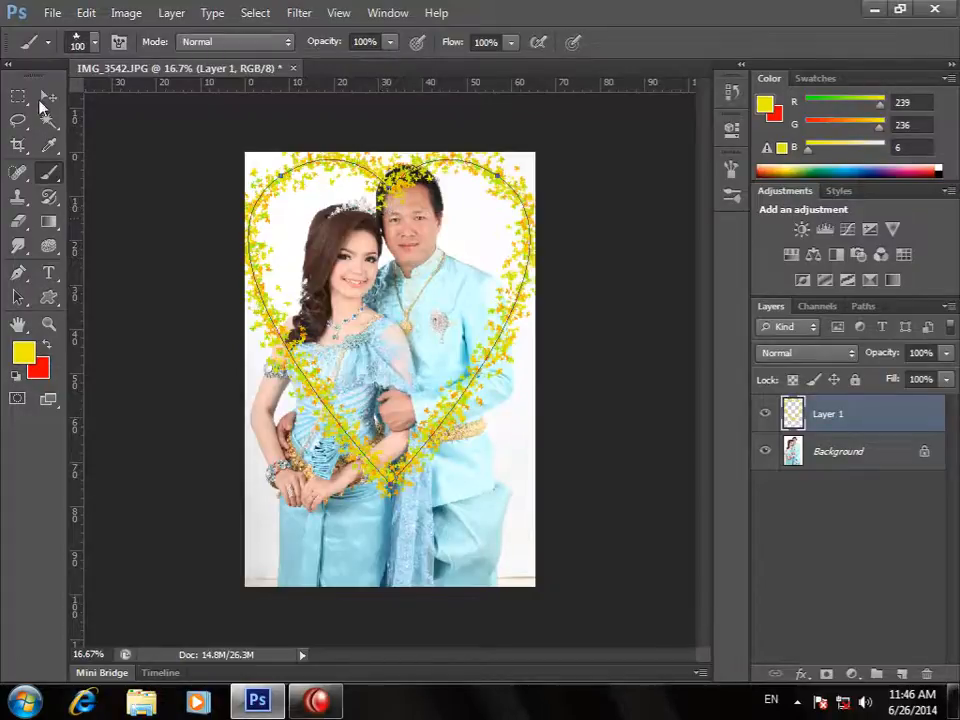
click(48, 95)
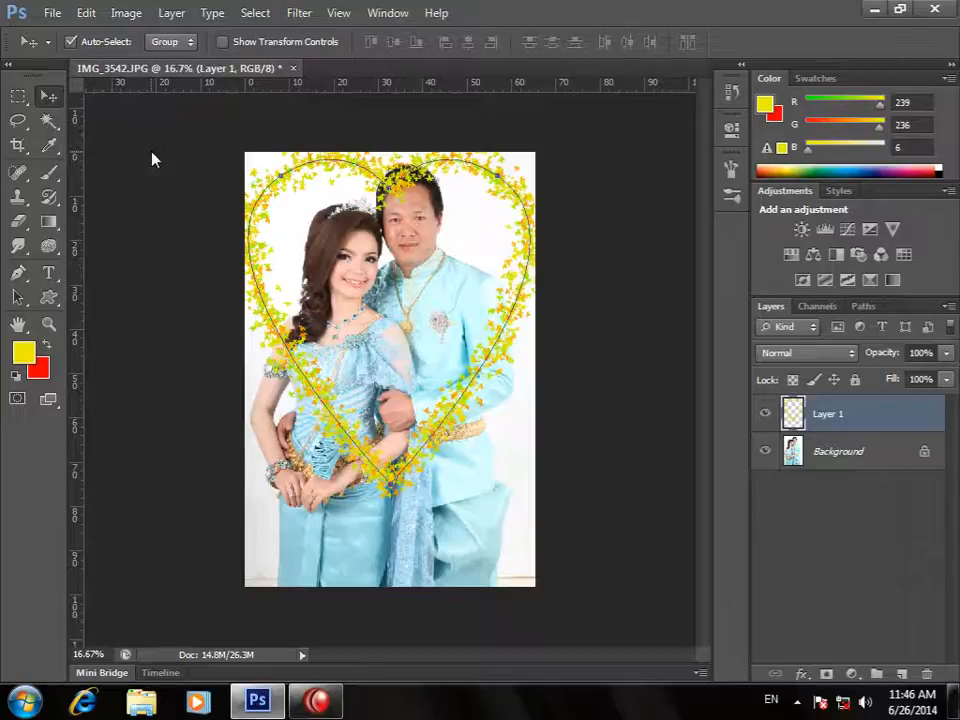
key(ctrl+z)
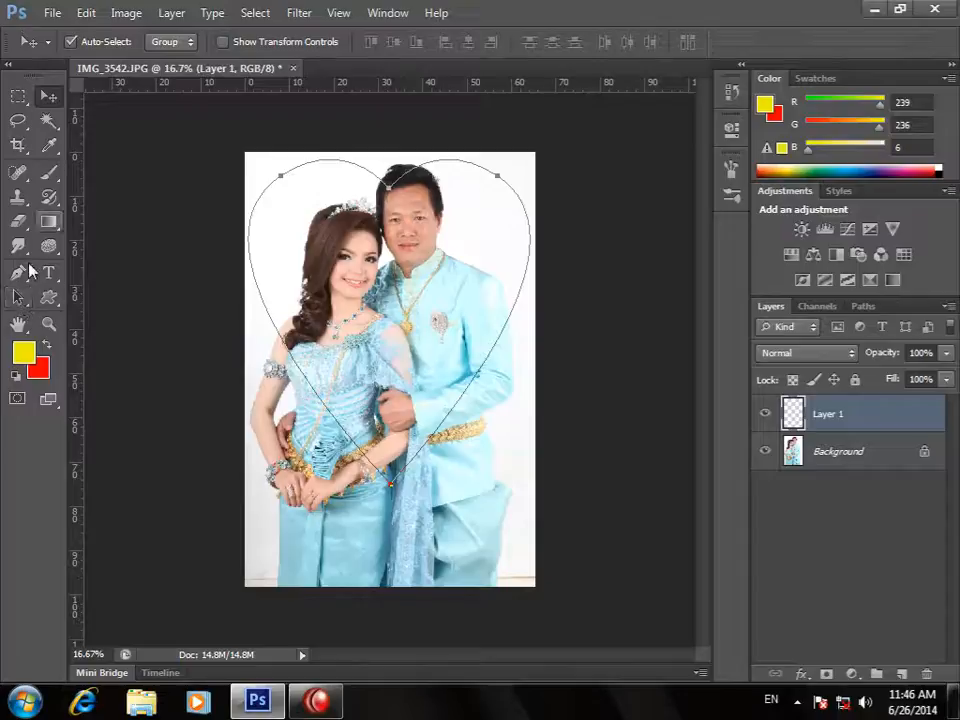
- Try enlarging the leaf brush to 300 px for the heart path stroke, and undo the stroke
click(49, 171)
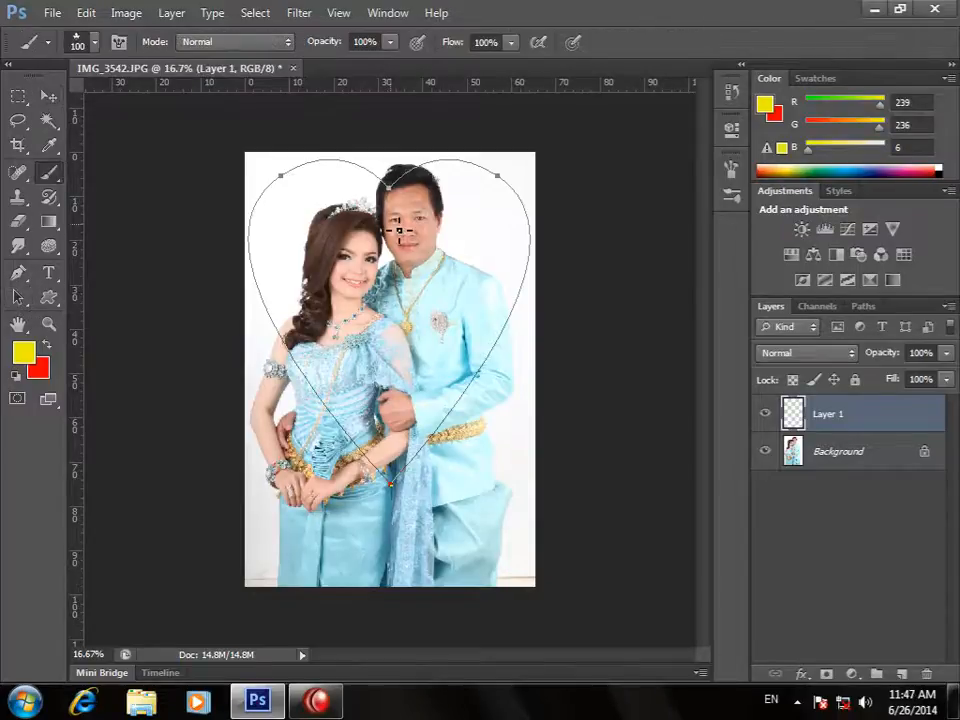
key(bracketright)
key(bracketright)
key(bracketright)
key(bracketright)
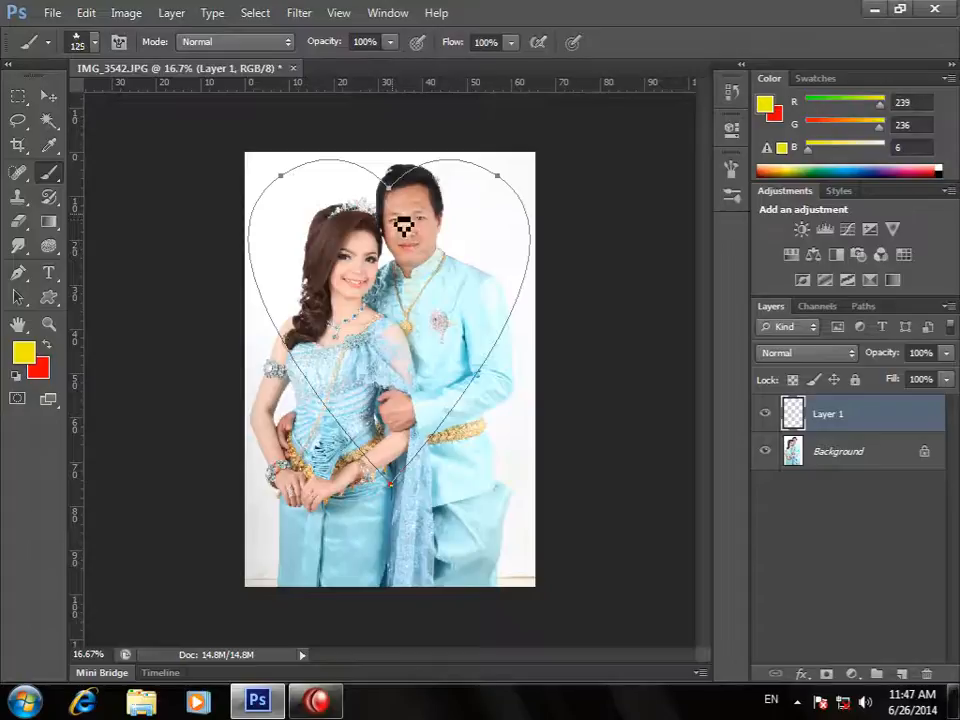
key(bracketright)
key(bracketright)
key(Return)
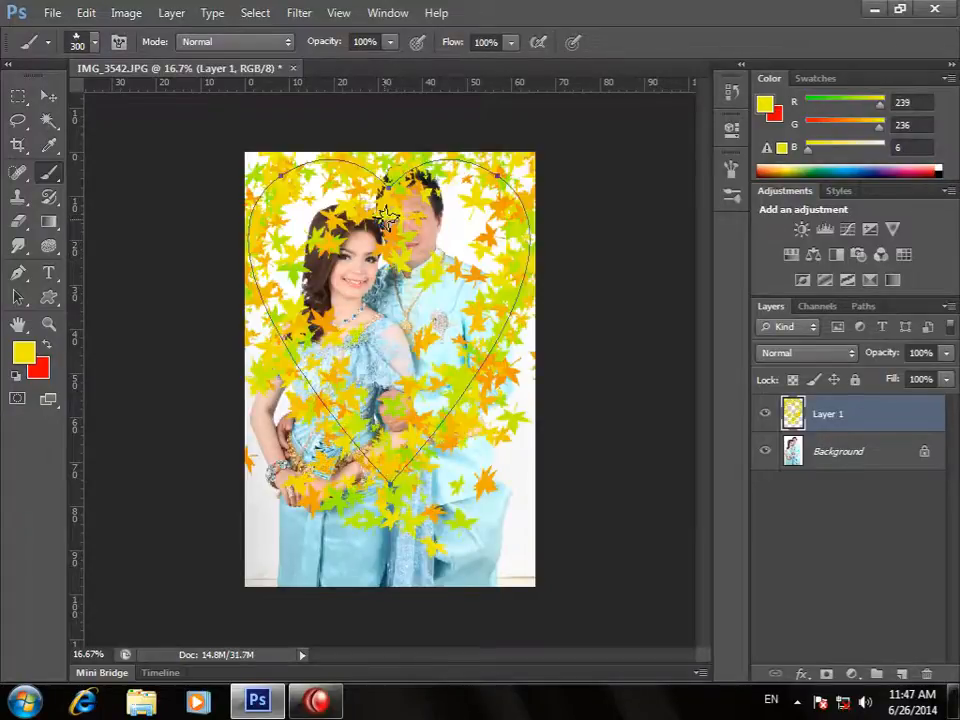
key(ctrl+z)
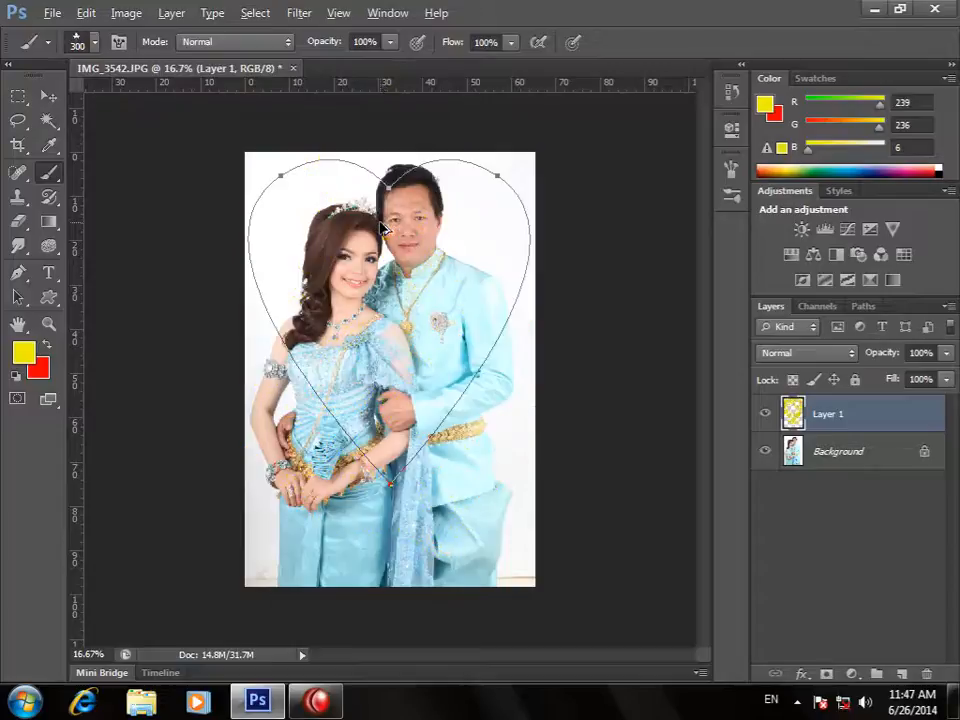
- Try the heart stroke with the leaf brush at 175 px, undo it, and stroke the path at 125 px instead
key(bracketleft)
key(bracketleft)
key(bracketleft)
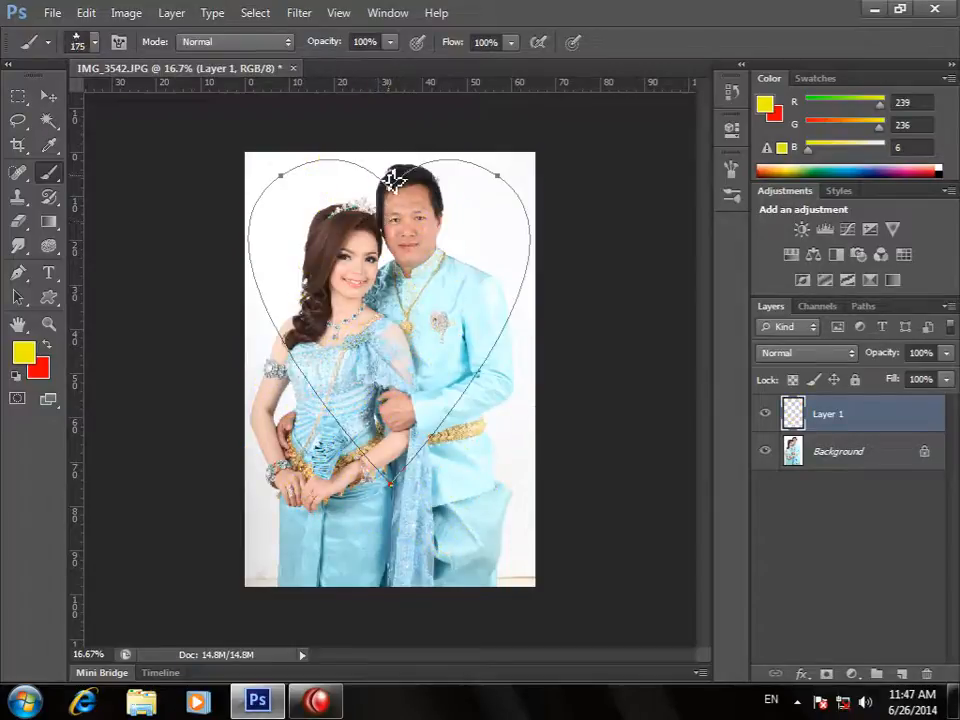
key(Return)
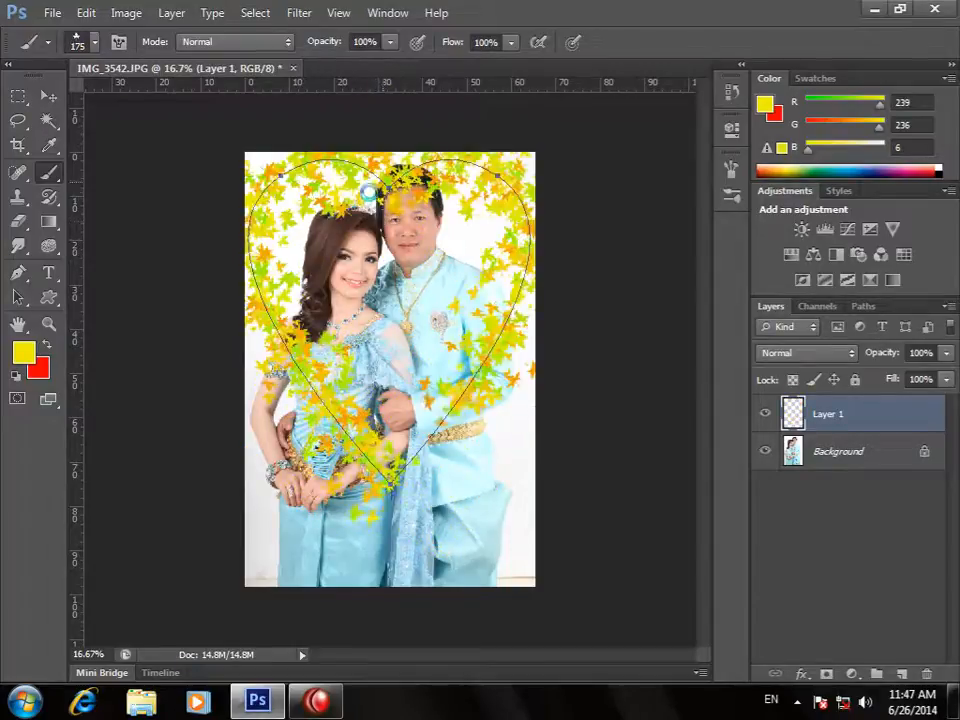
key(ctrl+z)
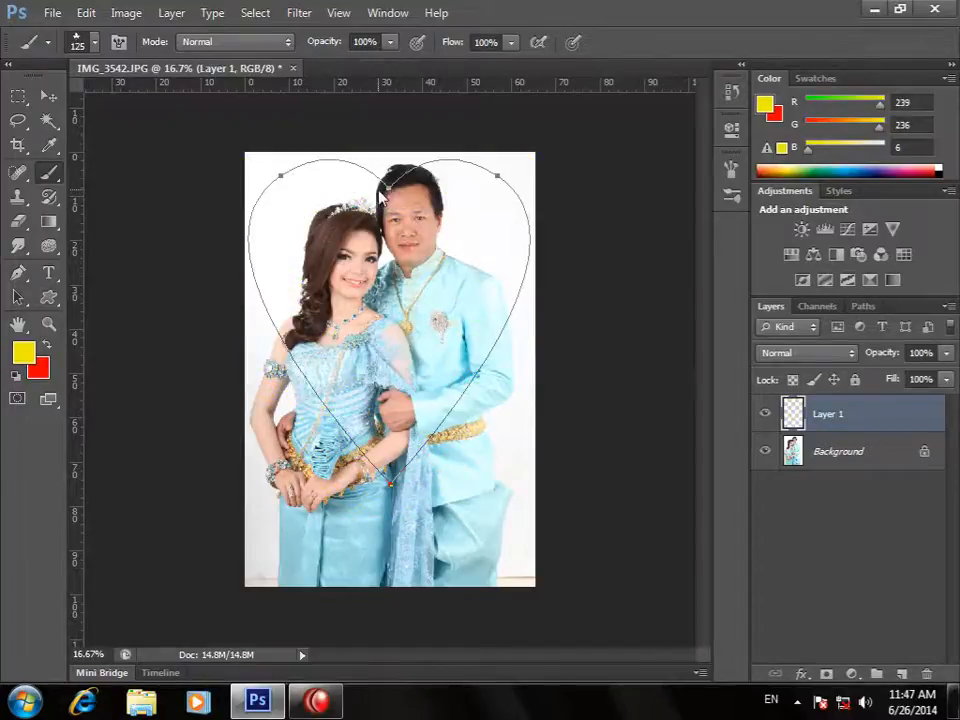
key(Return)
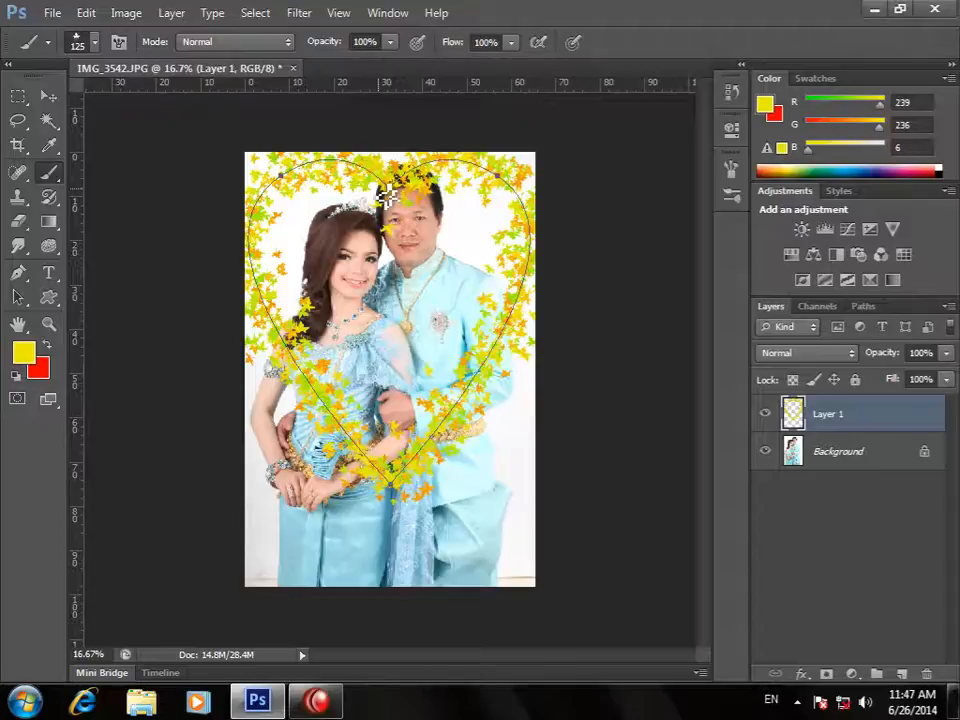
- Duplicate the Background layer within IMG_3542.JPG and hide the original Background layer
click(843, 456)
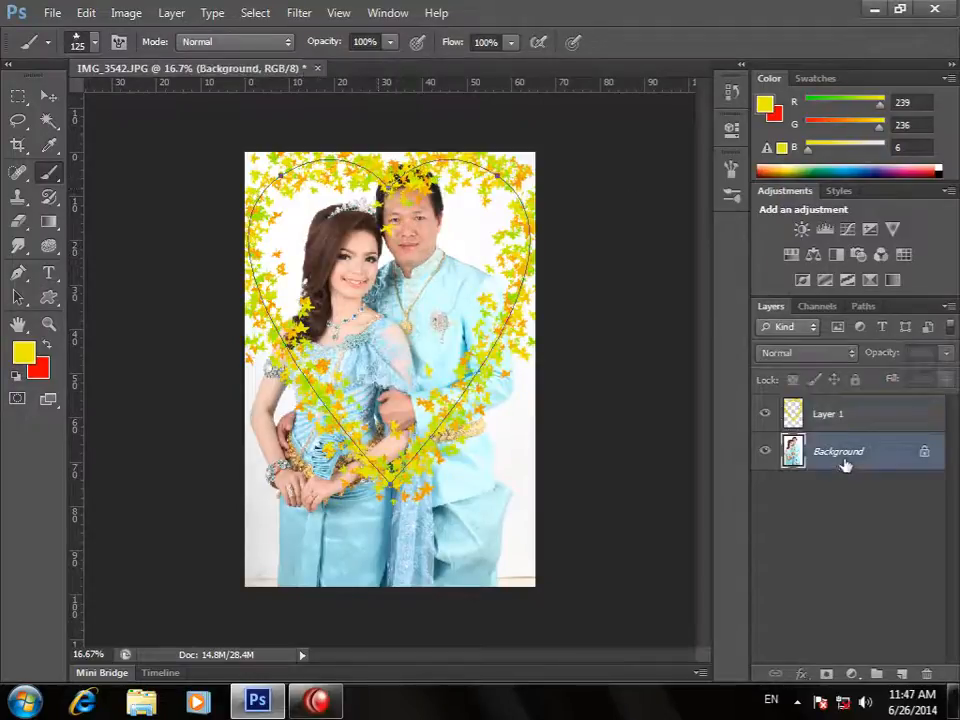
right_click(847, 463)
click(857, 456)
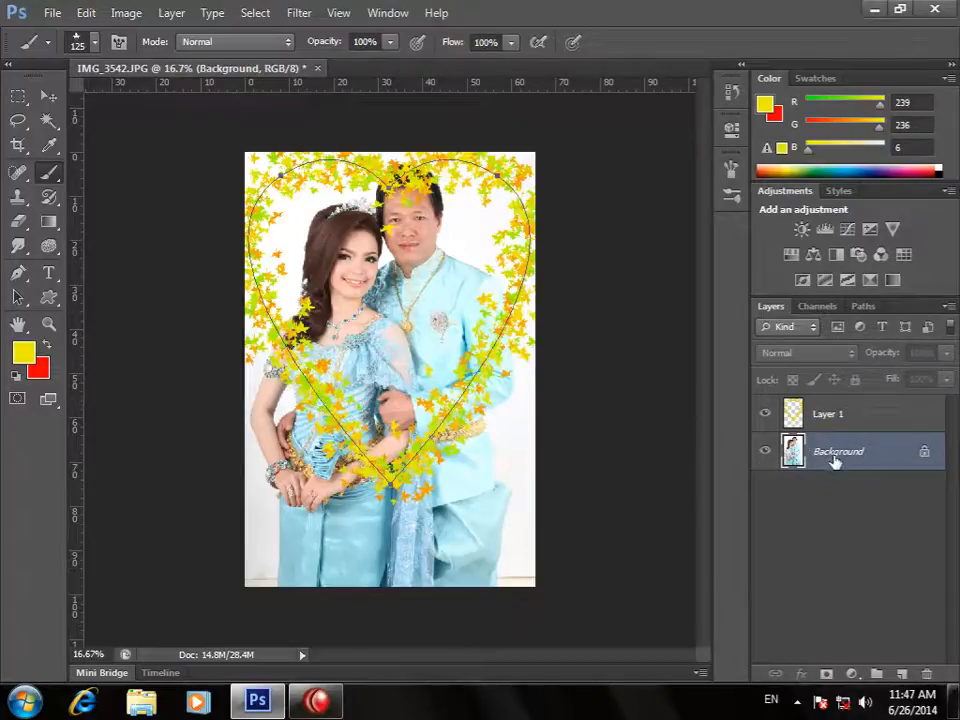
right_click(843, 457)
click(739, 497)
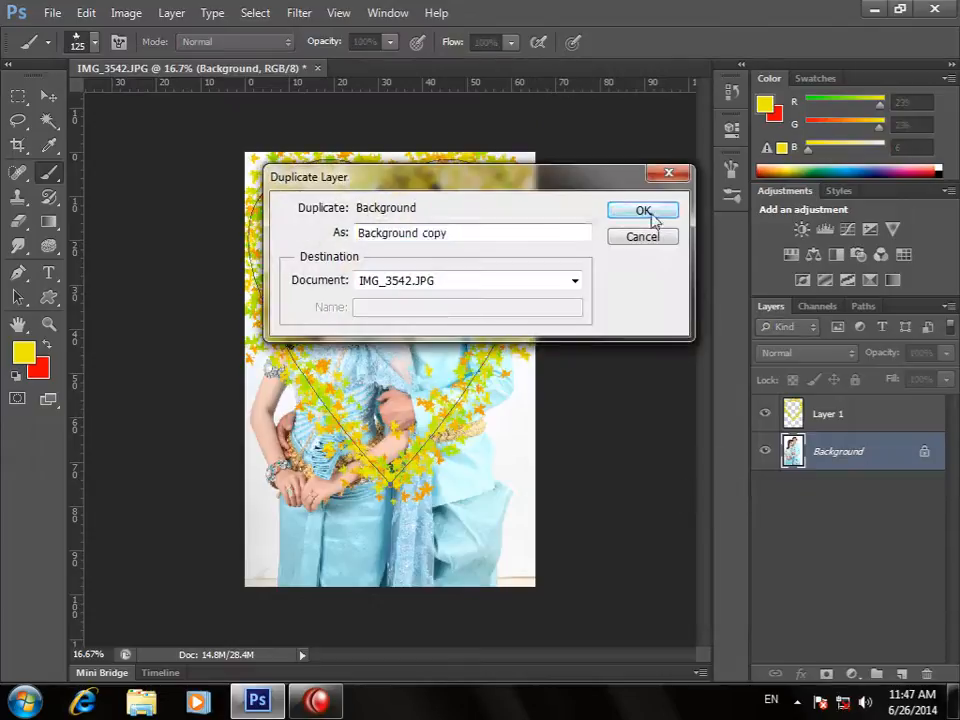
click(651, 213)
click(765, 489)
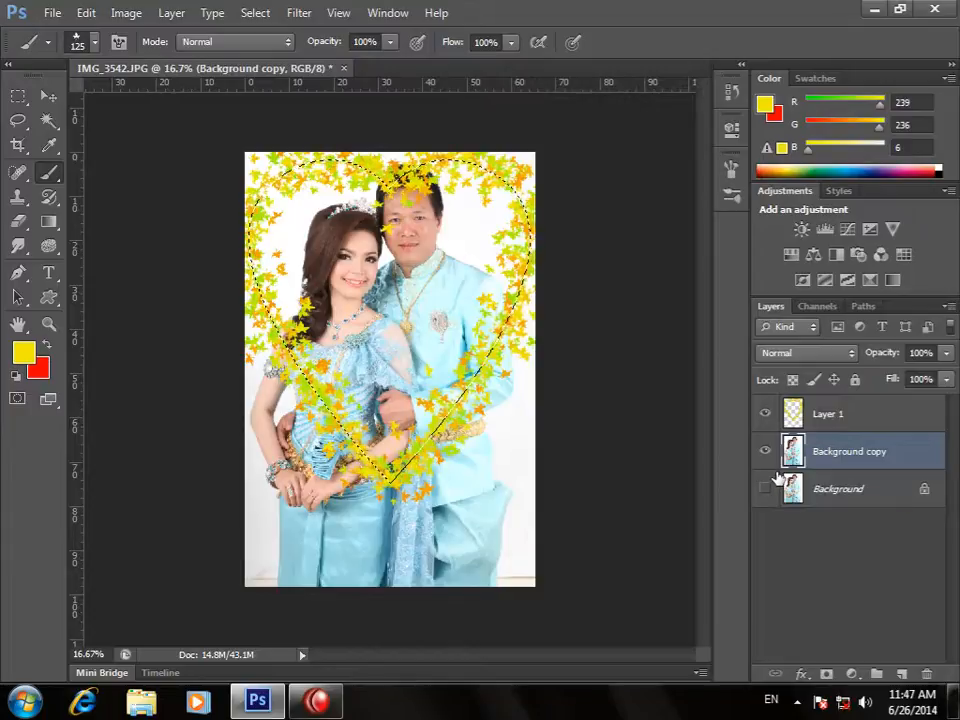
- Delete the area of Background copy outside the heart using the inverted selection feathered by 50 px, and undo the last blur
key(shift+F6)
text(50)
key(Return)
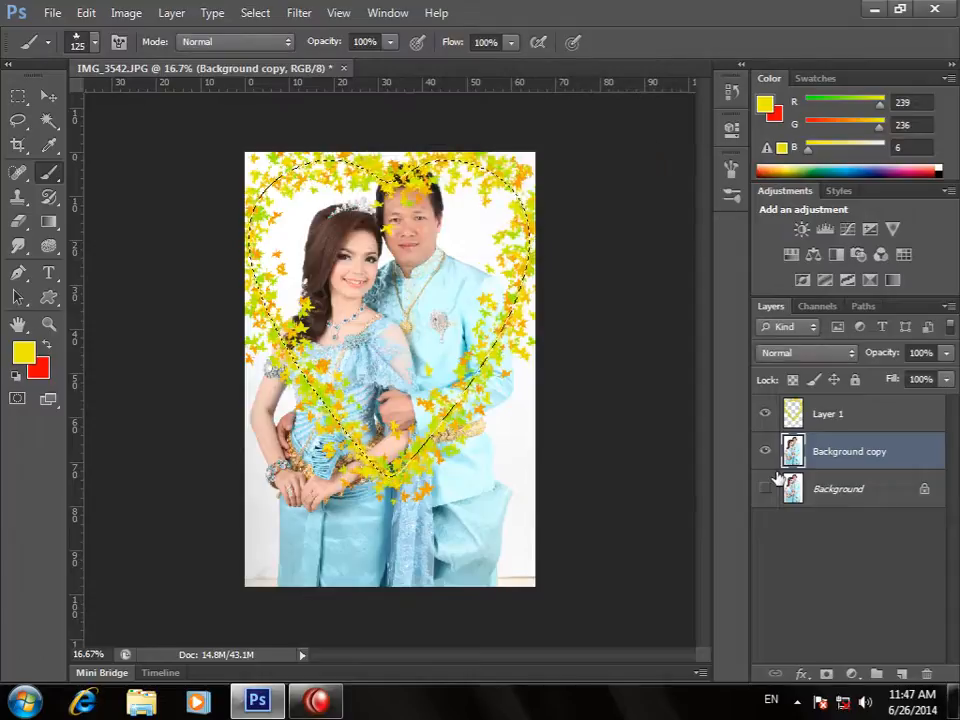
key(i)
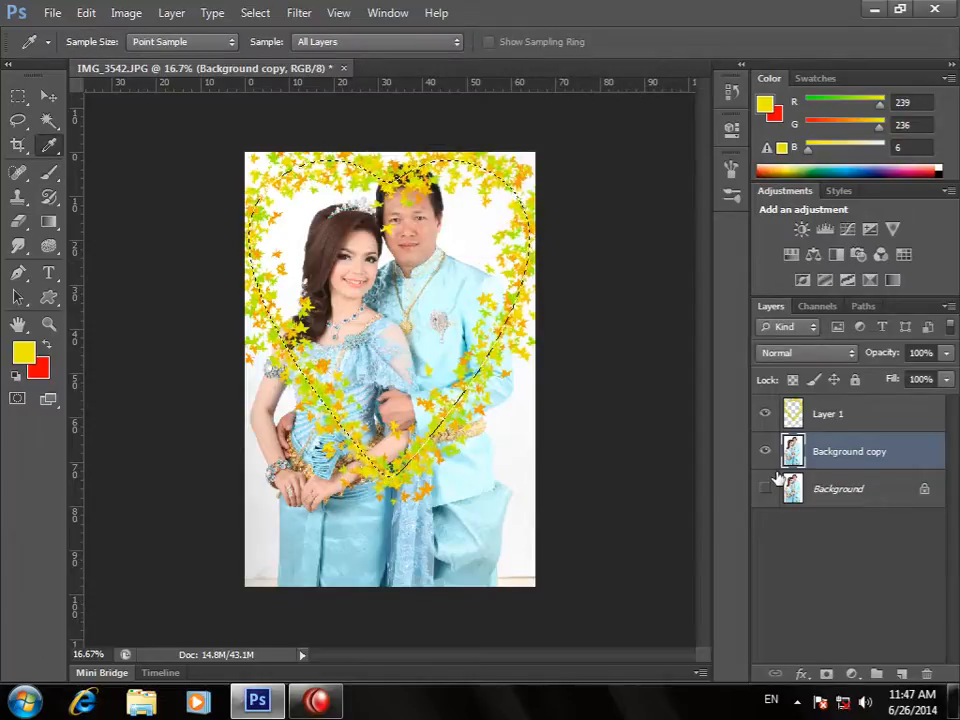
key(ctrl+shift+i)
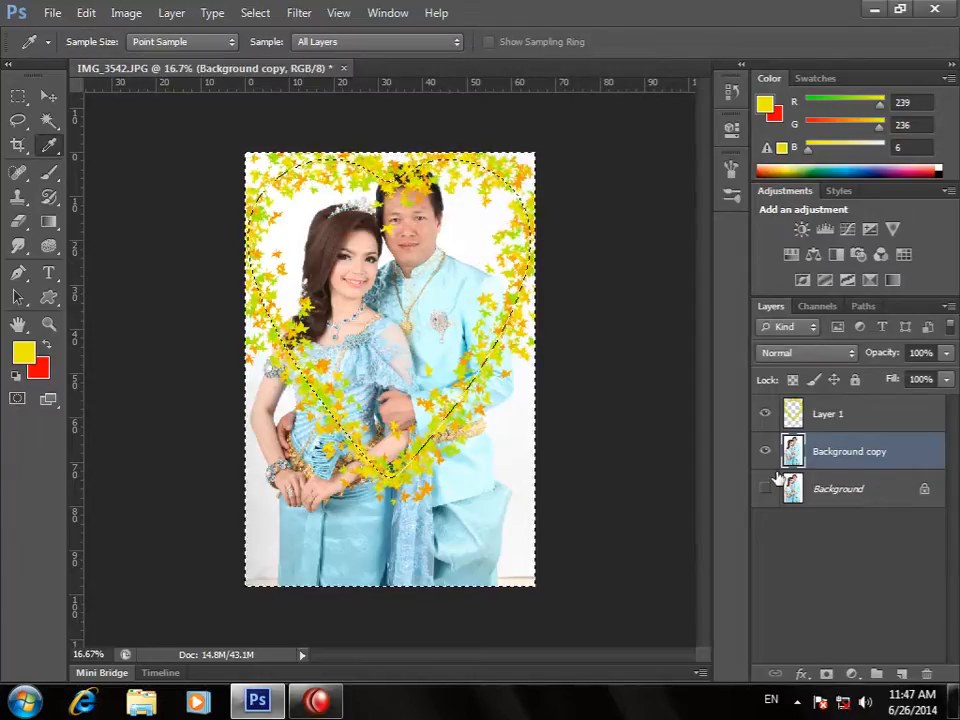
key(Delete)
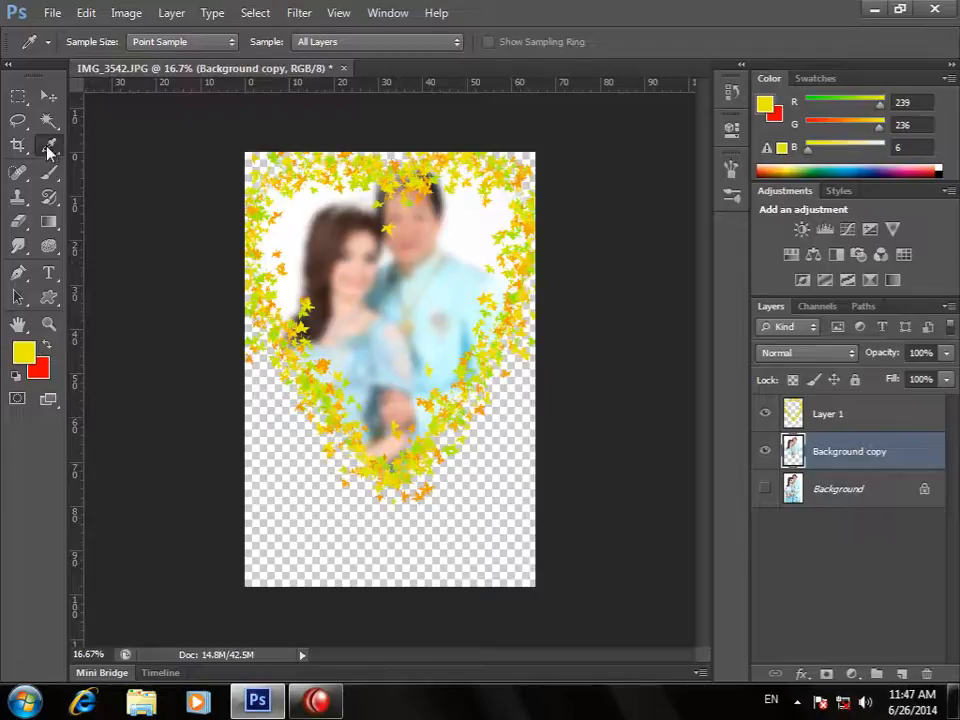
click(48, 95)
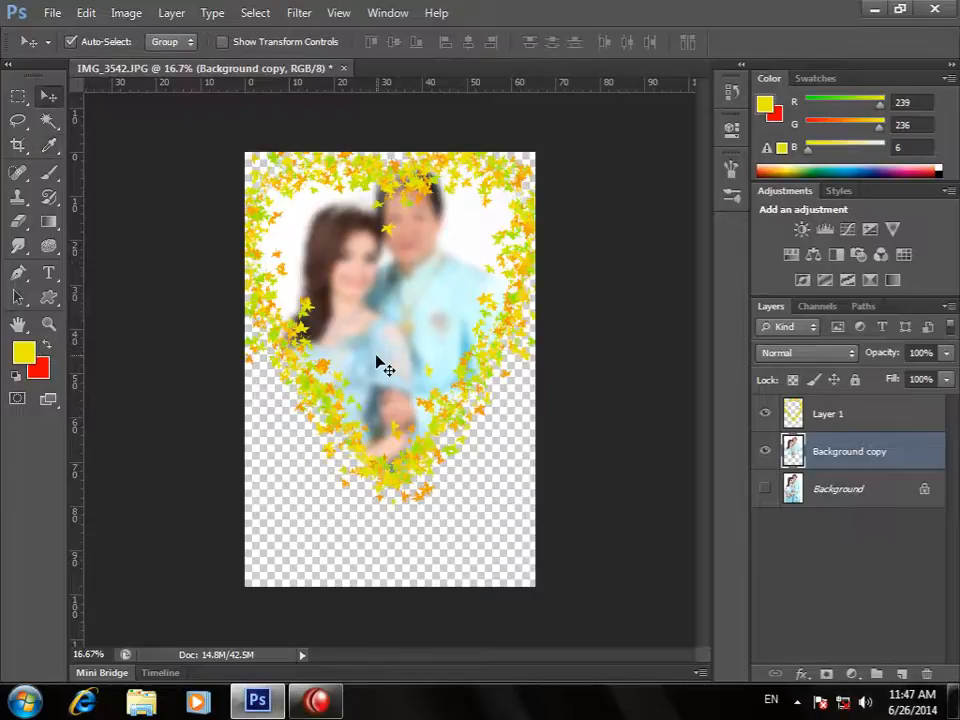
key(ctrl+z)
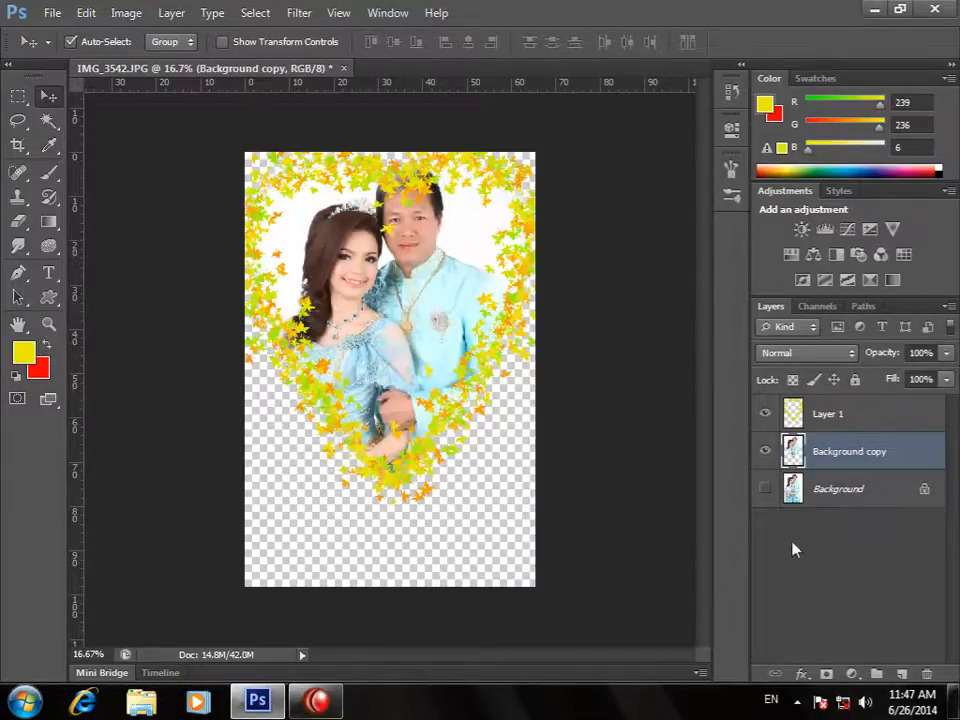
- Add a new empty layer and place it directly beneath Background copy
click(903, 672)
drag(867, 459, 874, 506)
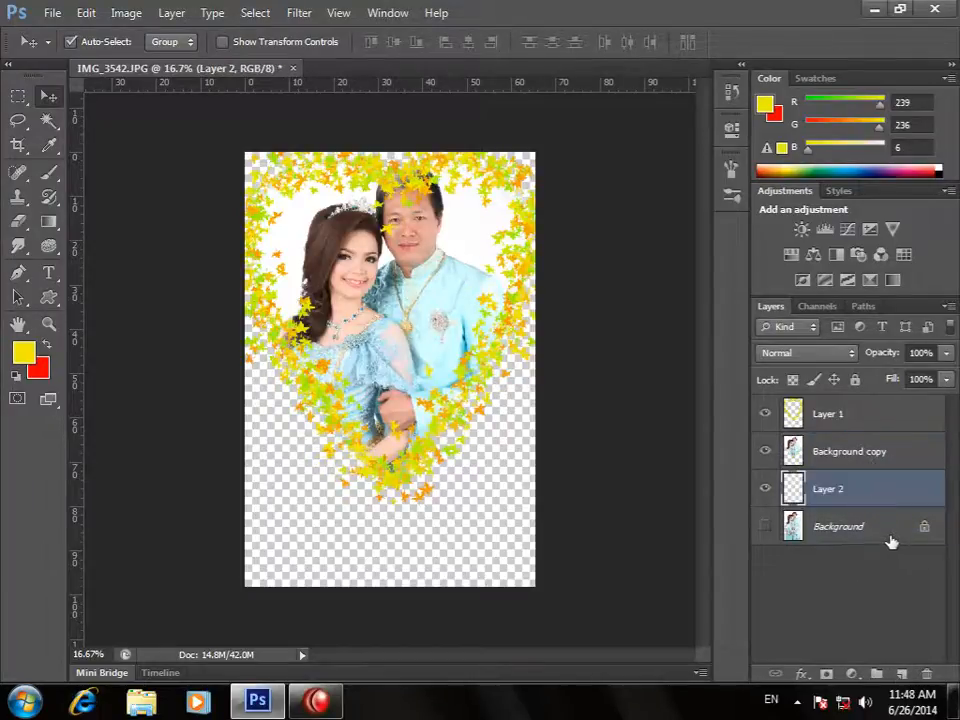
- Remove the middle stops from the blue-brown gradient preset and fill Layer 2 with the blue-to-white radial gradient, white at the photo's top
click(48, 221)
click(134, 42)
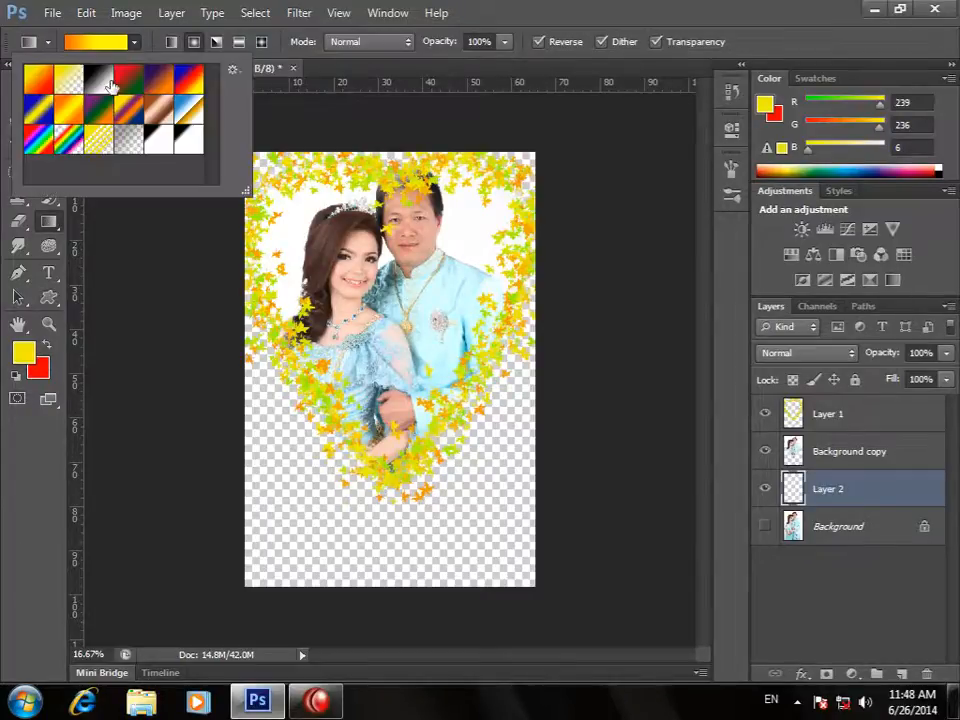
click(186, 114)
click(96, 42)
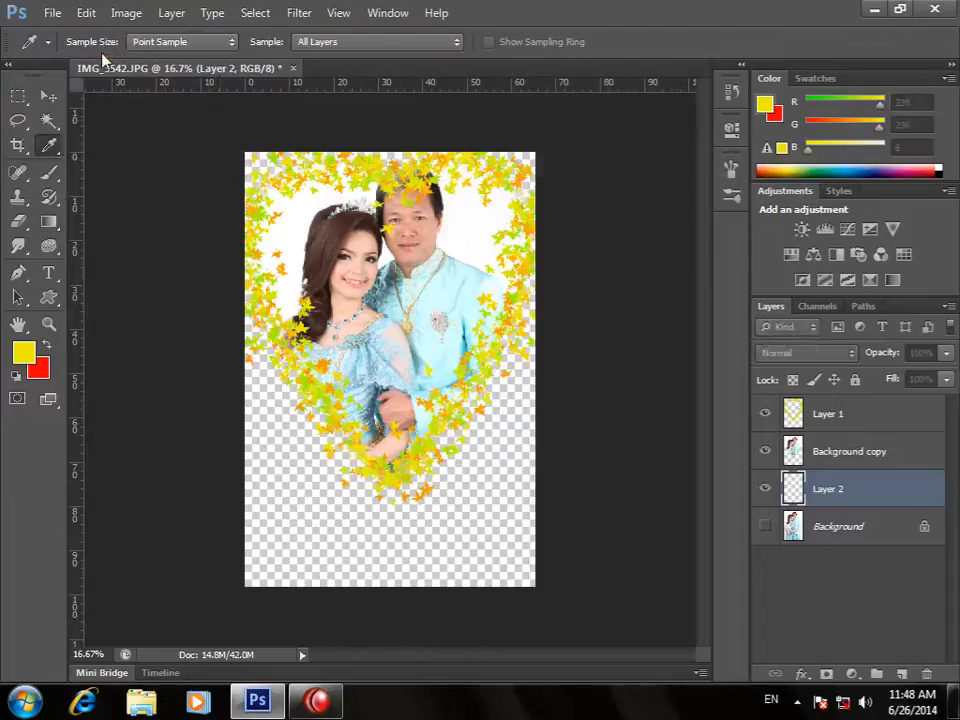
drag(697, 484, 690, 572)
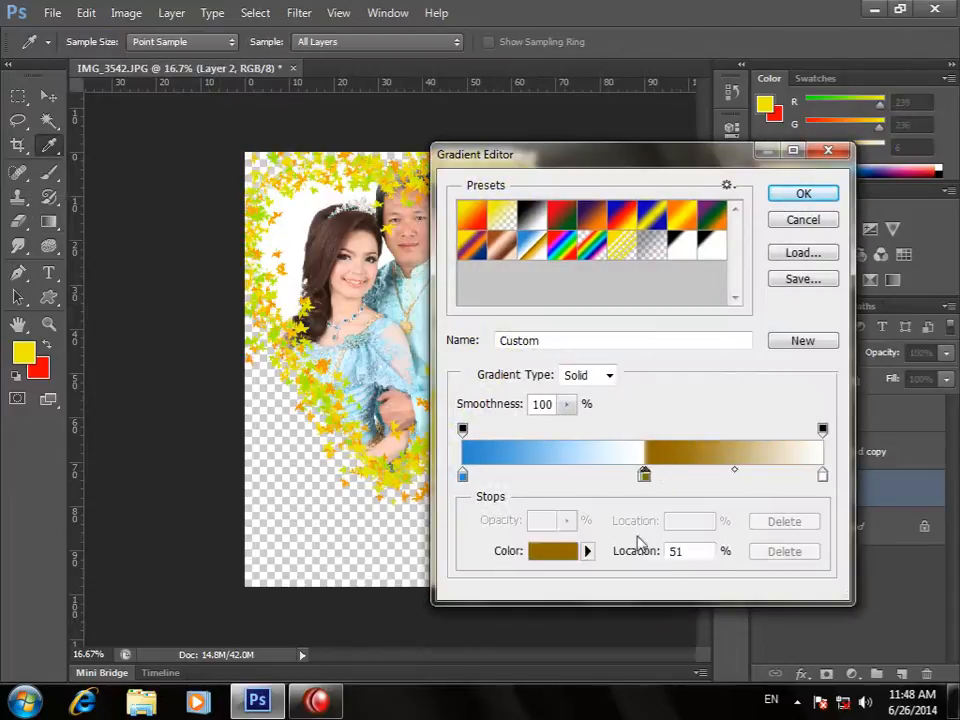
drag(647, 476, 643, 493)
click(797, 195)
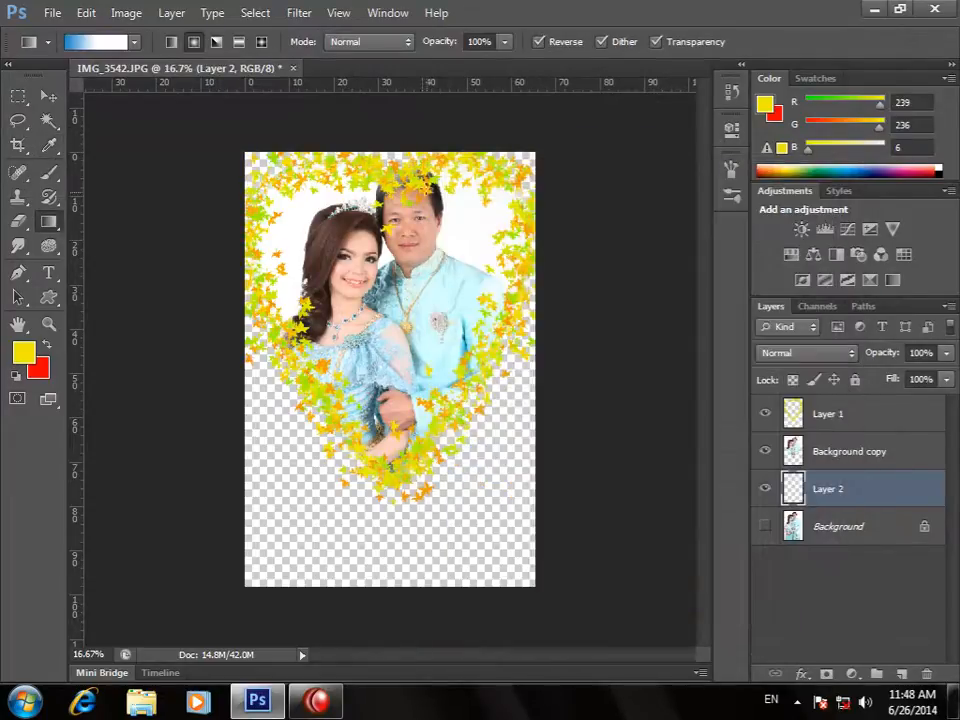
drag(420, 145, 417, 562)
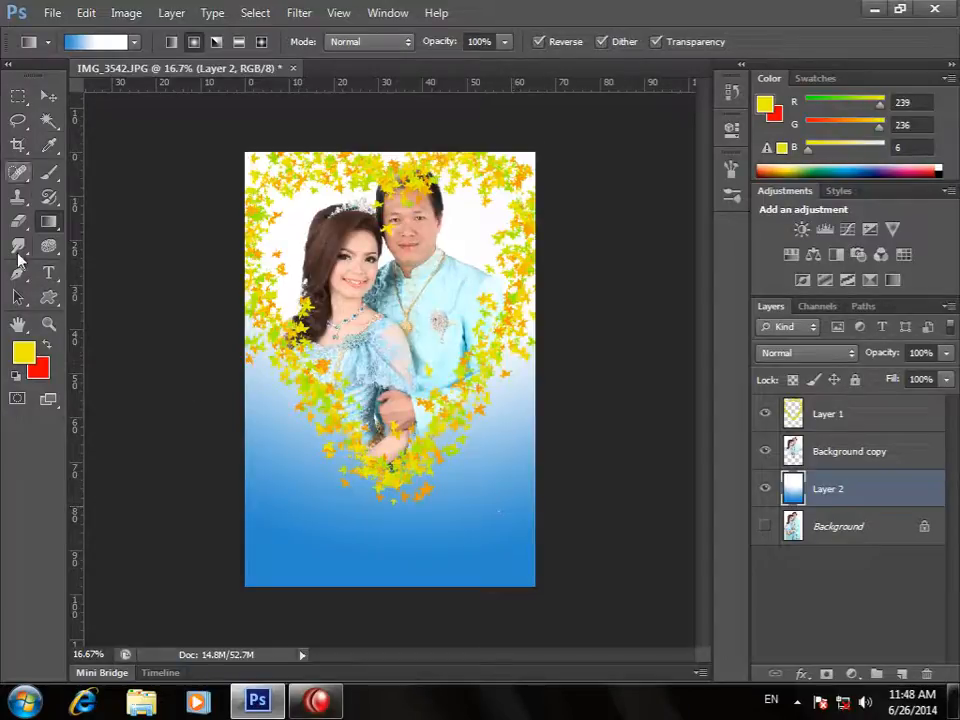
- Load the brush set "flower tatto design" from the Tattoo Brushes folder
click(57, 170)
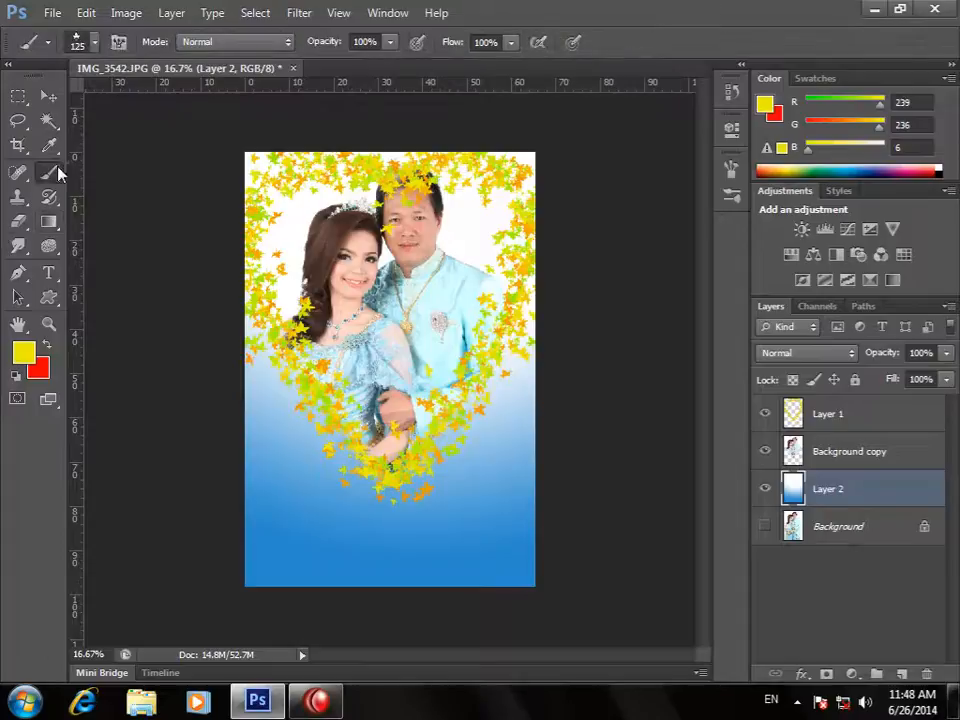
click(82, 42)
click(255, 74)
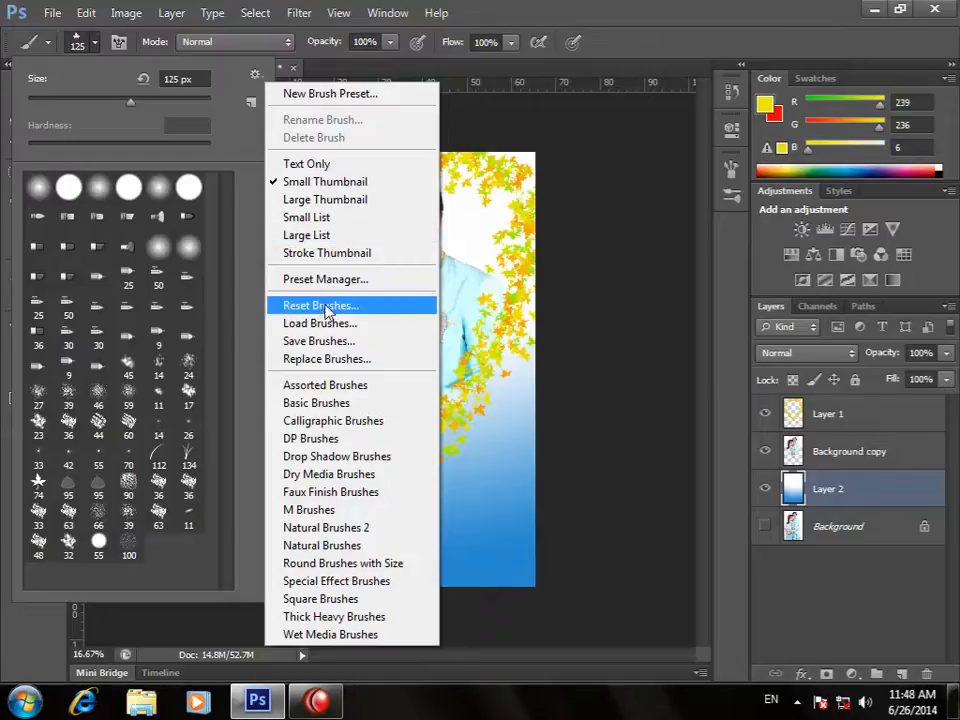
click(305, 324)
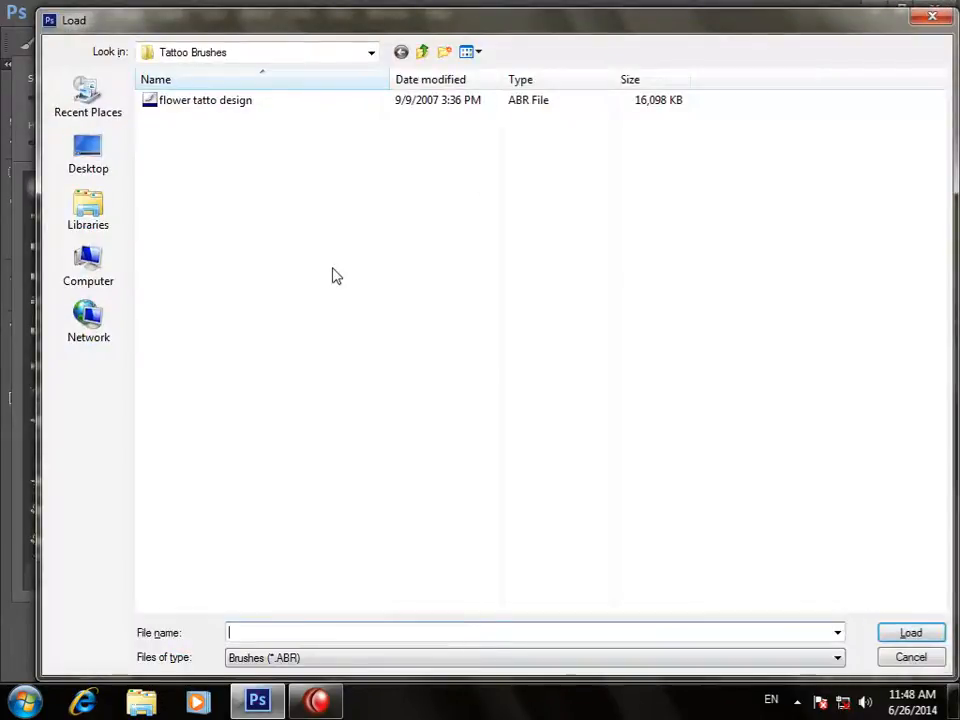
click(210, 100)
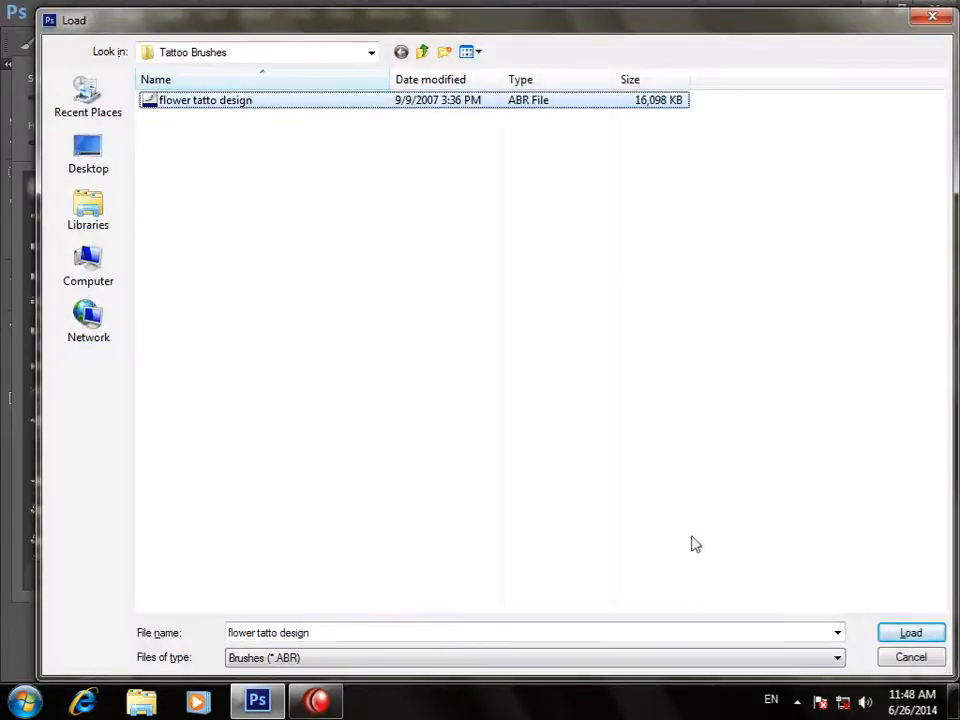
click(911, 633)
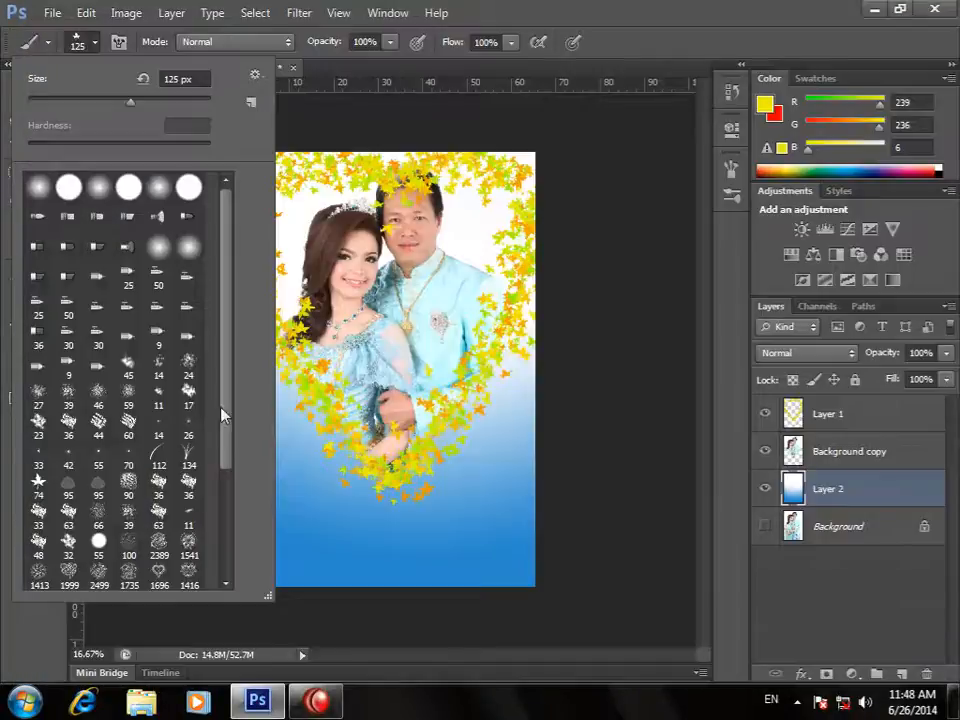
- Choose the 2495 px floral brush from the loaded set and set its size to 1100 px
scroll(150, 420, down, 5)
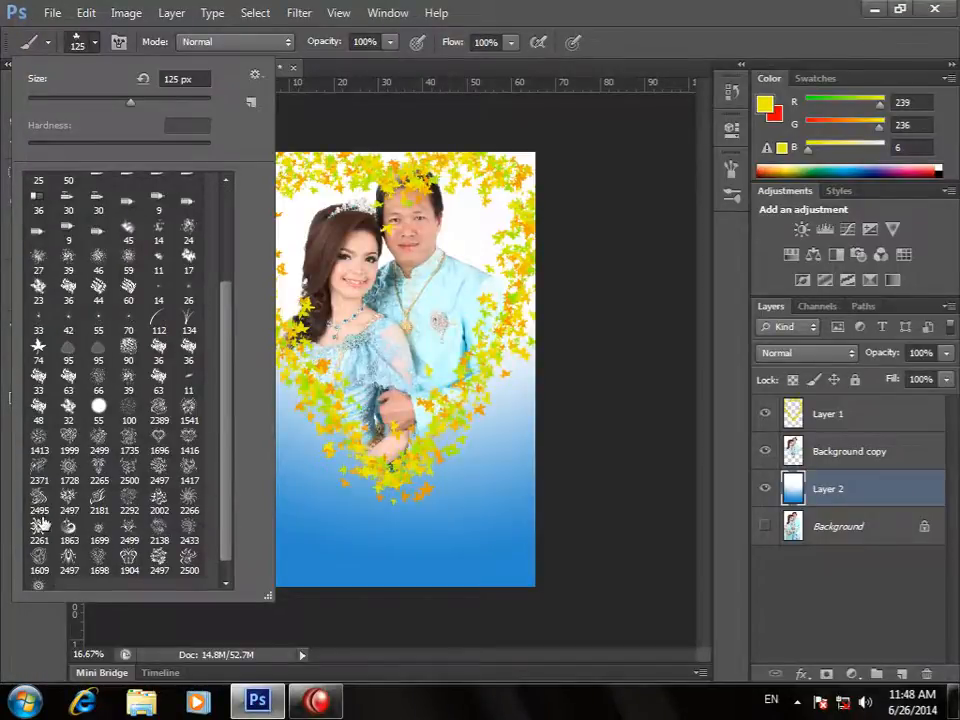
double_click(36, 530)
key(bracketleft)
key(bracketleft)
key(bracketleft)
key(bracketleft)
key(bracketleft)
key(bracketleft)
key(bracketleft)
key(bracketleft)
key(bracketleft)
key(bracketright)
key(bracketright)
key(bracketright)
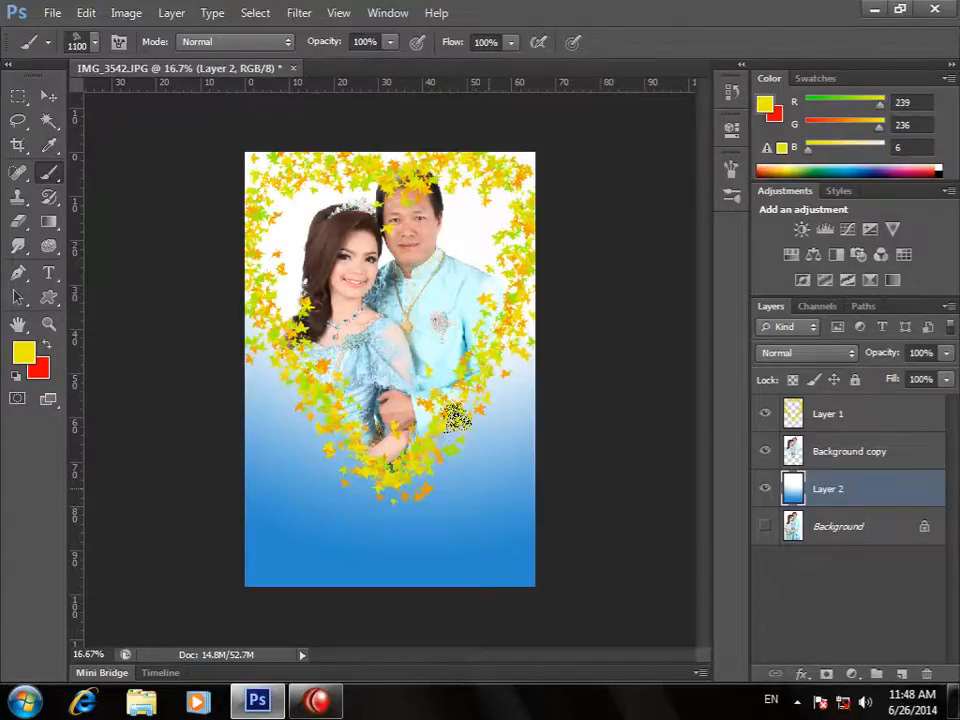
- Try a yellow floral stamp on Layer 2, undo it, and add an empty layer above Layer 2
click(456, 418)
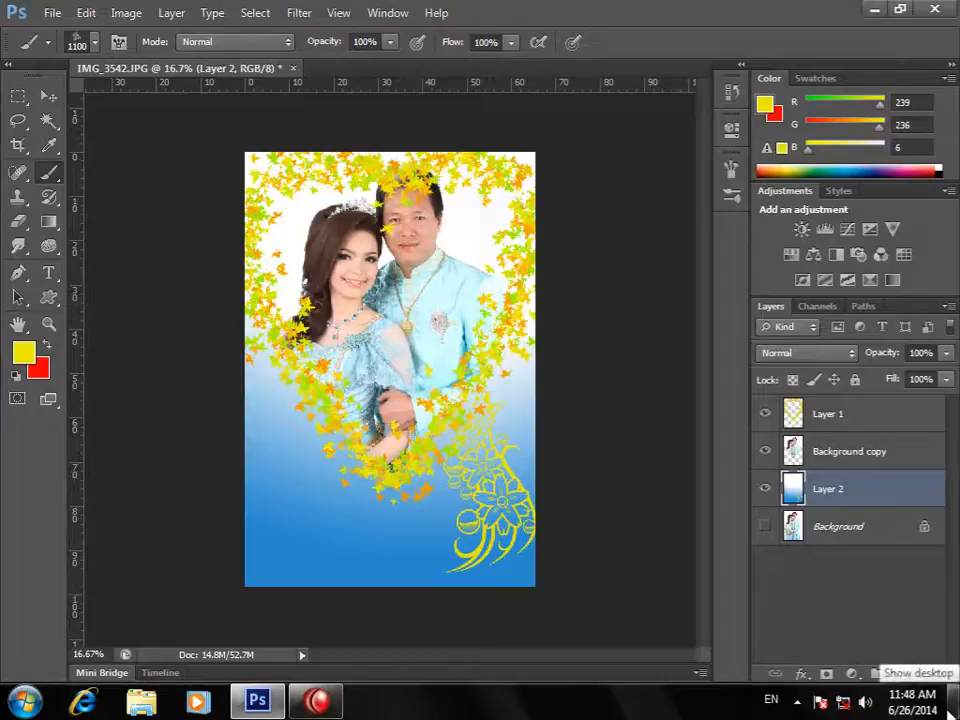
key(ctrl+z)
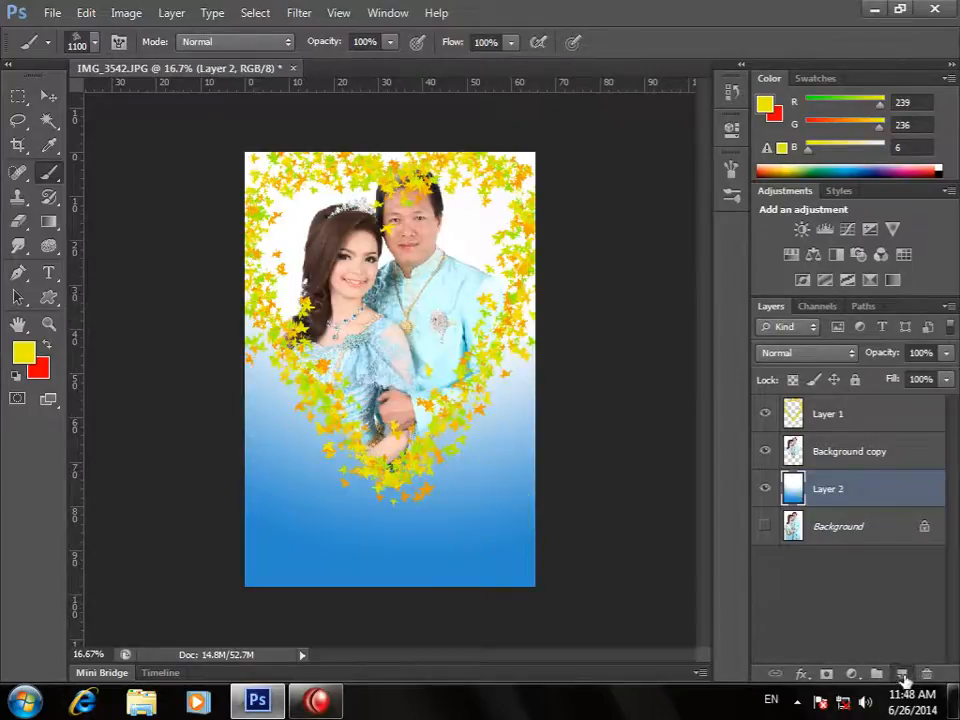
click(903, 677)
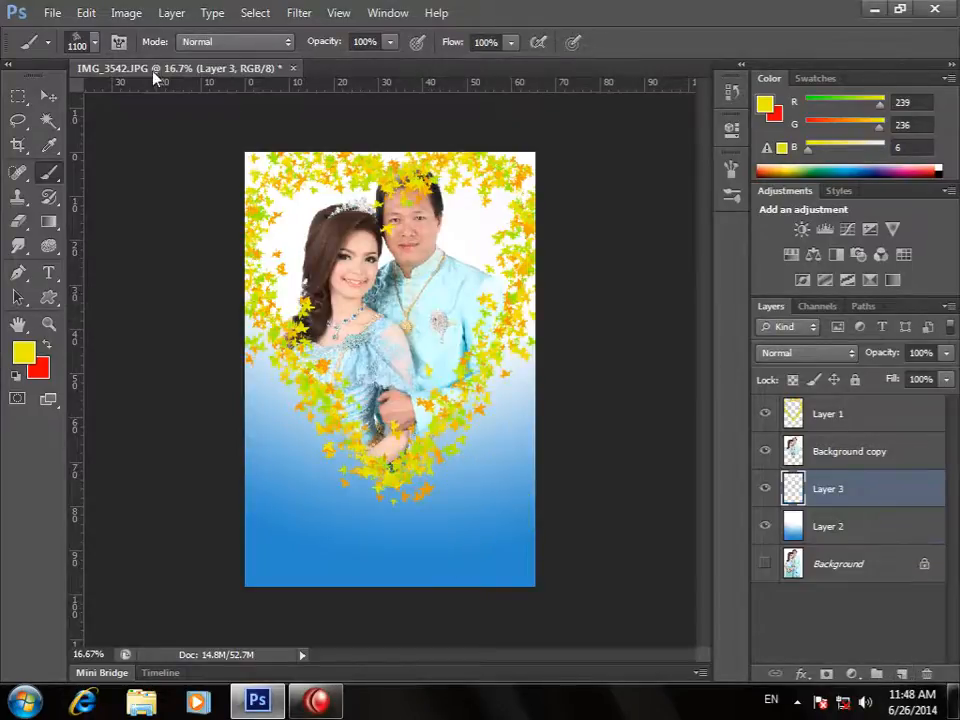
- Set the floral brush's angle to -18° and stamp one yellow ornament at the photo's lower right corner on Layer 3
click(118, 42)
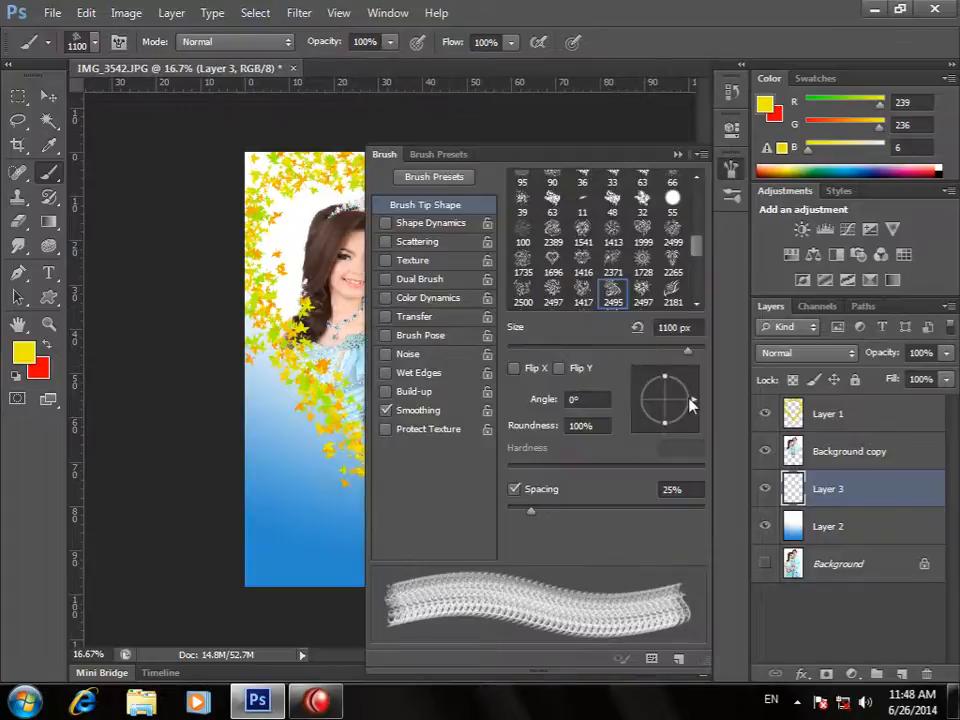
drag(690, 403, 692, 412)
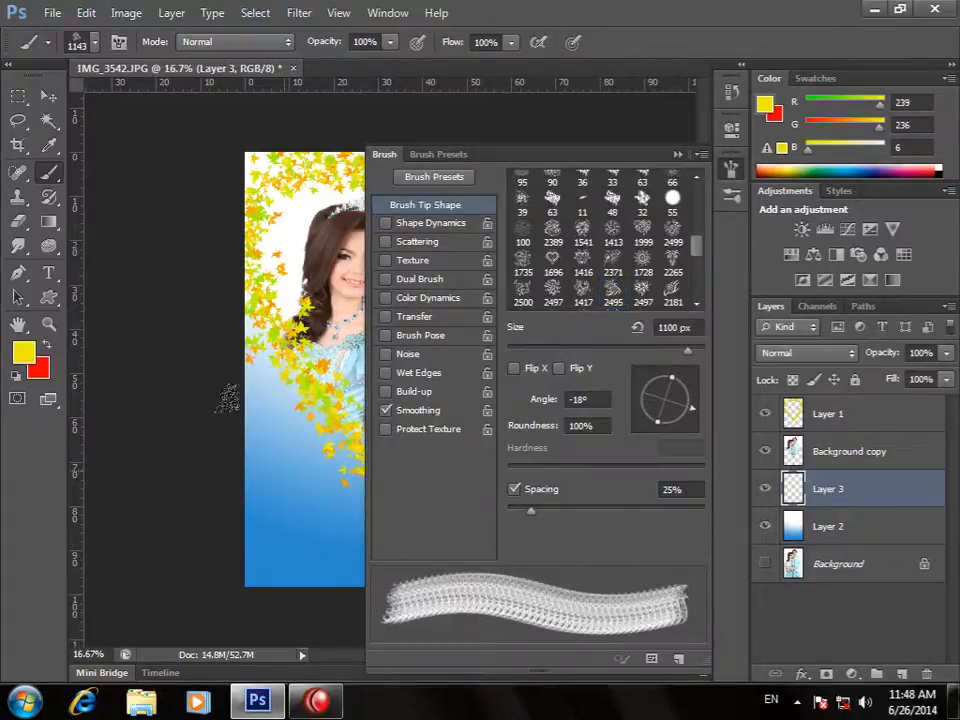
click(677, 154)
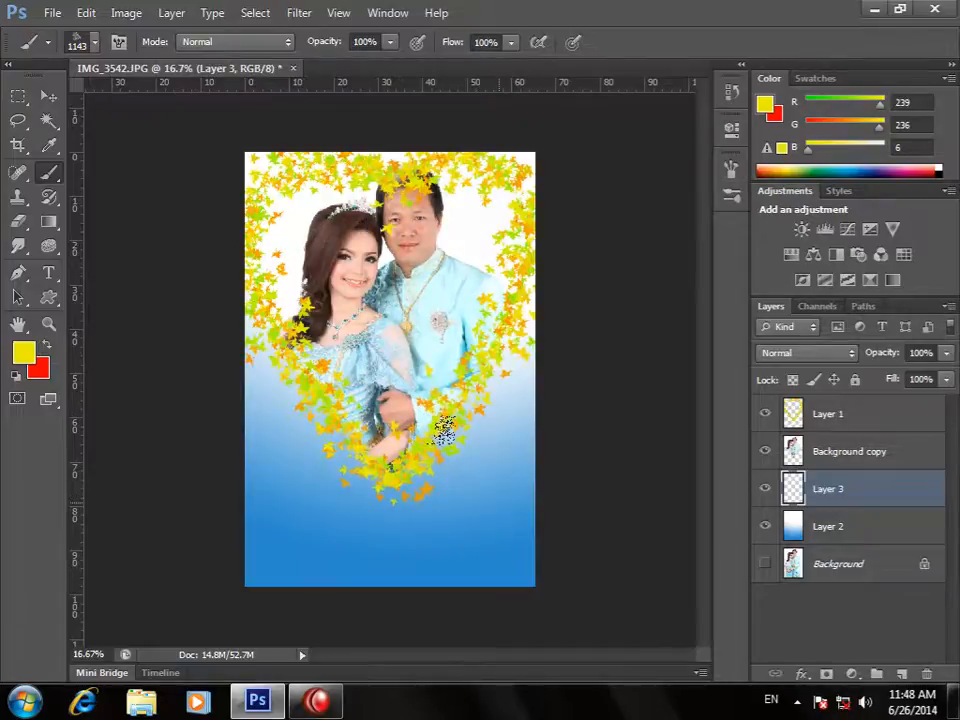
click(482, 508)
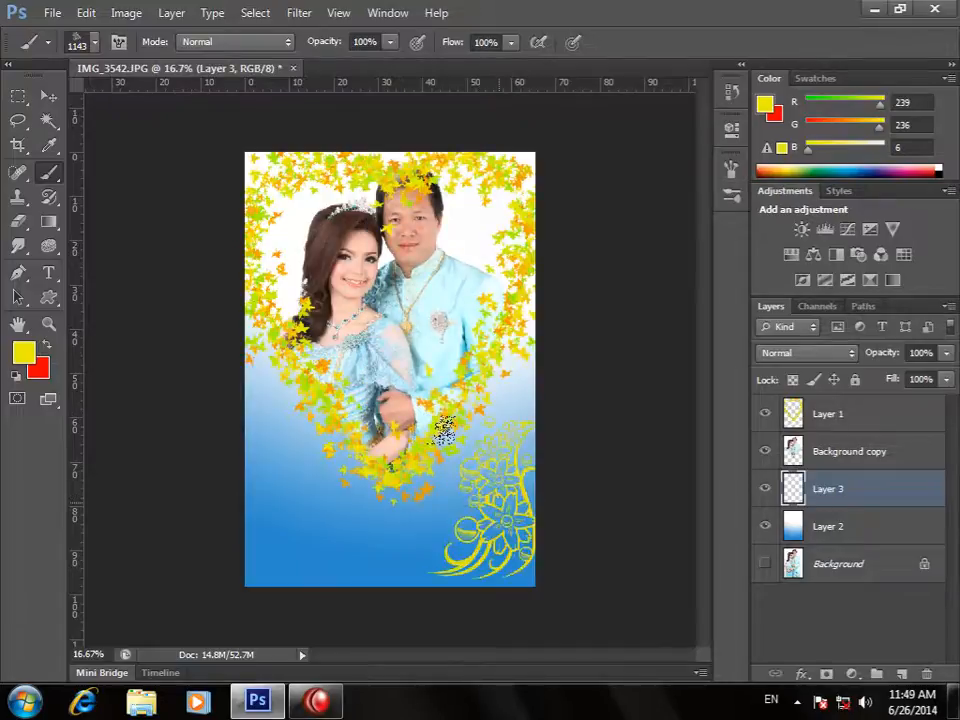
- Set the opacity of the floral ornament's layer to 50%
click(929, 352)
text(50)
key(Return)
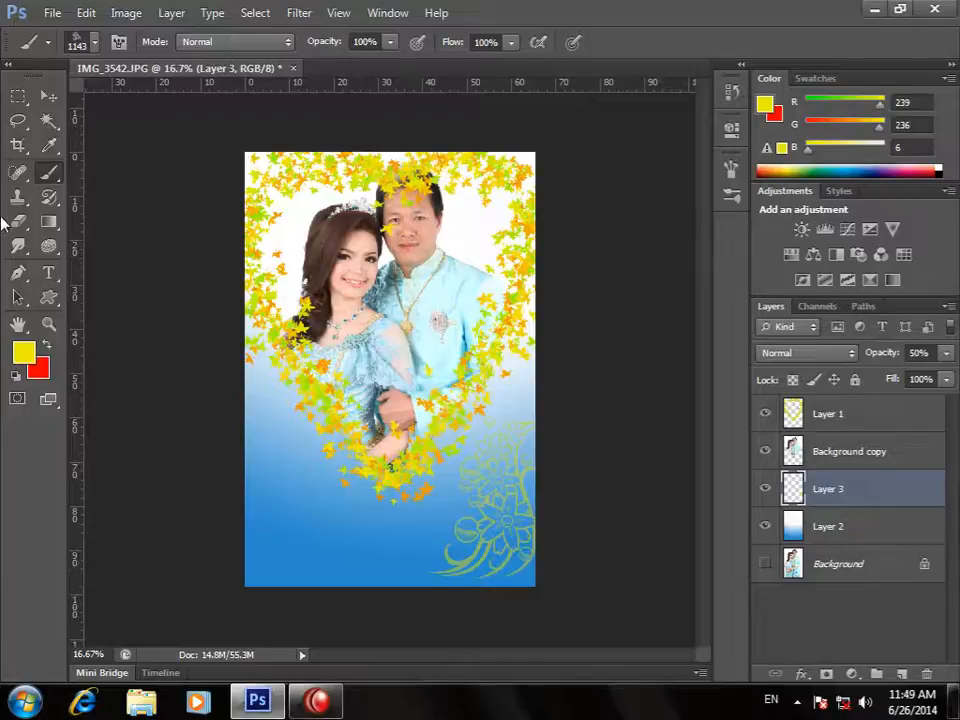
- Enlarge the floral ornament on Layer 3 and reposition it at the photo's lower right edge
click(50, 97)
key(ctrl+t)
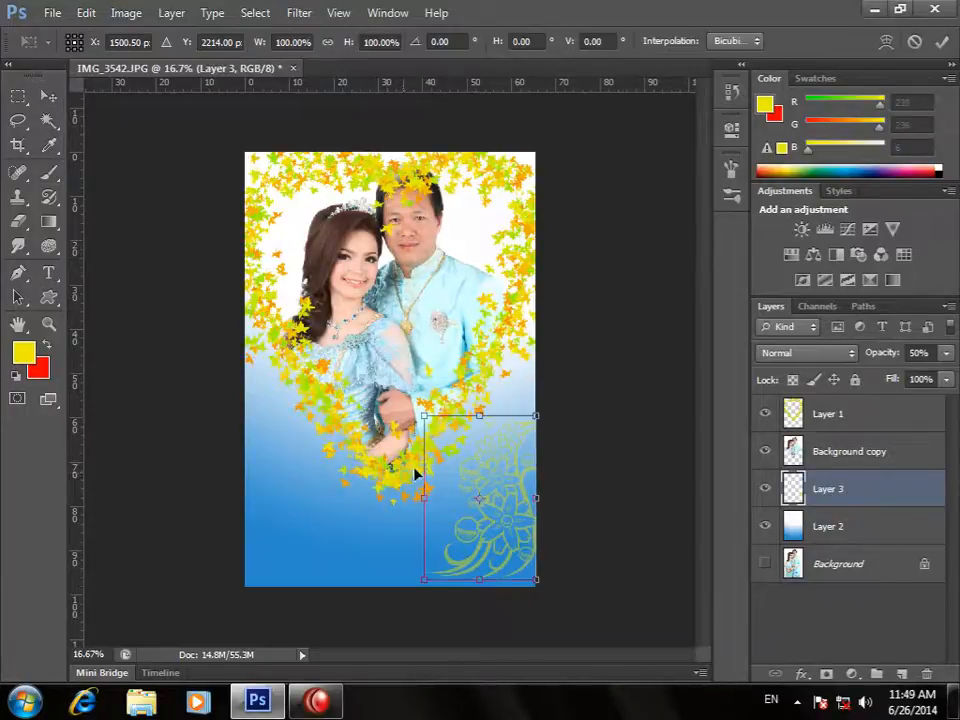
drag(423, 416, 362, 326)
key(Return)
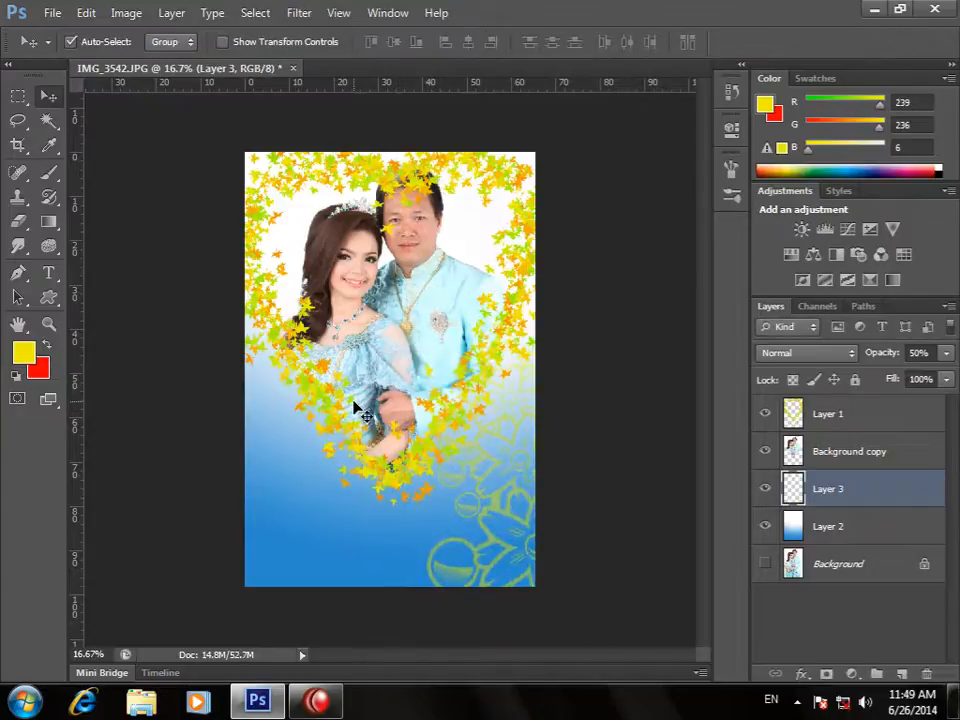
drag(490, 433, 483, 429)
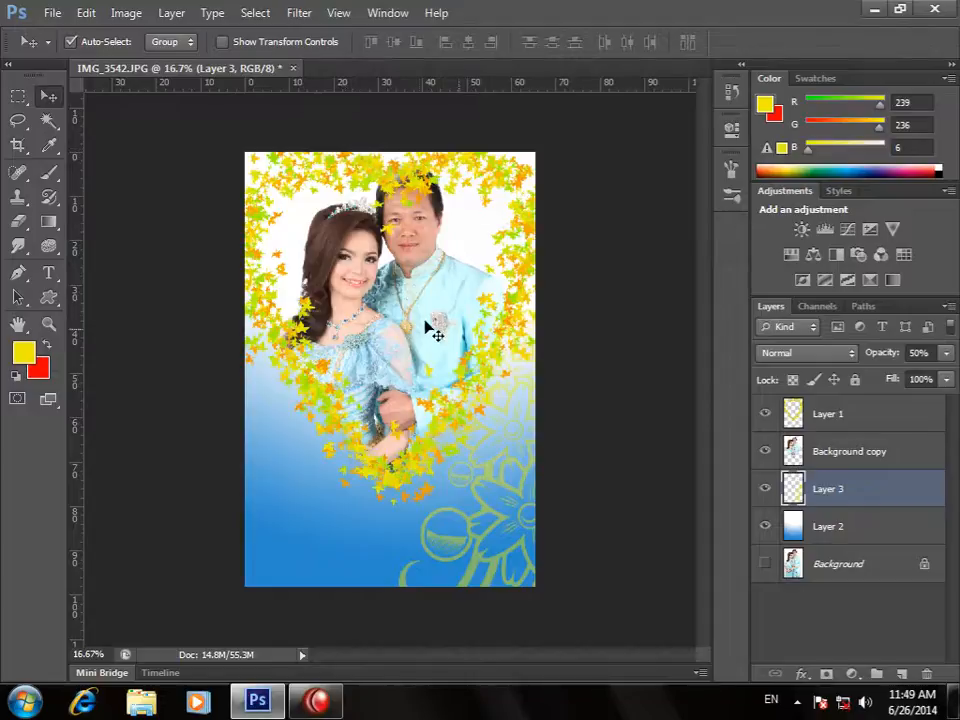
- Hide Layer 1, Background copy, Layer 3 and Layer 2
click(889, 540)
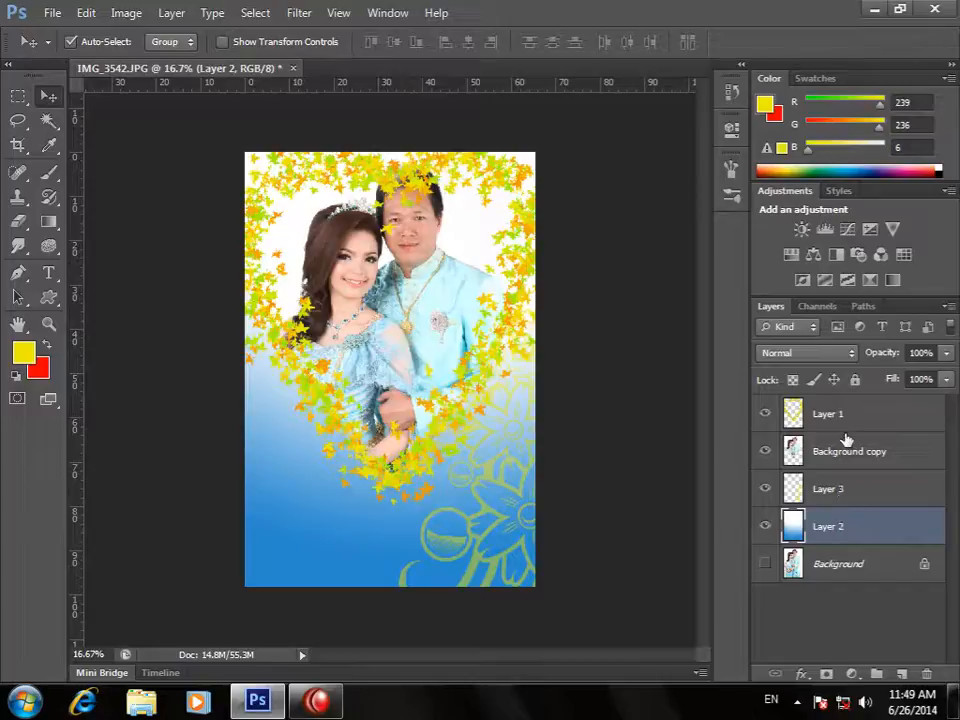
click(765, 413)
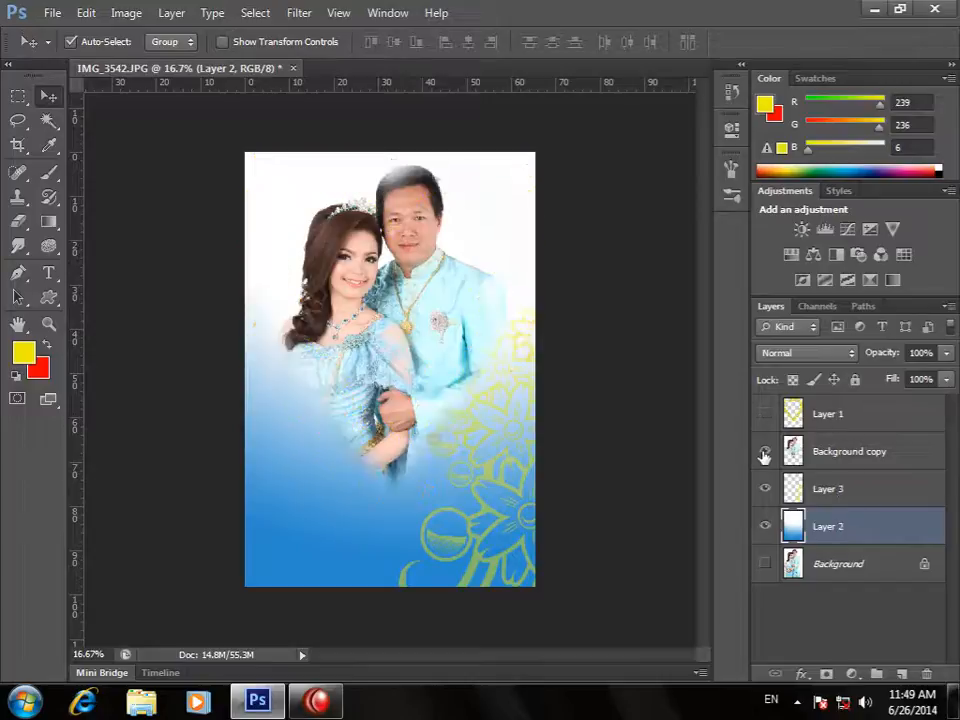
click(765, 452)
click(765, 489)
click(765, 526)
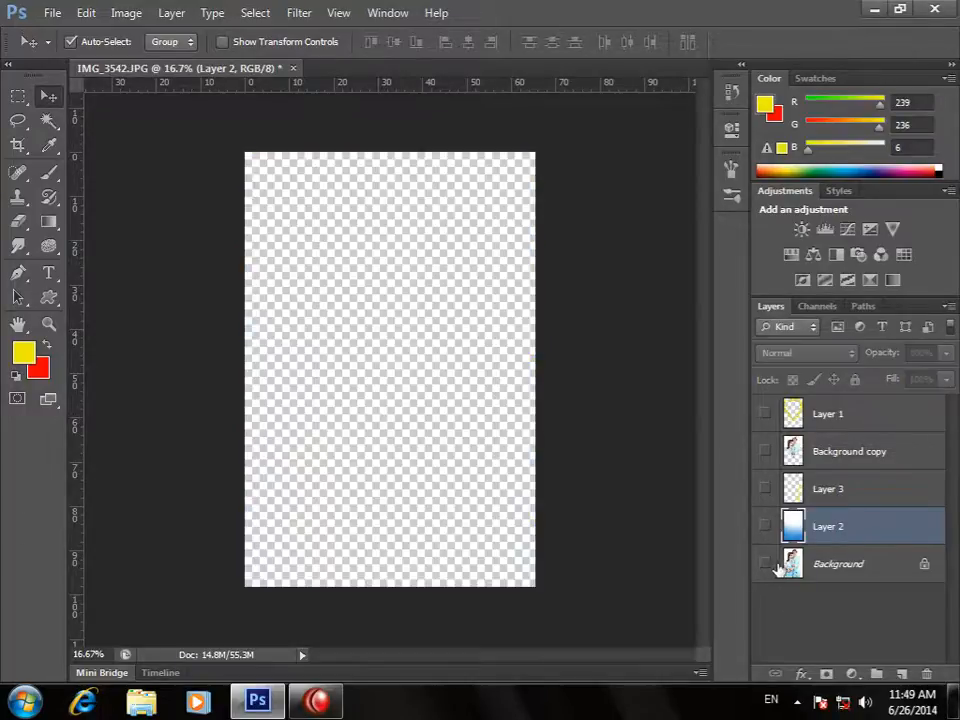
- Duplicate the original Background layer as Background copy 2
click(833, 575)
right_click(834, 574)
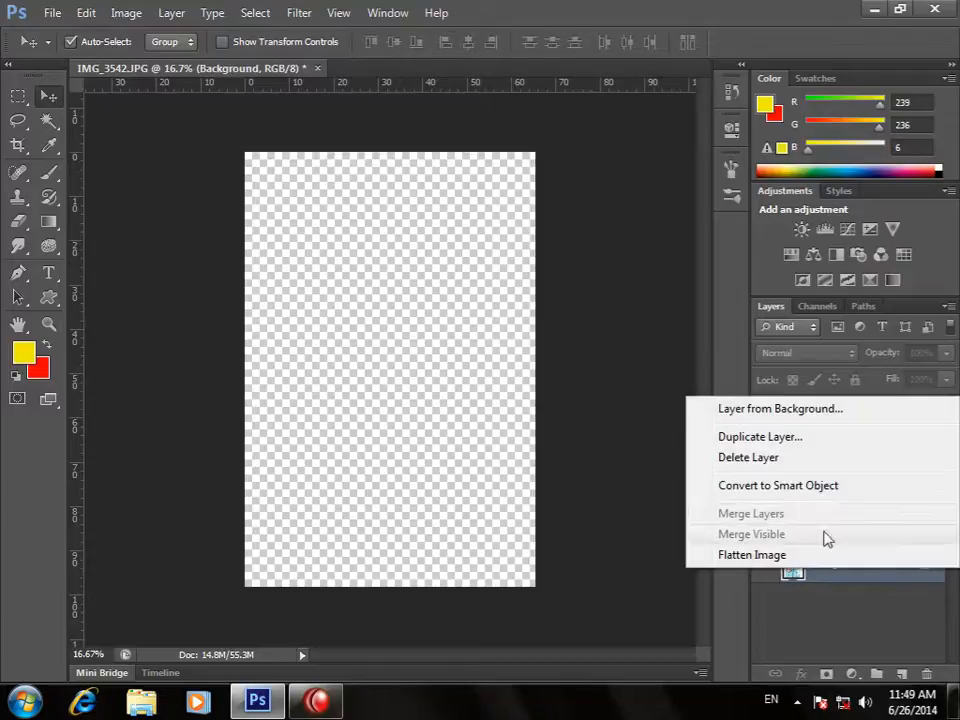
click(773, 440)
click(640, 210)
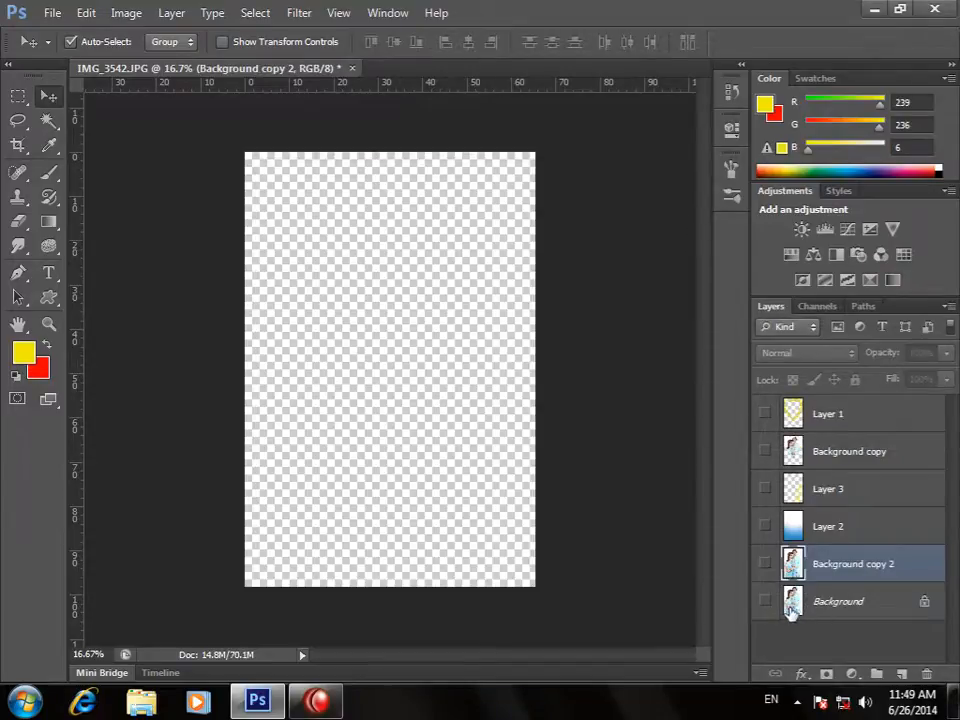
- Show Background copy 2 and draw a heart-shaped path around the couple's upper bodies
click(766, 566)
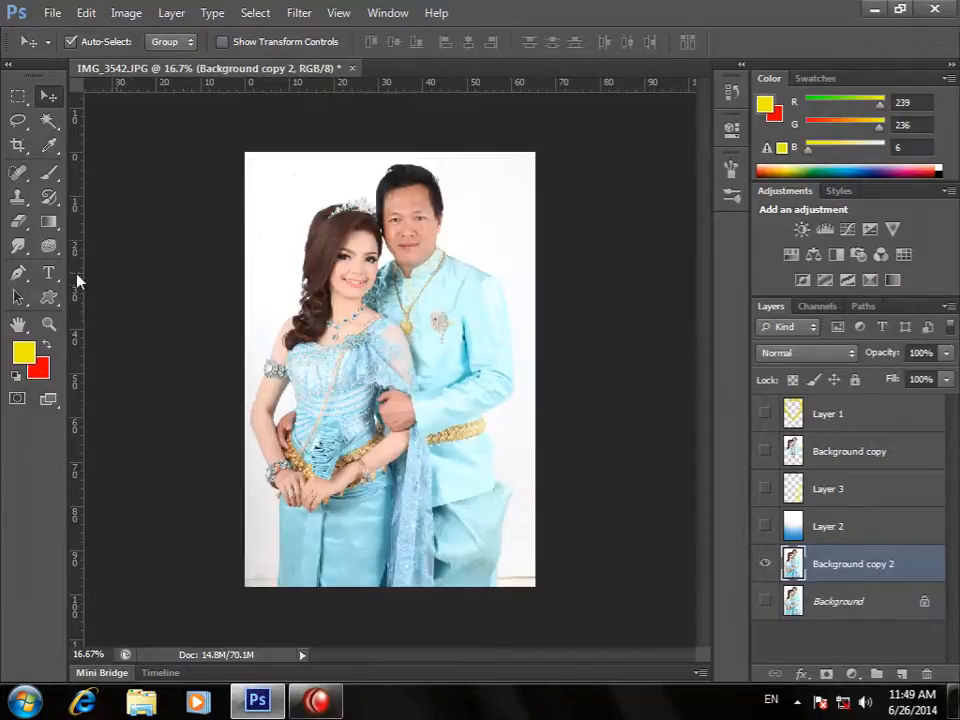
click(48, 297)
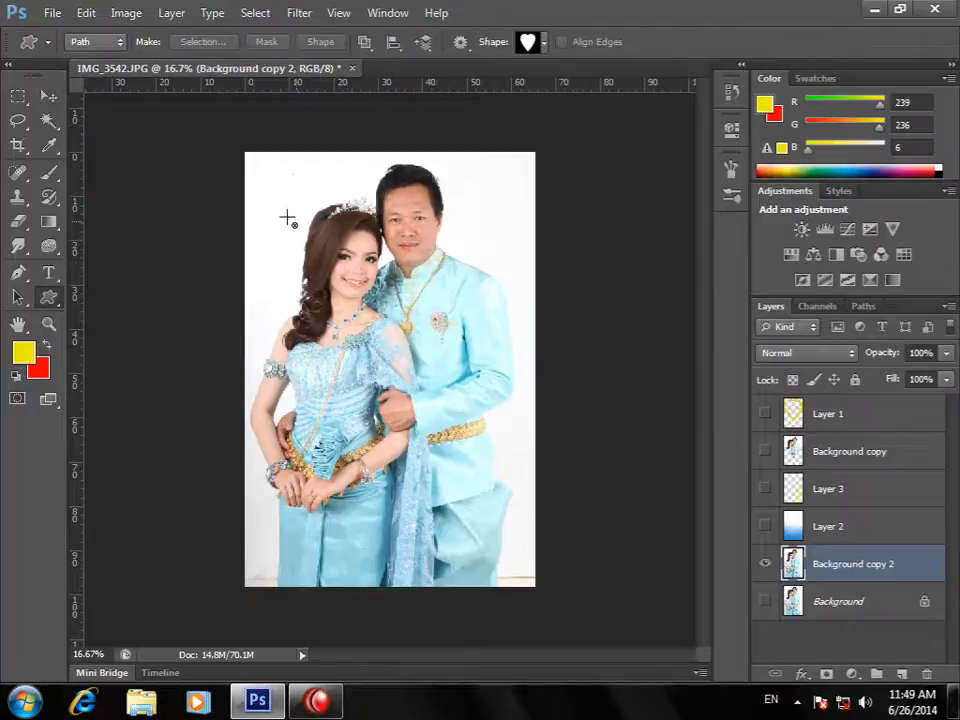
drag(274, 177, 525, 489)
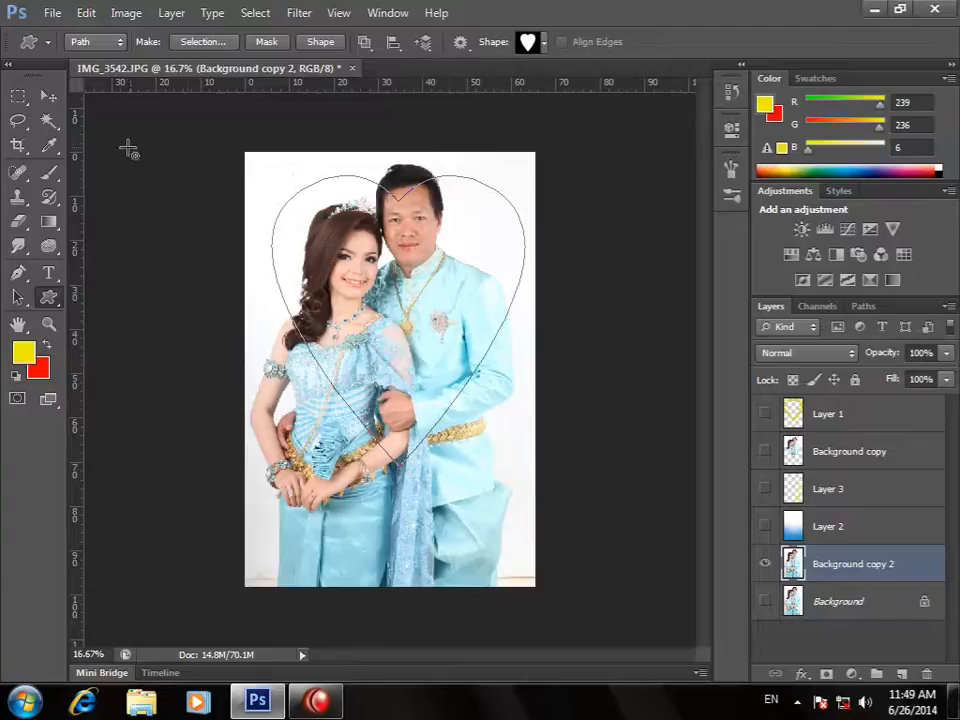
- Activate the Brush tool with its floral tip and reduce the brush size to 400 px for decorating the heart path
click(48, 172)
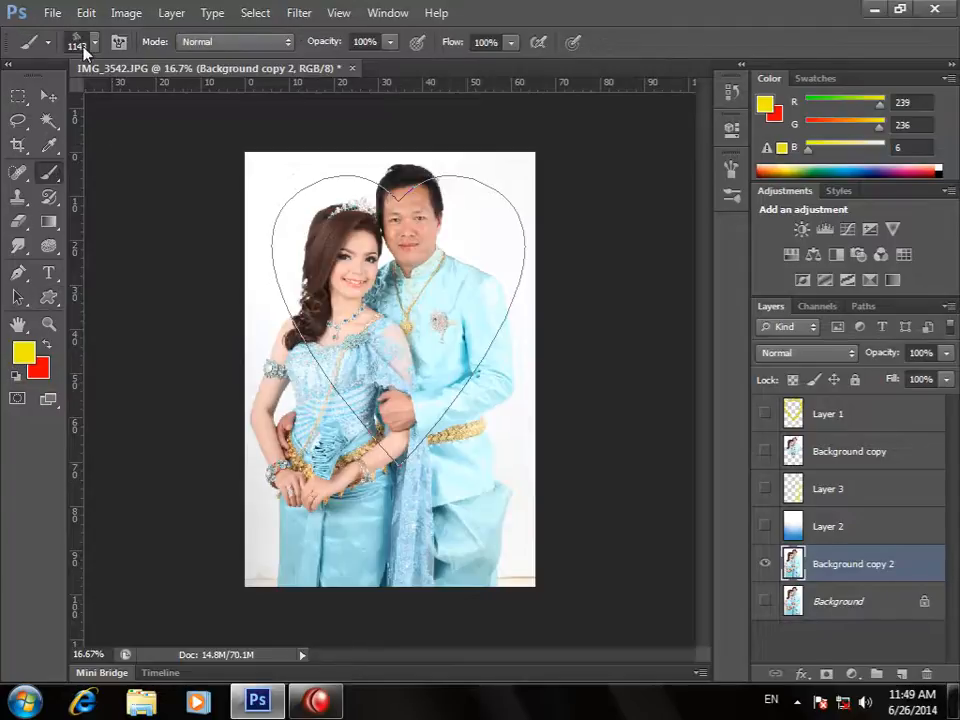
click(96, 44)
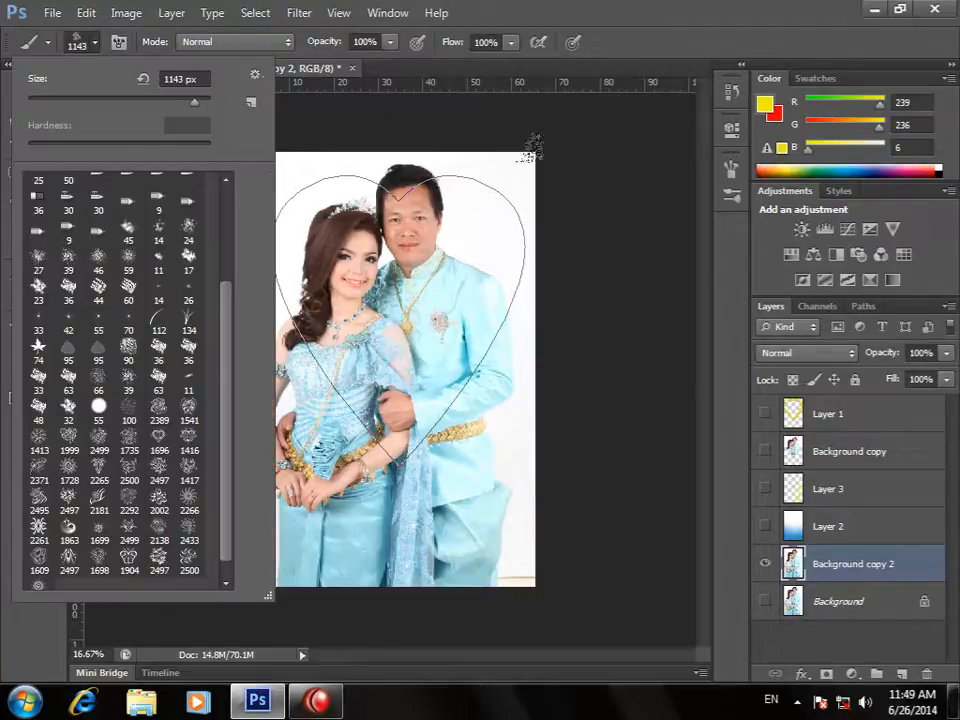
click(509, 197)
key(bracketleft)
key(bracketleft)
key(bracketleft)
key(bracketleft)
key(bracketleft)
click(432, 204)
key(ctrl+z)
key(bracketleft)
key(bracketleft)
click(462, 185)
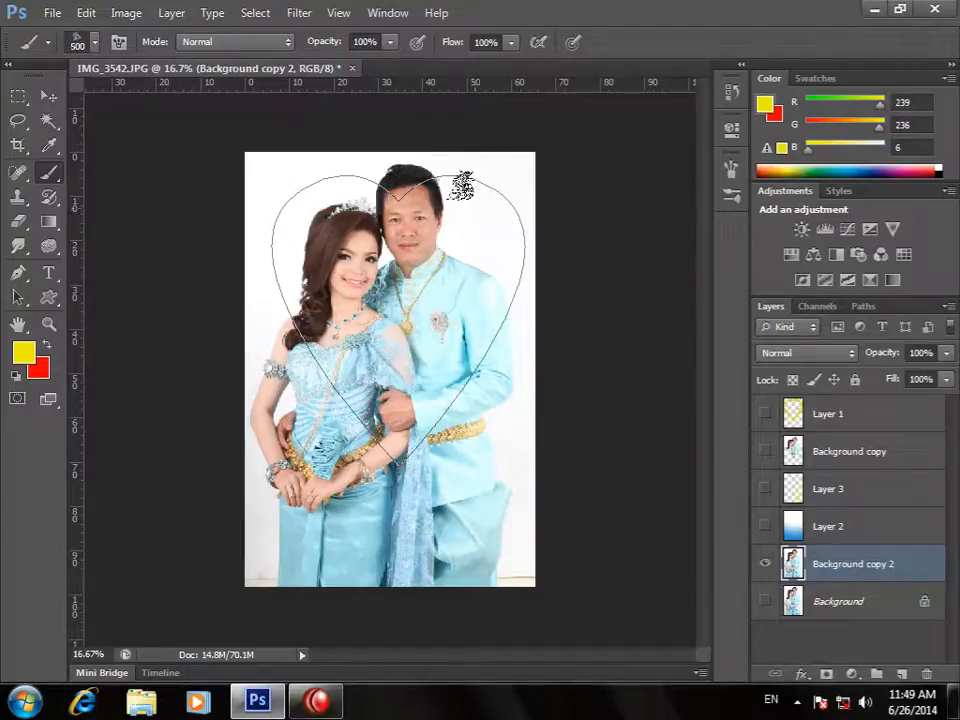
key(bracketleft)
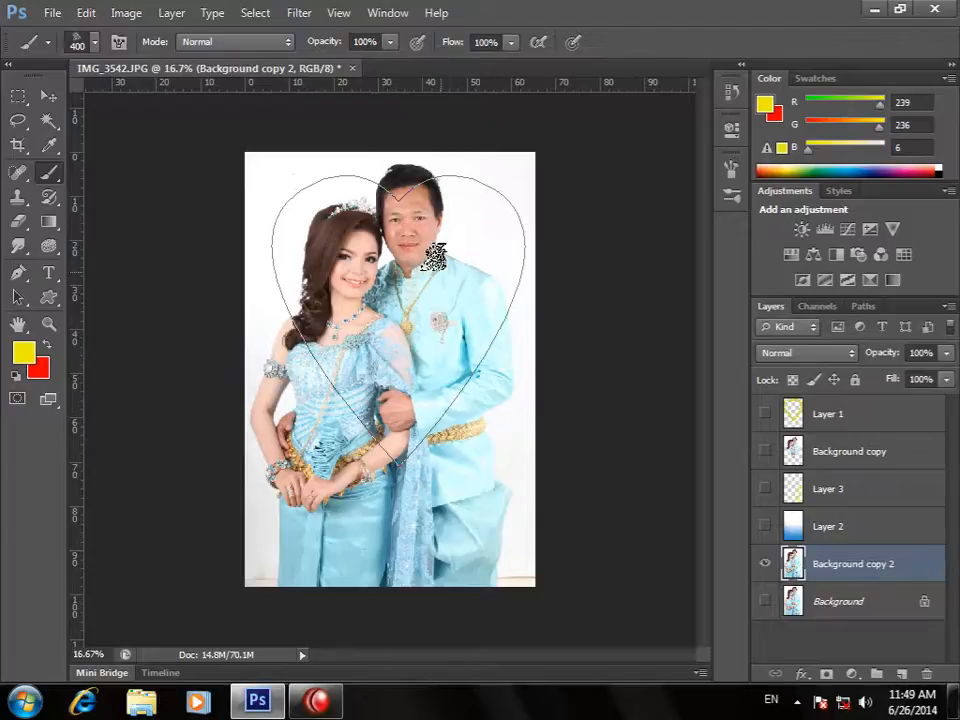
- Set the floral brush tip's spacing to 134%
click(118, 41)
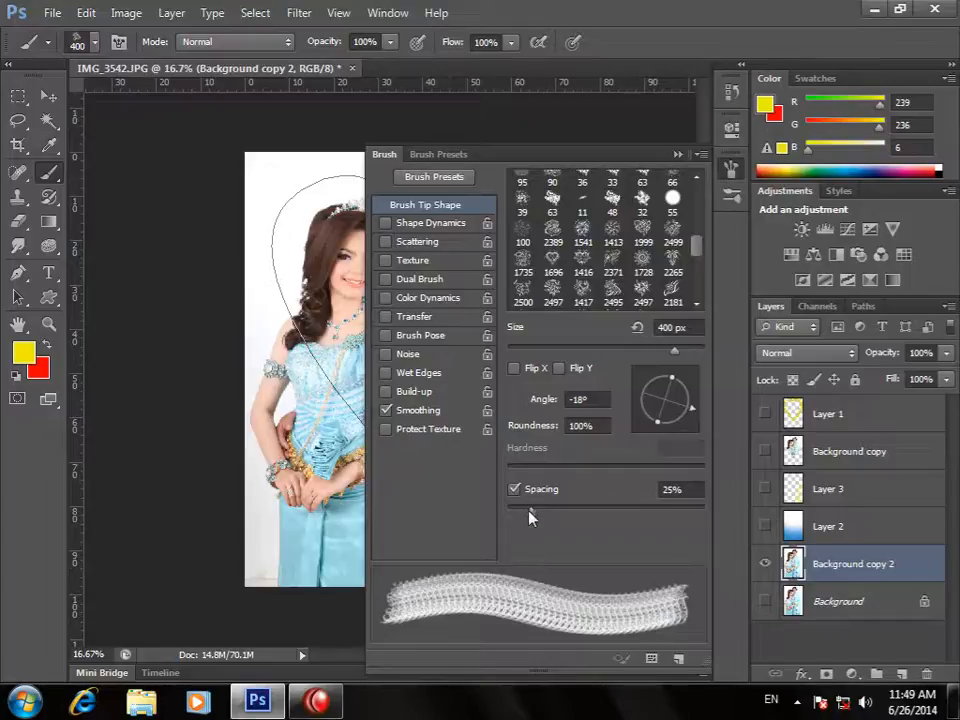
mouse_move(533, 515)
mouse_down()
mouse_move(632, 530)
mouse_move(510, 514)
mouse_move(495, 553)
mouse_up()
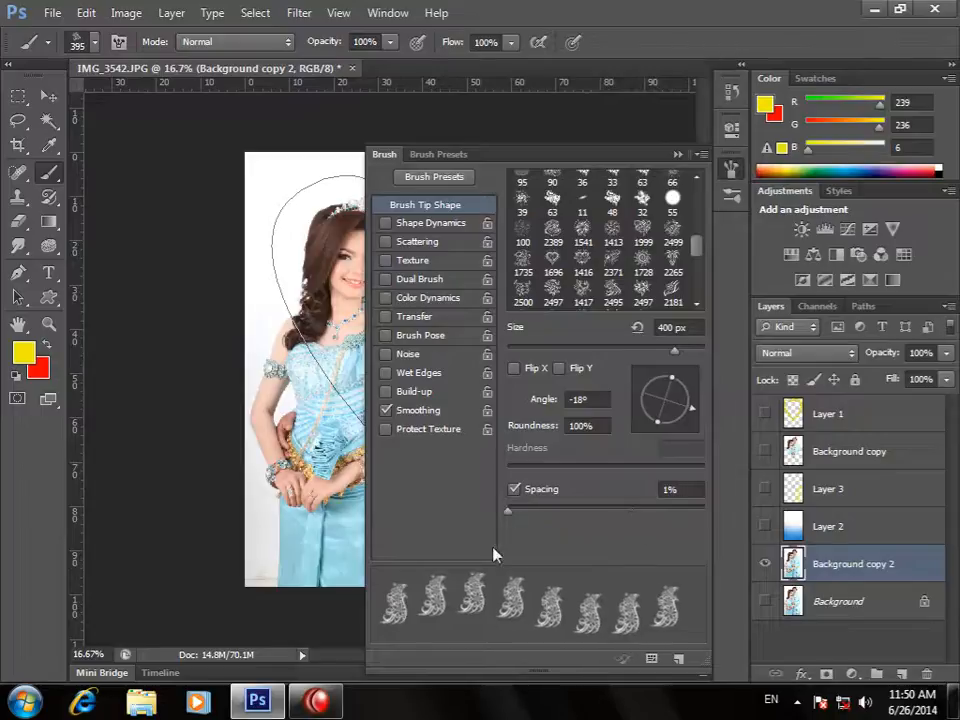
drag(521, 515, 622, 515)
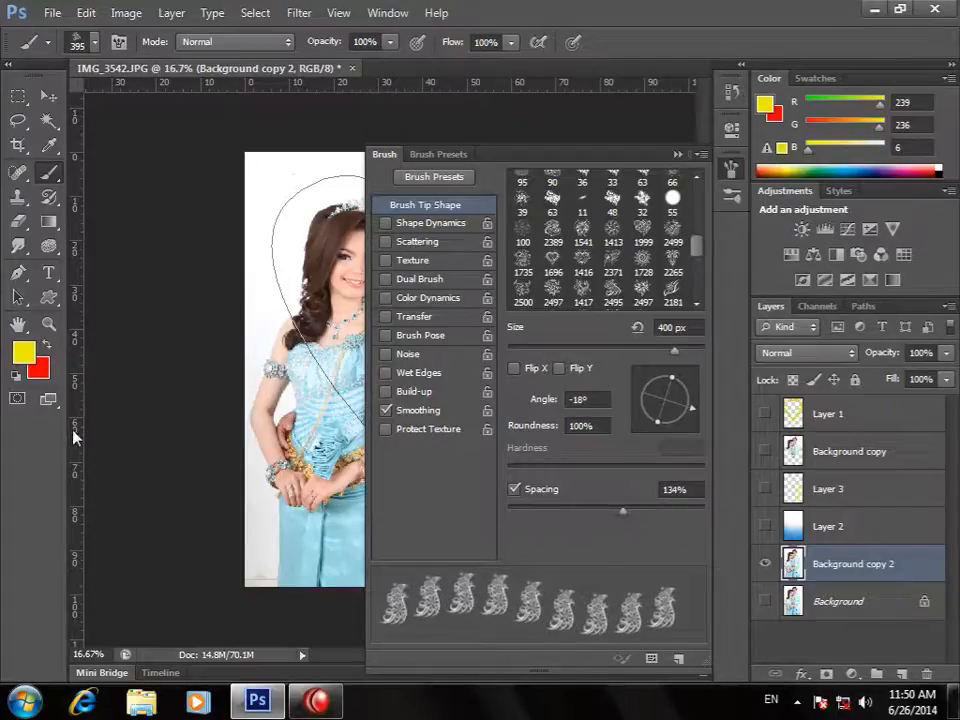
click(678, 155)
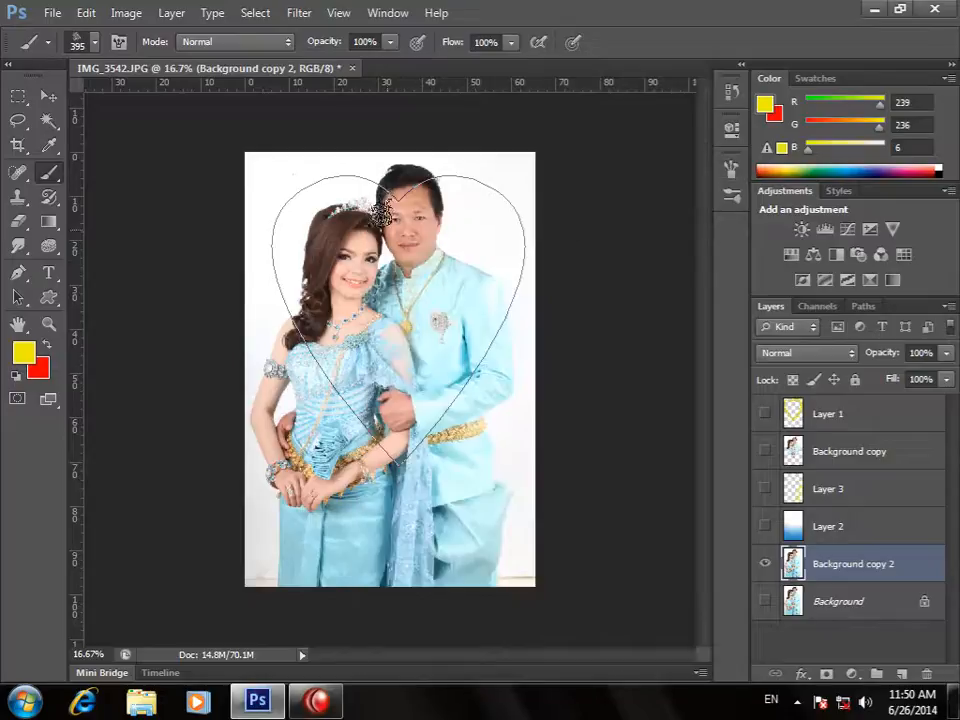
click(45, 181)
click(100, 167)
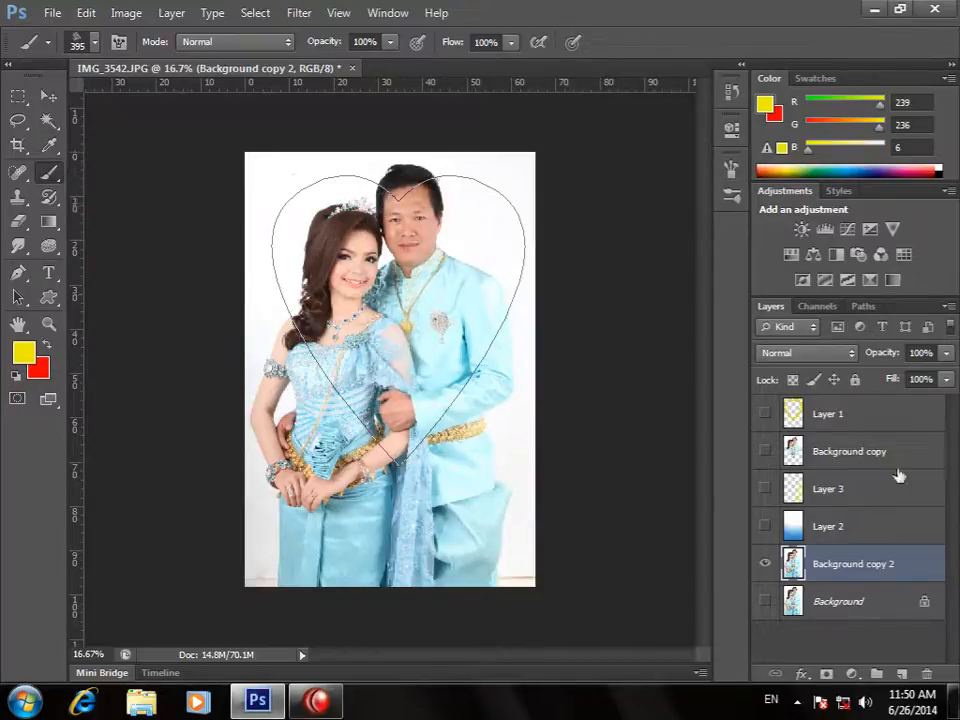
- Create a new layer above Background copy 2 and stroke the heart path with the floral brush in yellow, then again in red
click(903, 675)
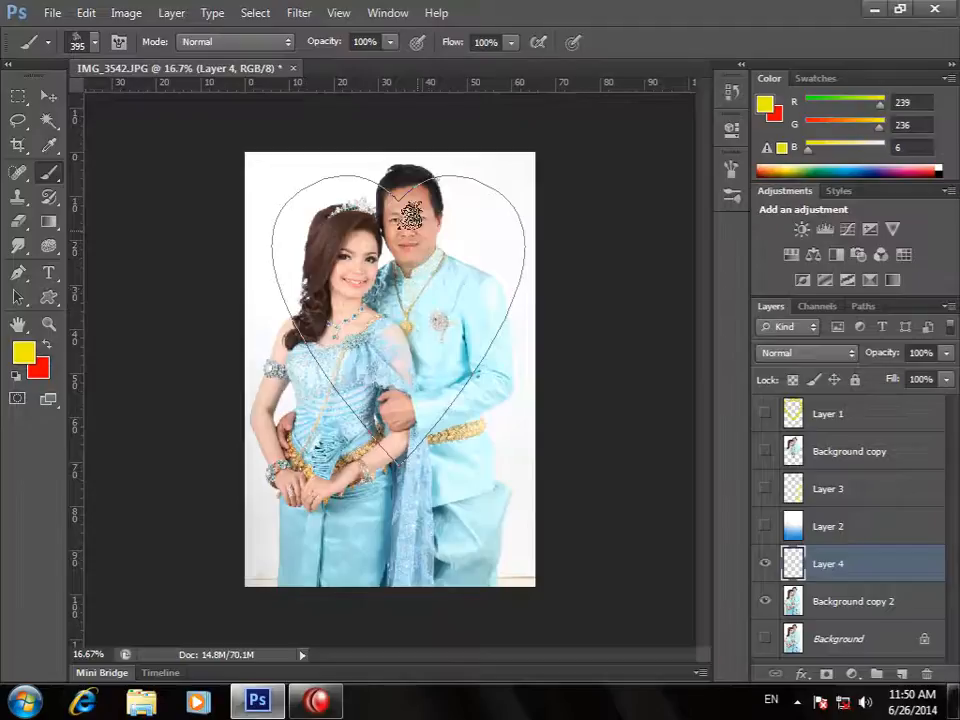
key(Return)
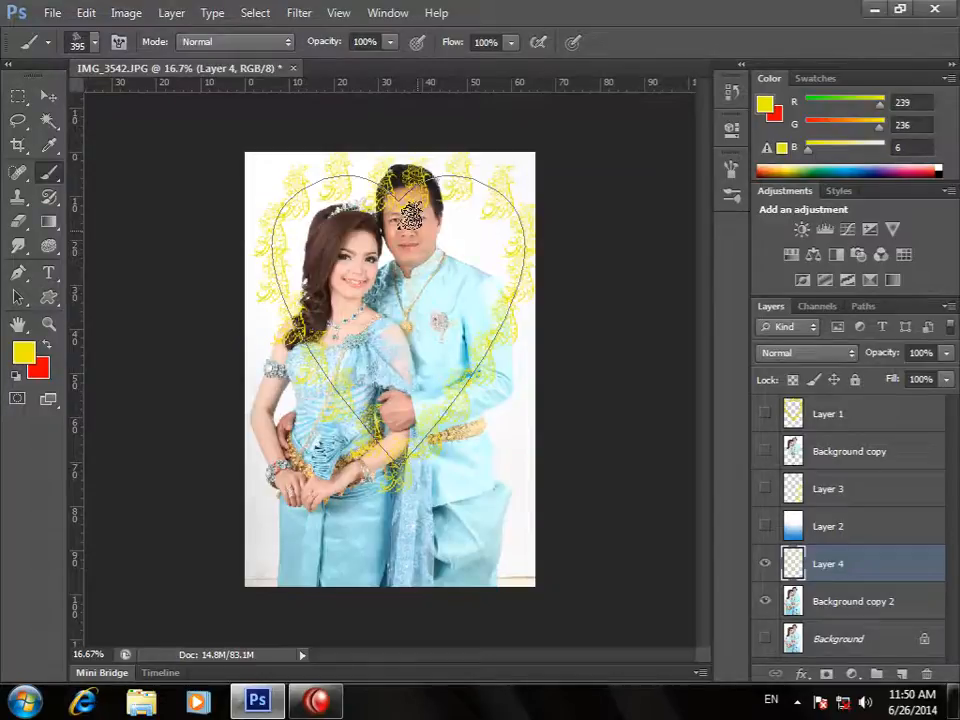
click(47, 345)
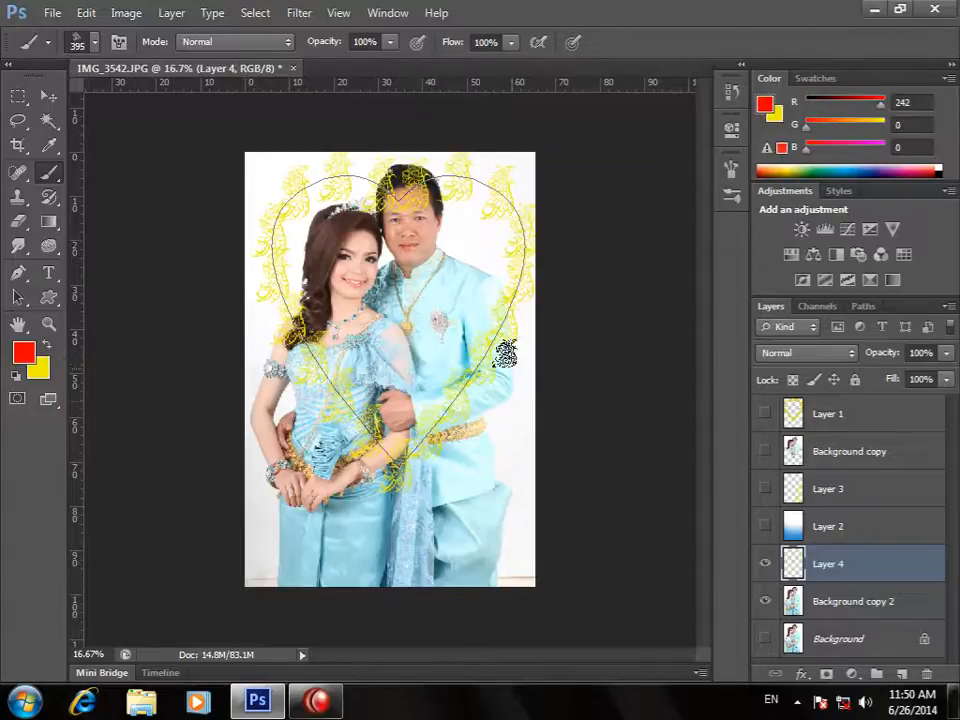
key(Return)
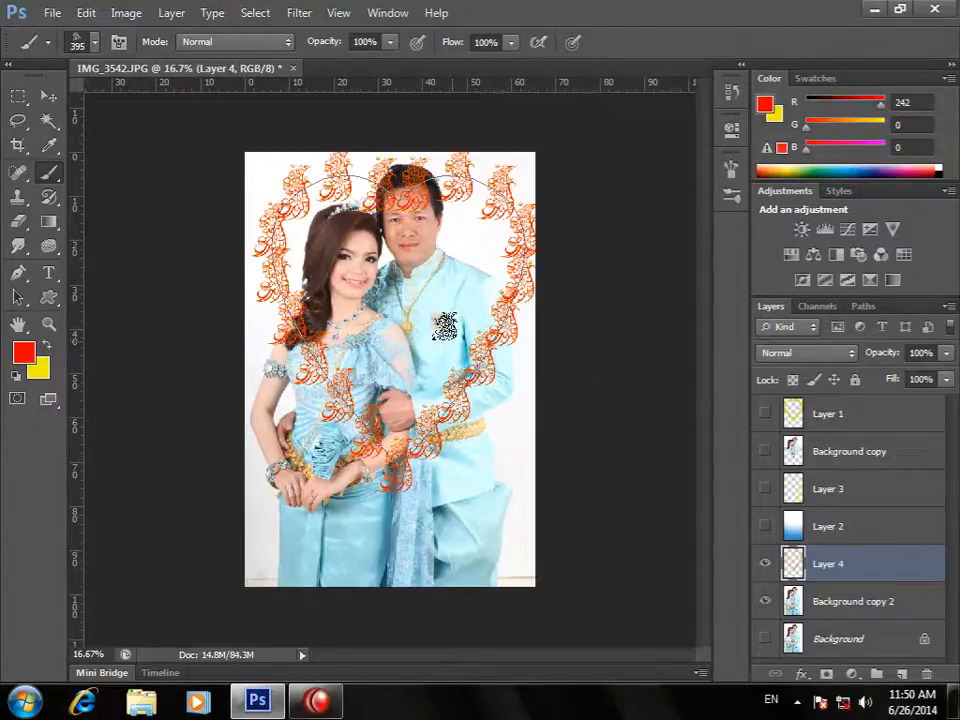
- Undo the yellow and red strokes along the heart path and set the floral brush tip's spacing to 201%
click(56, 97)
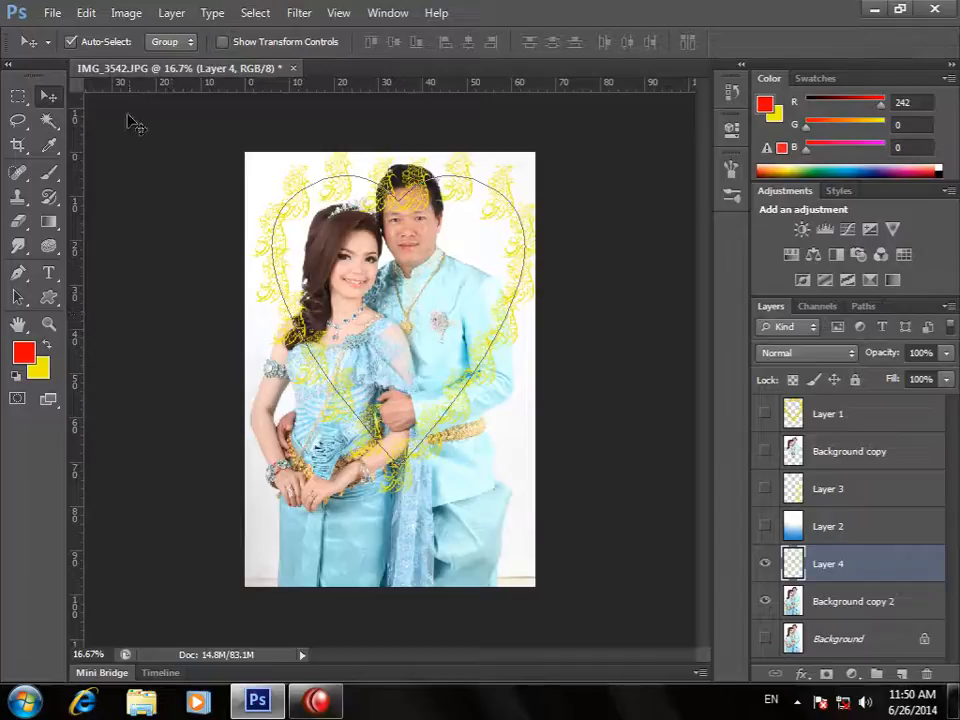
key(ctrl+z)
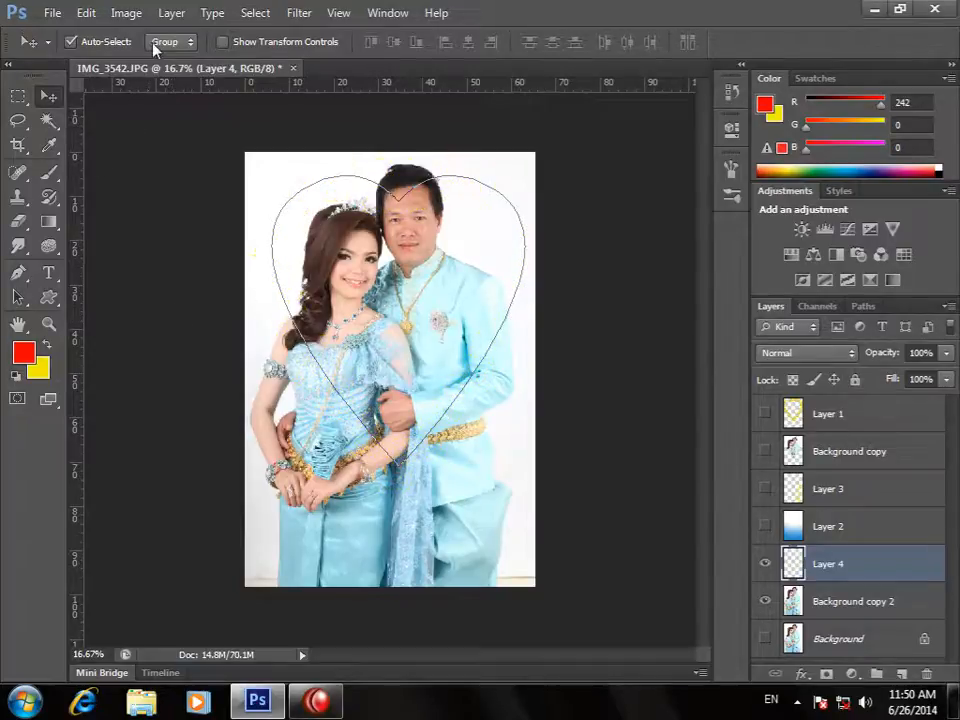
key(b)
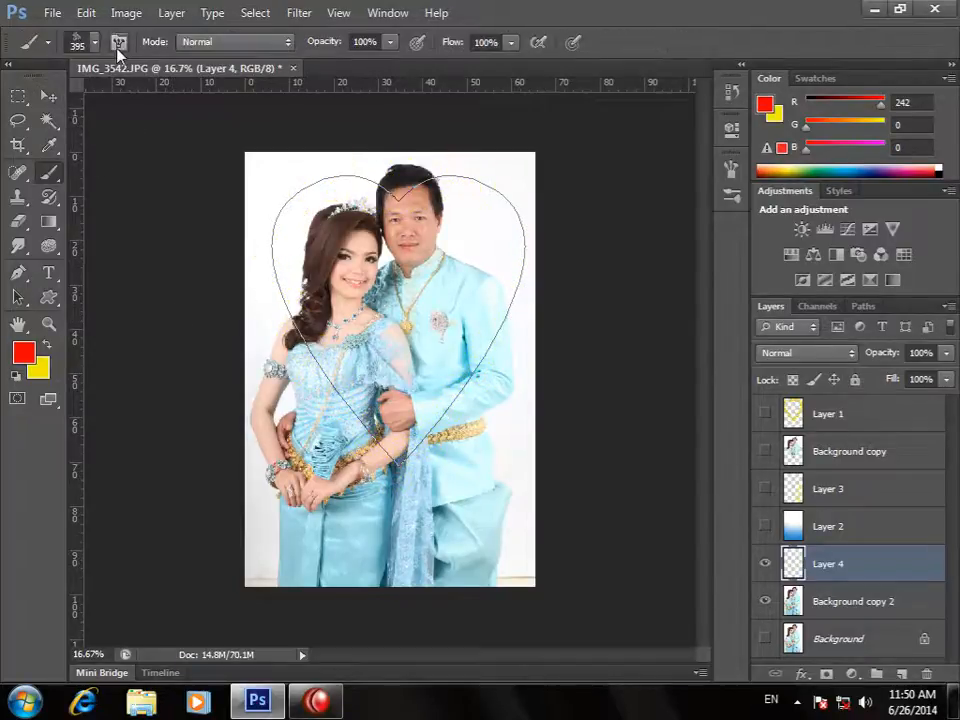
click(118, 44)
drag(632, 510, 656, 510)
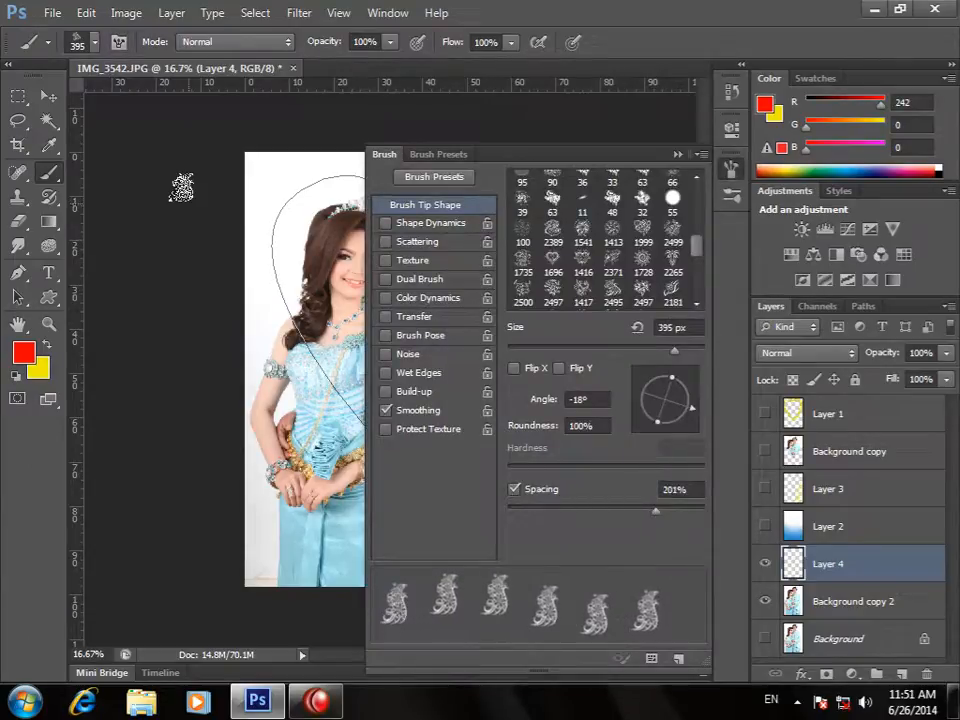
click(677, 156)
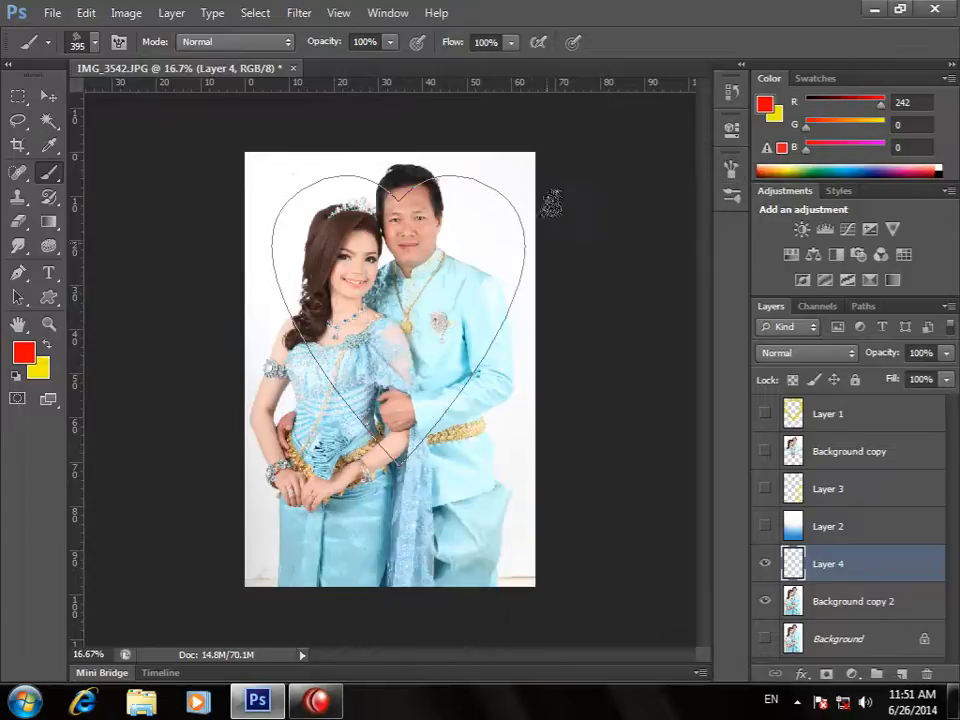
- Stroke the heart path on Layer 4 with the red floral brush and hide the path outline
key(Return)
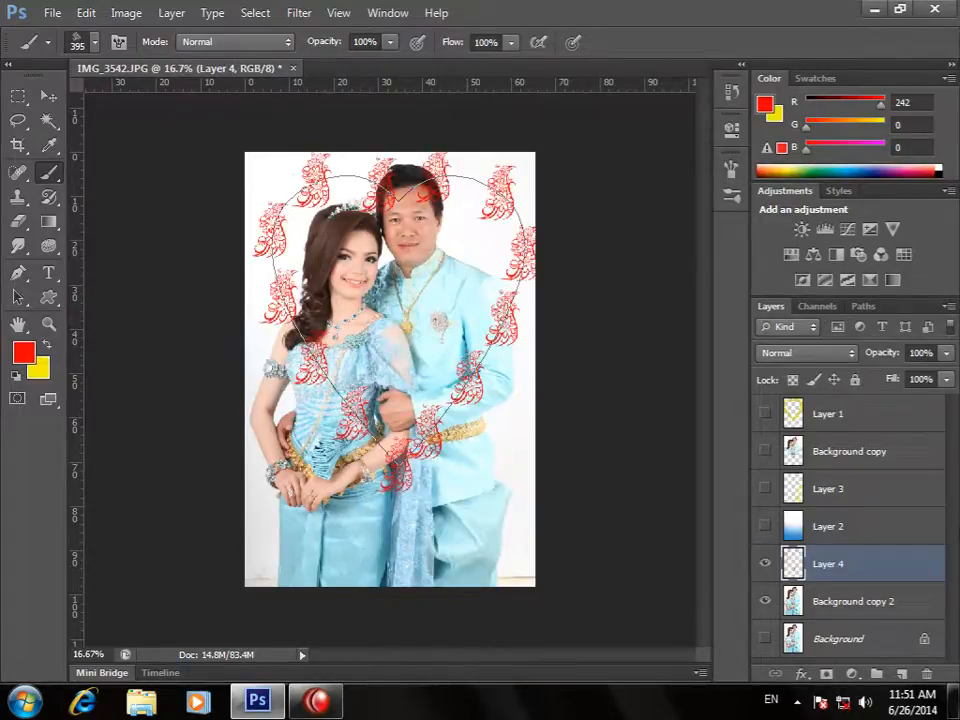
key(ctrl+h)
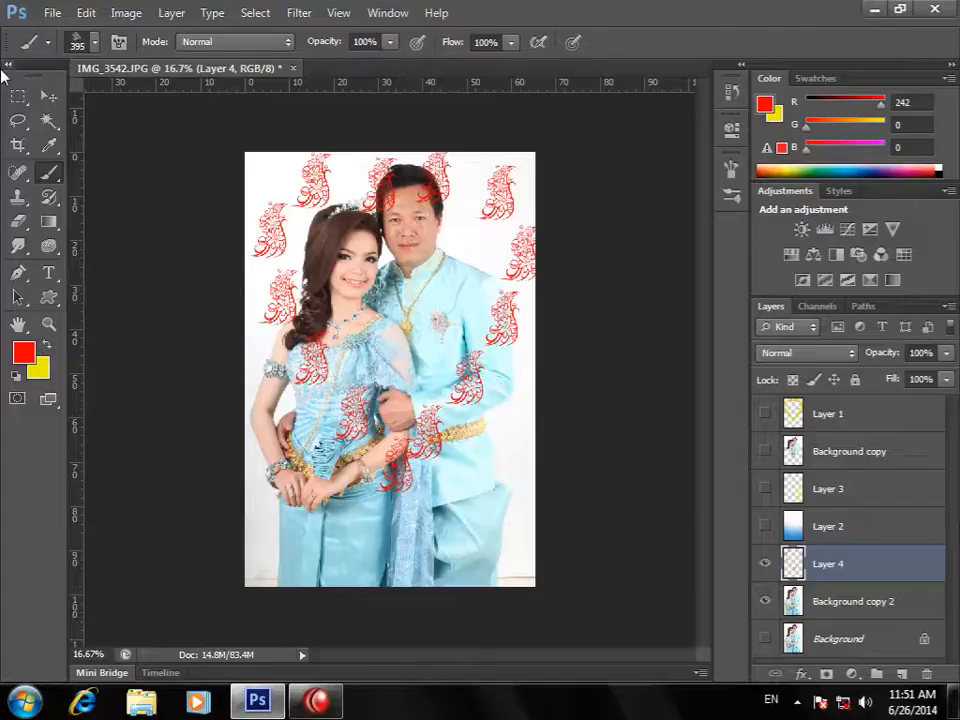
click(48, 95)
mouse_move(311, 238)
mouse_down()
mouse_move(327, 228)
mouse_move(310, 228)
mouse_up()
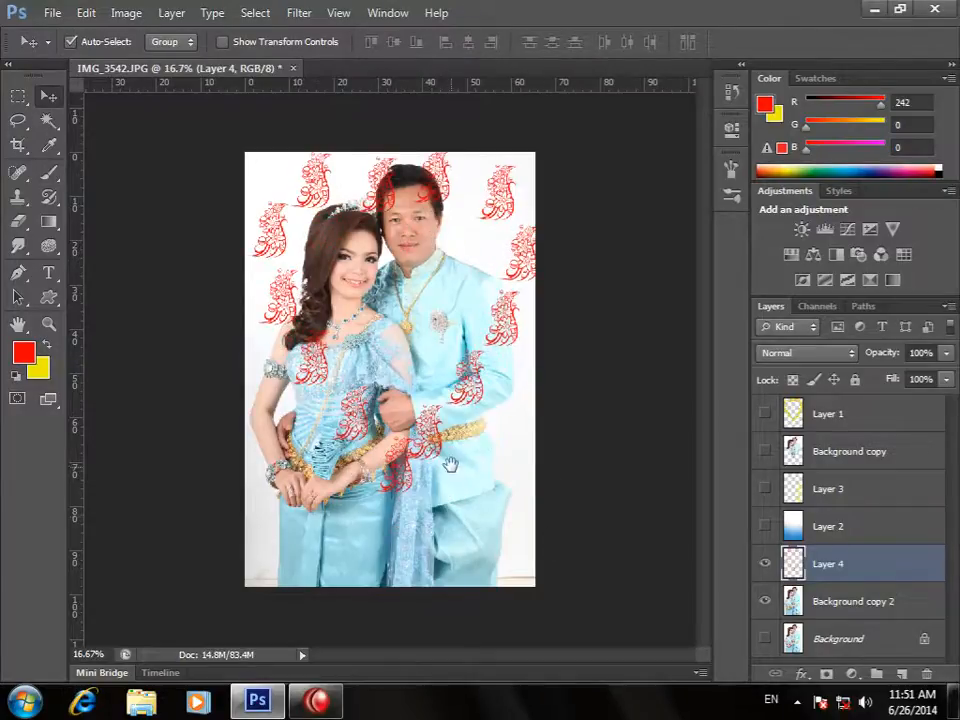
- Draw a closed Pen path around the red floral ornament on the bride's chest and convert it to a selection
scroll(313, 408, up, 2)
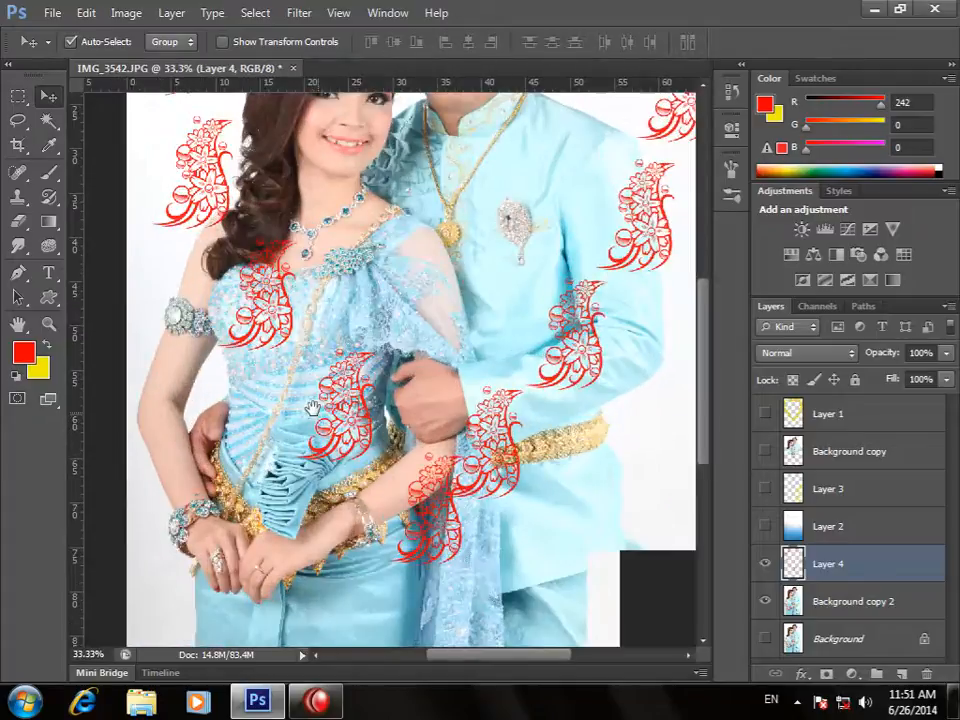
scroll(313, 408, up, 3)
scroll(279, 415, up, 1)
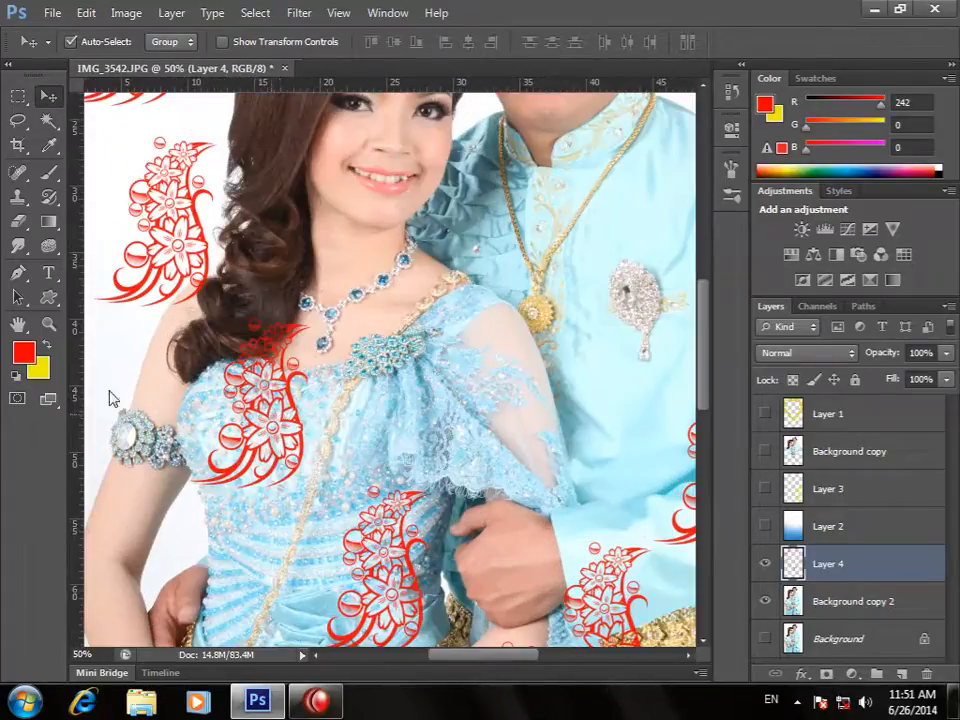
click(18, 120)
click(18, 297)
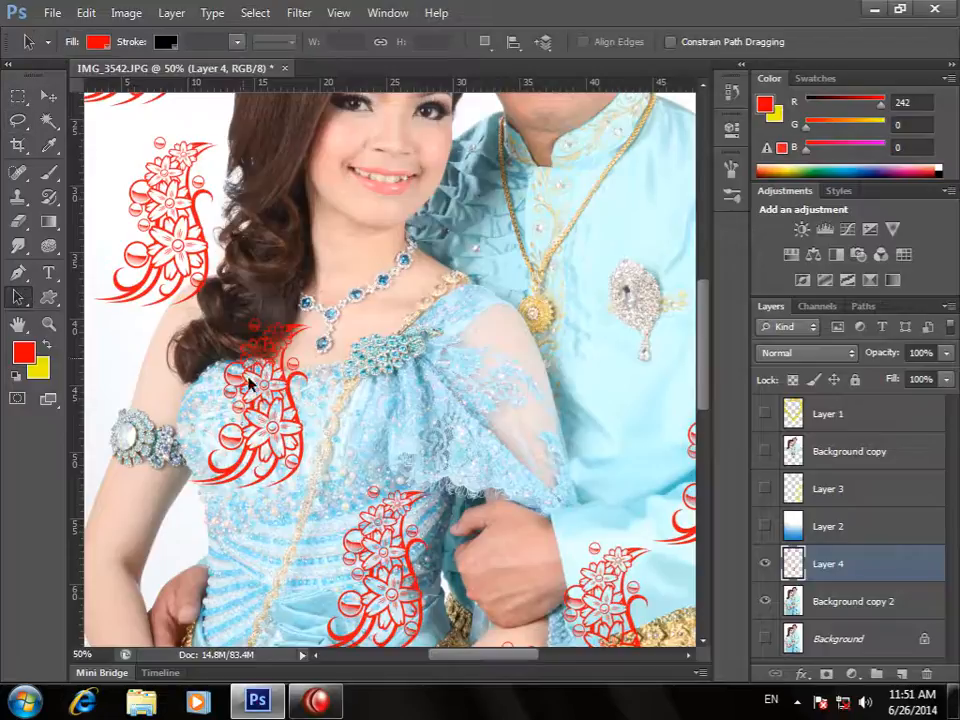
click(18, 272)
click(172, 378)
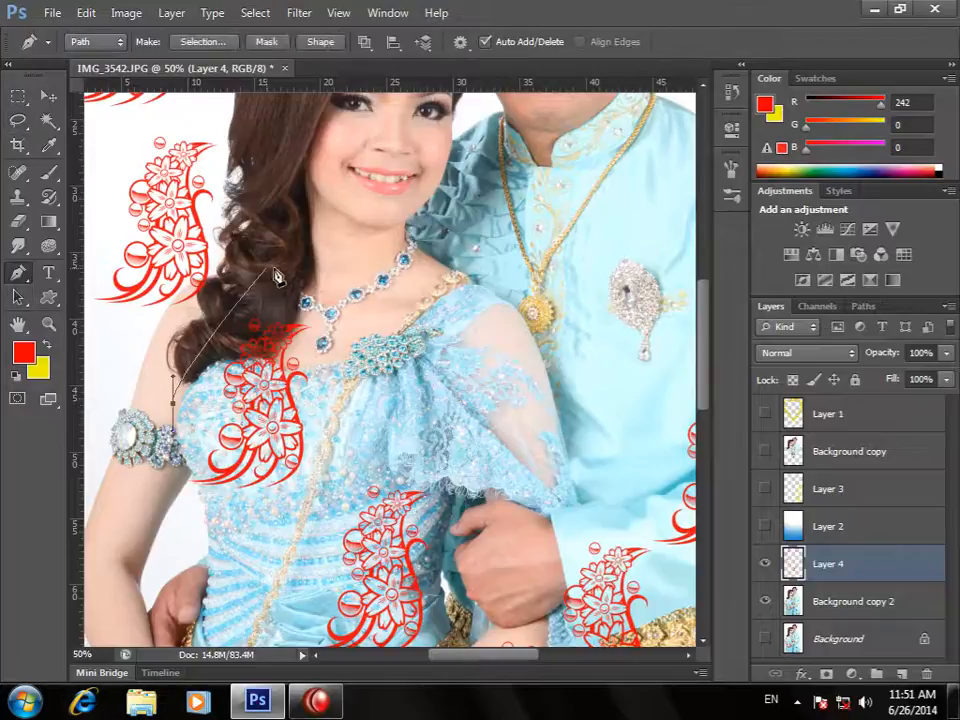
drag(300, 288, 401, 390)
drag(205, 550, 175, 528)
click(171, 407)
key(ctrl+Return)
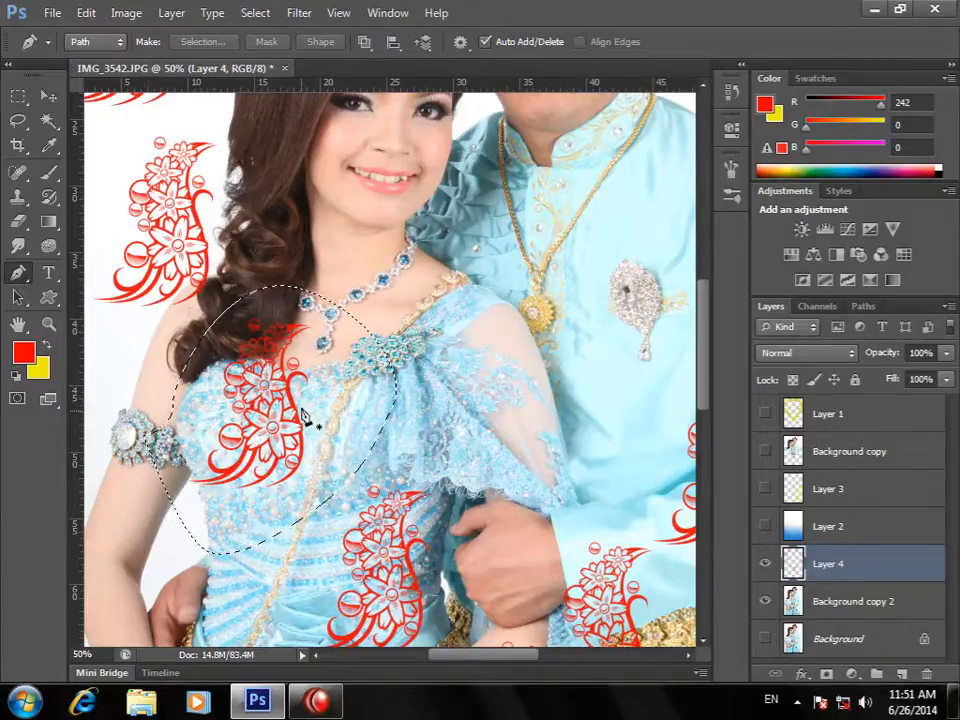
- Cut the selected chest ornament from Layer 4 onto its own new layer and select that layer
click(172, 14)
mouse_move(200, 34)
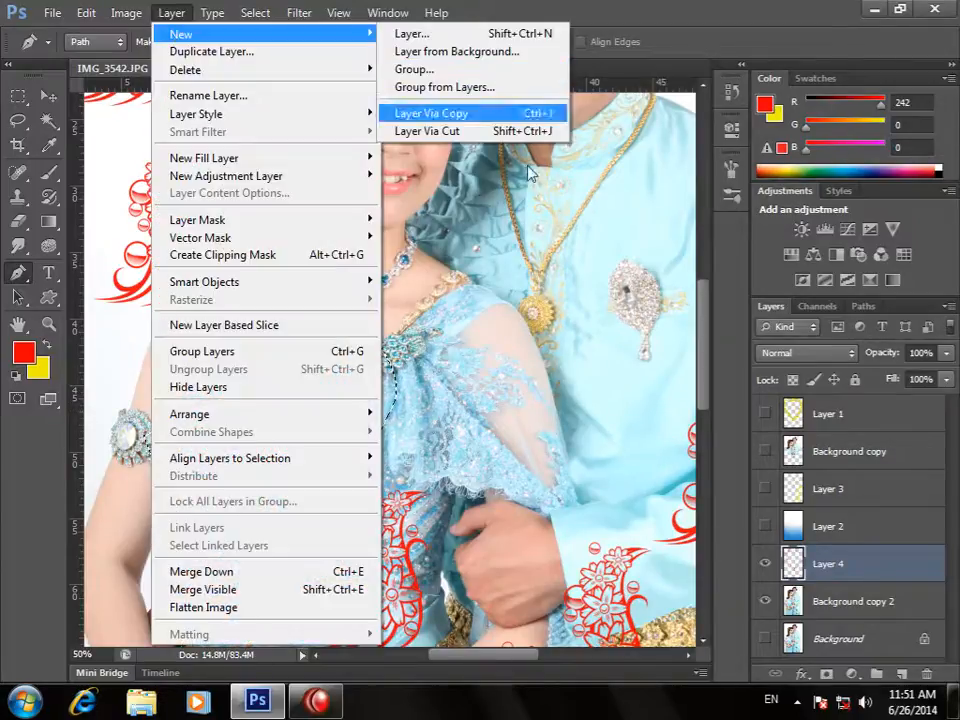
click(478, 138)
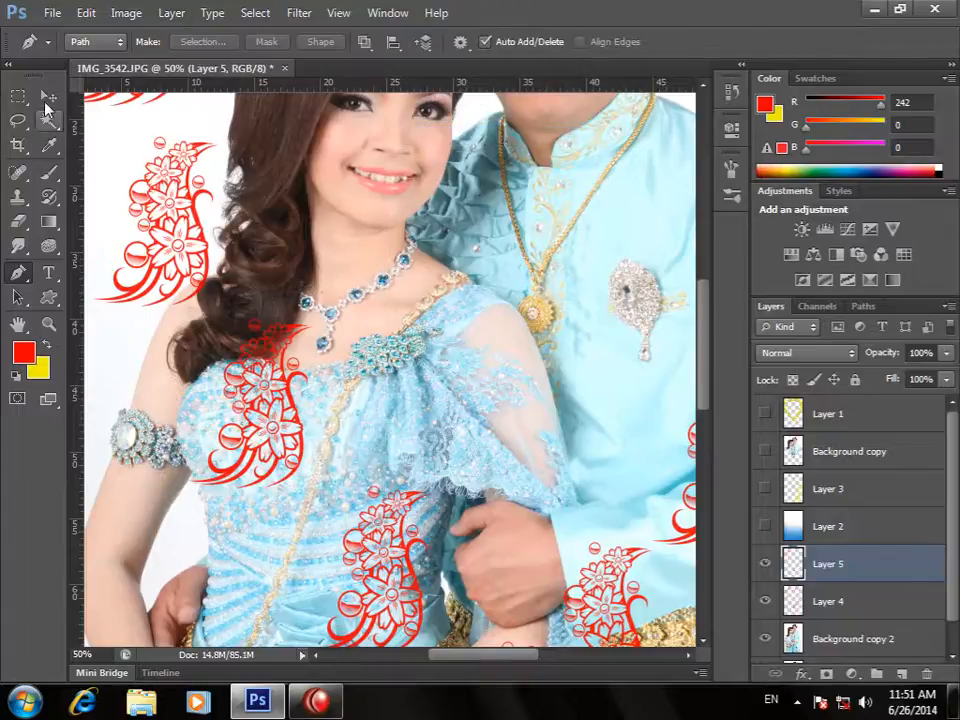
click(48, 96)
click(660, 500)
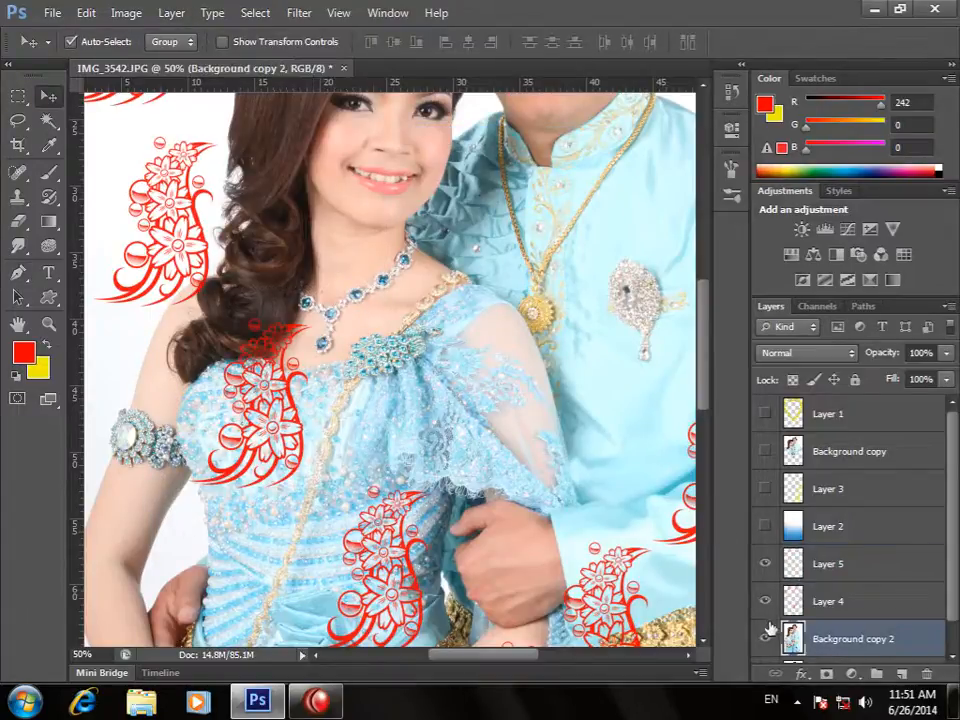
click(294, 396)
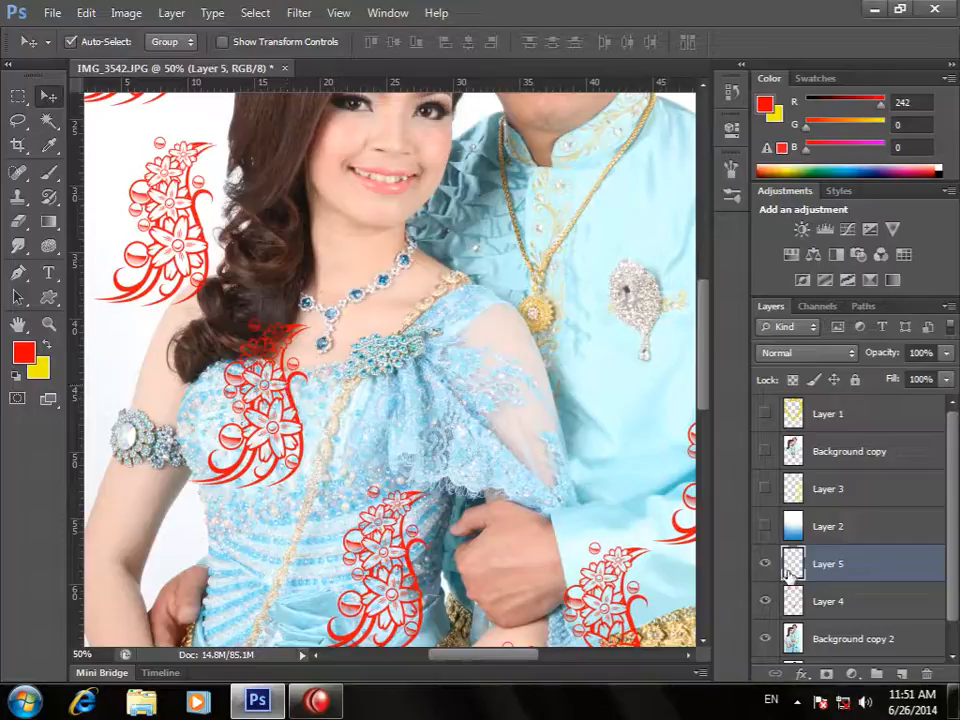
- Apply a Color Overlay in blue #1f8aed at 100% opacity to the separated ornament on Layer 5
click(802, 675)
click(826, 579)
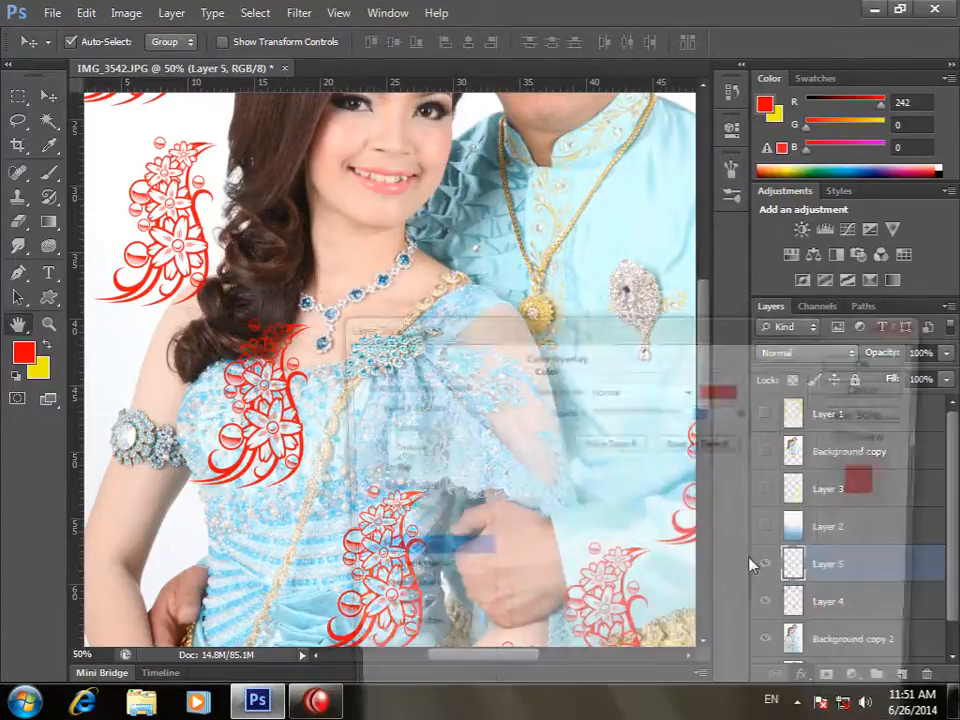
click(722, 389)
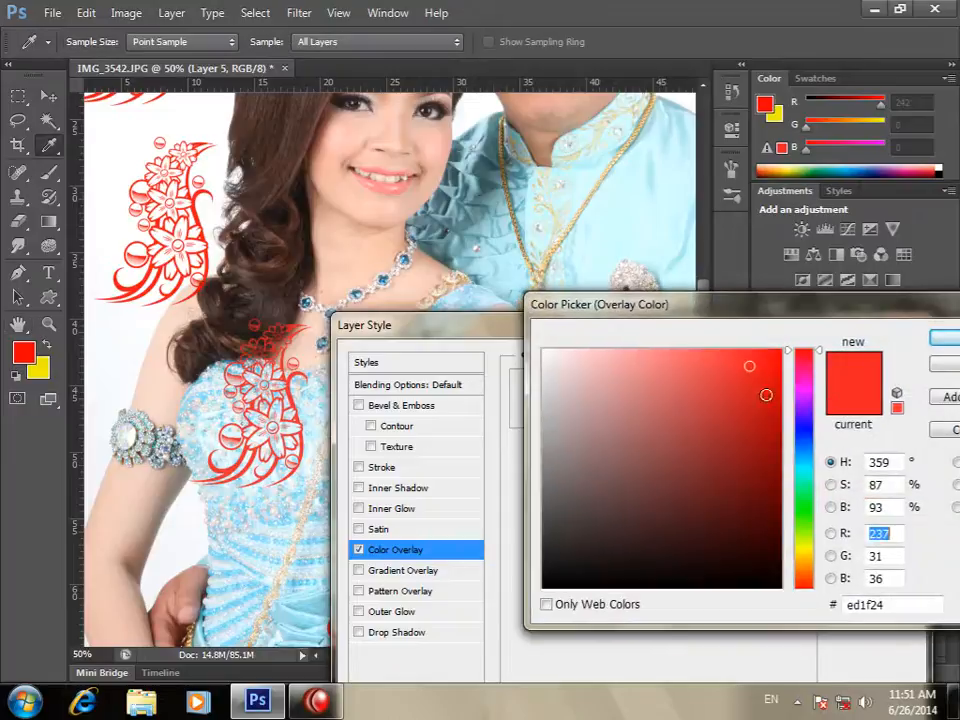
drag(812, 470, 804, 522)
click(804, 450)
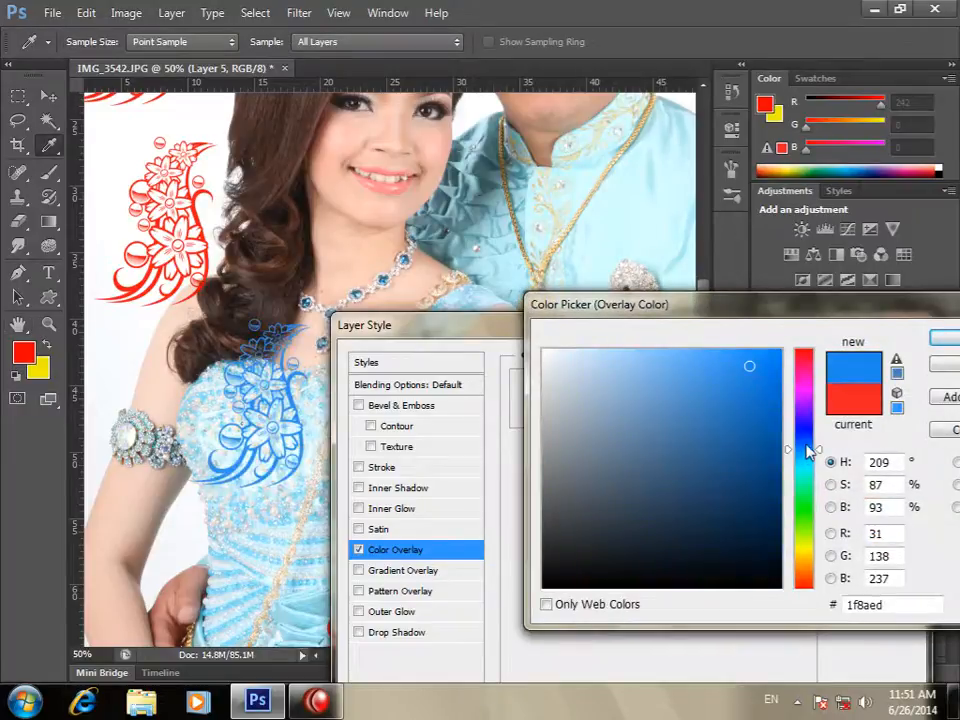
key(Return)
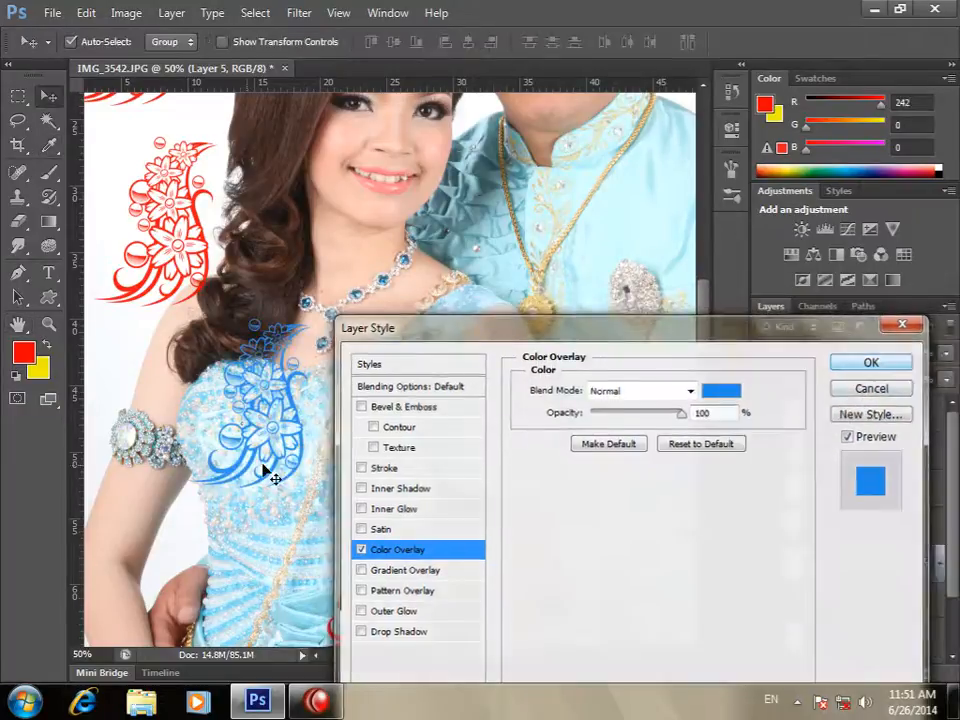
key(Return)
alt+click(393, 424)
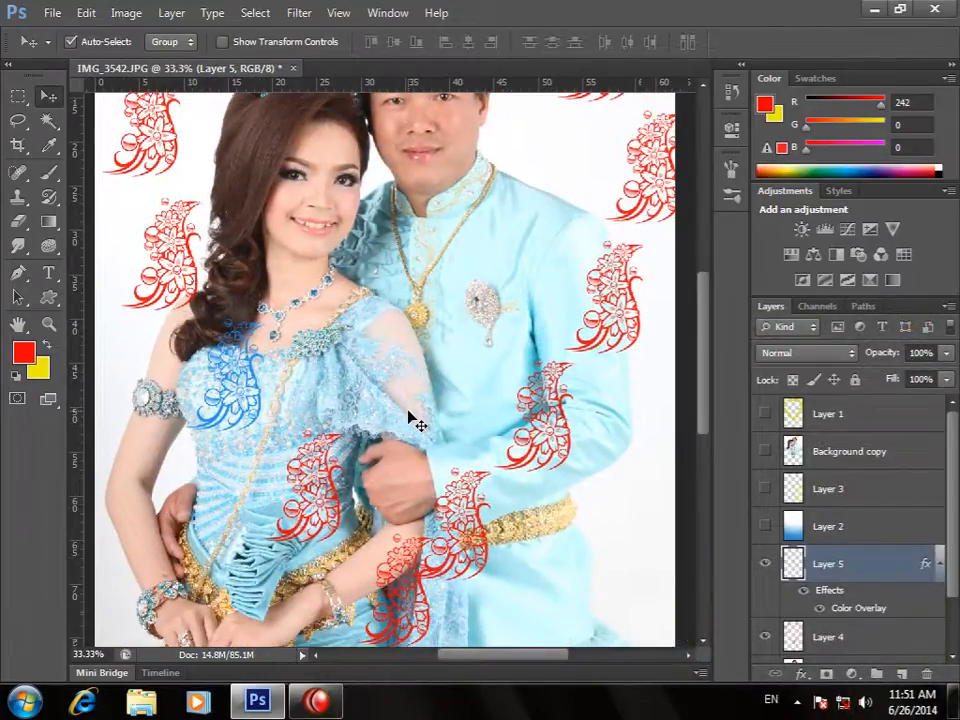
- Select Layer 4 and toggle its visibility to check which floral ornaments it holds
alt+click(319, 385)
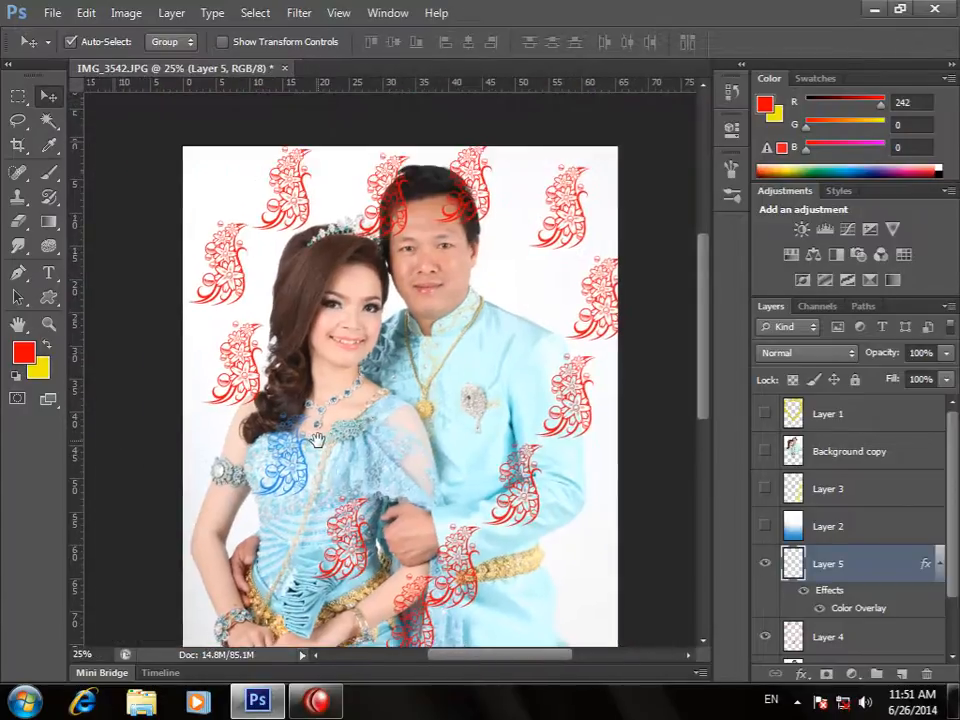
click(815, 630)
click(770, 636)
click(770, 636)
click(770, 636)
click(768, 636)
click(770, 636)
click(770, 636)
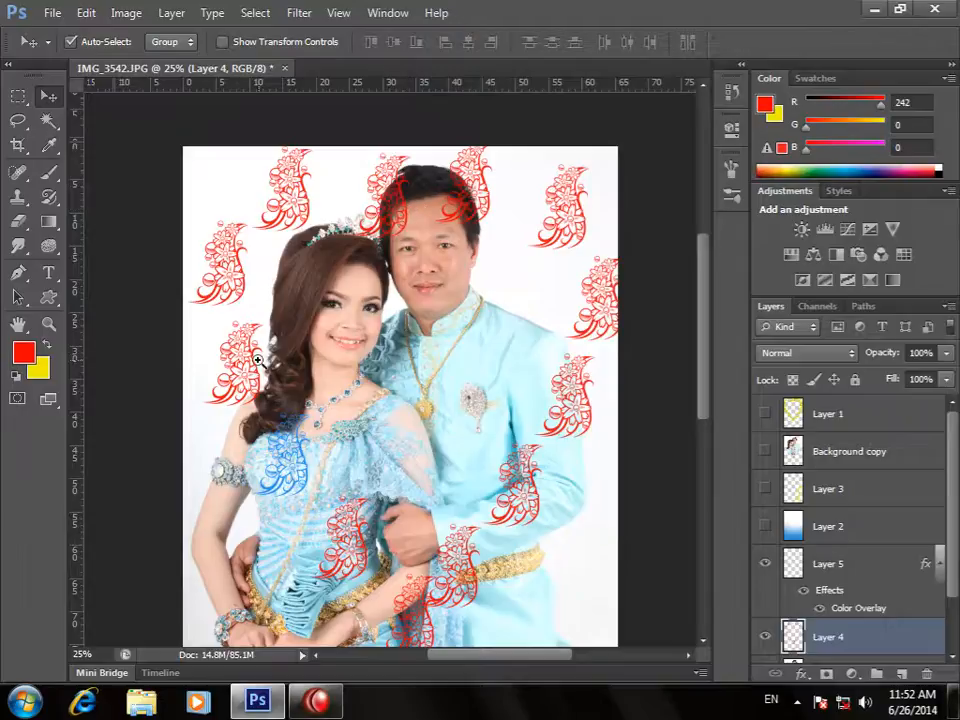
- Draw a closed Pen path around the upper red floral ornament beside the bride's head and convert it to a selection
scroll(214, 270, up, 1)
drag(229, 289, 386, 320)
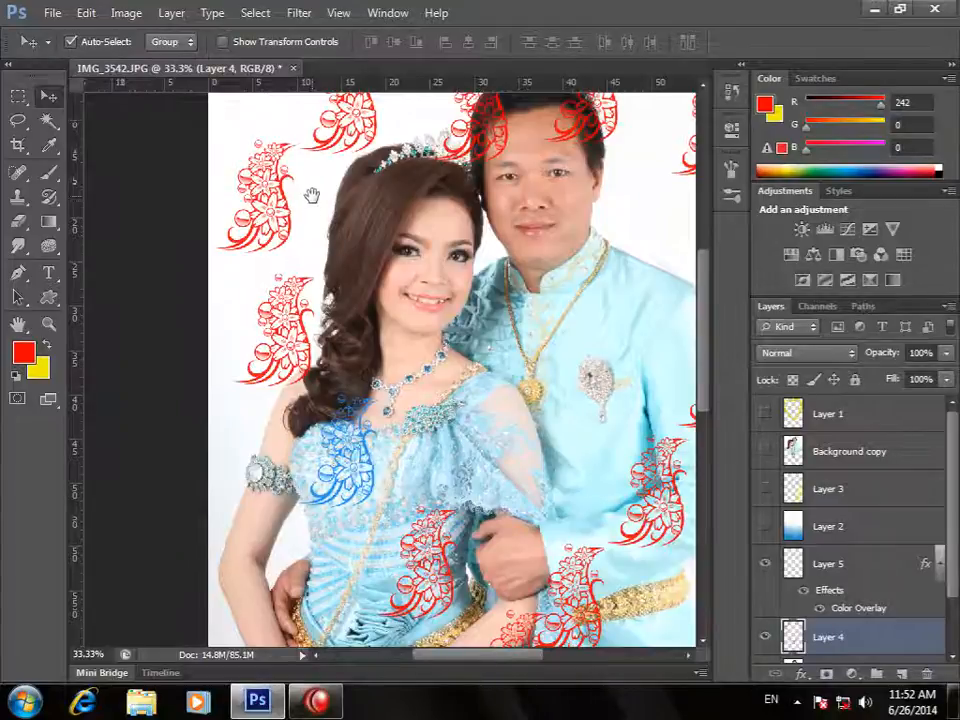
drag(311, 195, 294, 296)
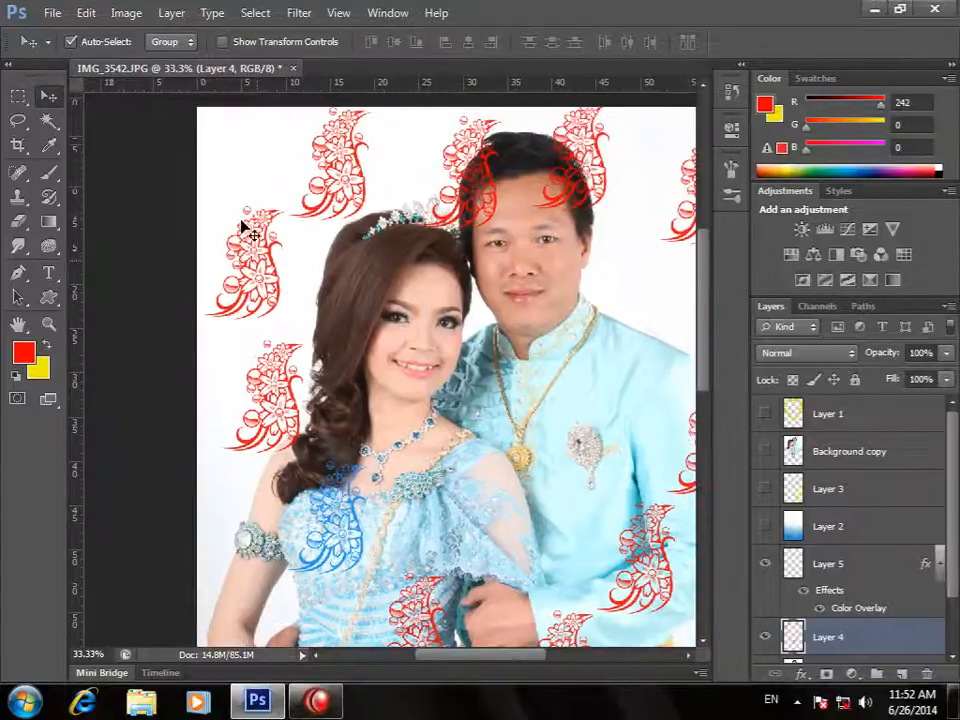
scroll(252, 236, up, 1)
key(p)
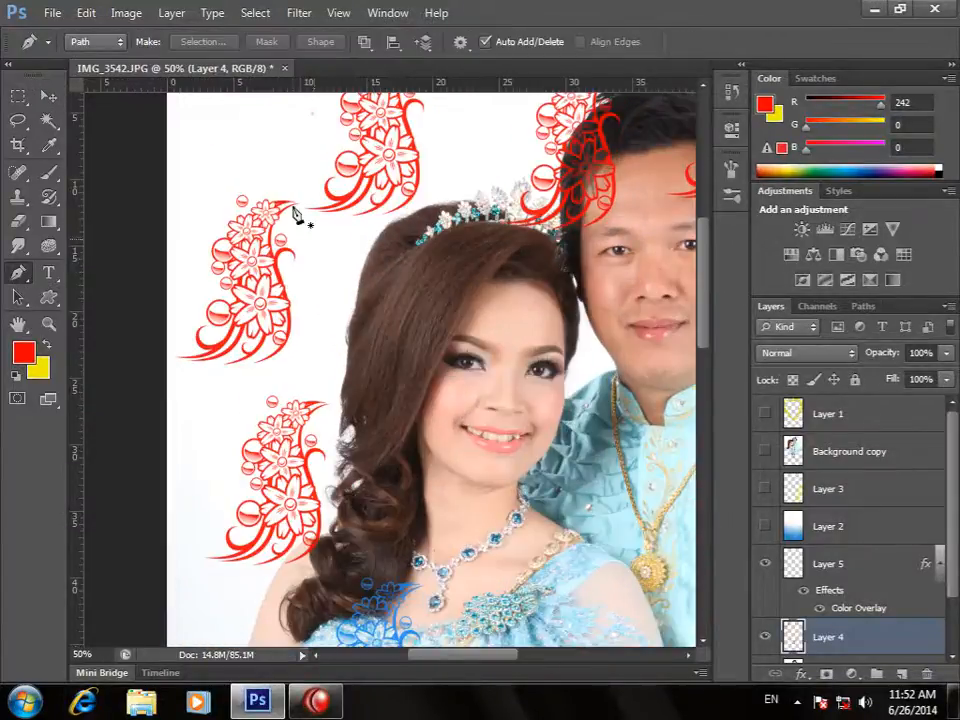
drag(301, 210, 302, 243)
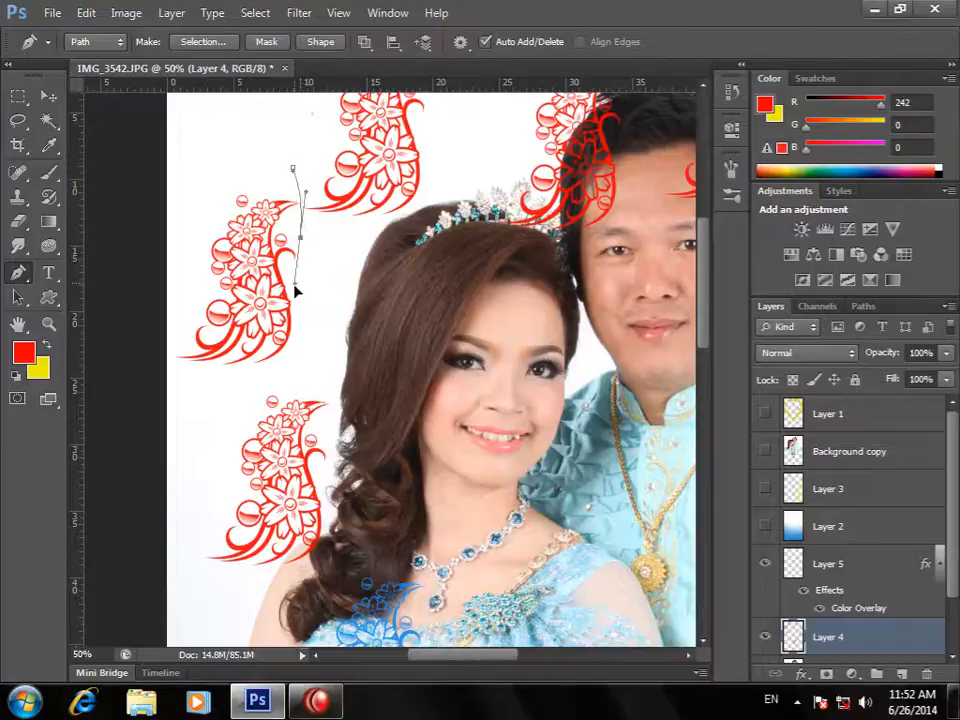
drag(308, 381, 251, 407)
drag(190, 384, 150, 304)
click(293, 167)
key(ctrl+Return)
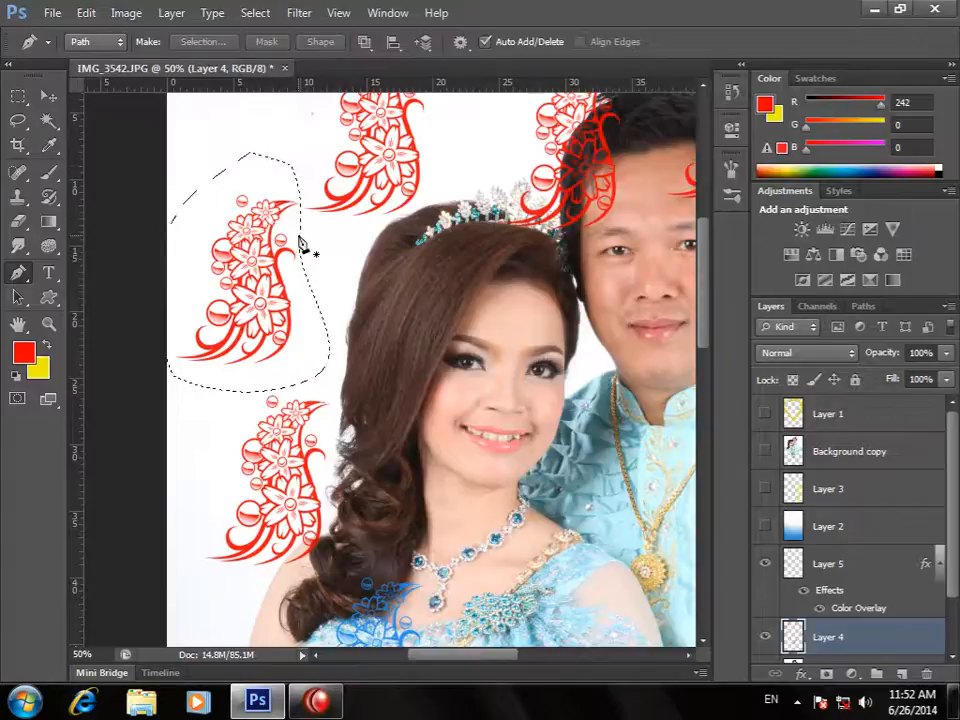
- Copy the selected ornament from Layer 4 onto its own new layer and toggle that layer's visibility to check it
key(ctrl+j)
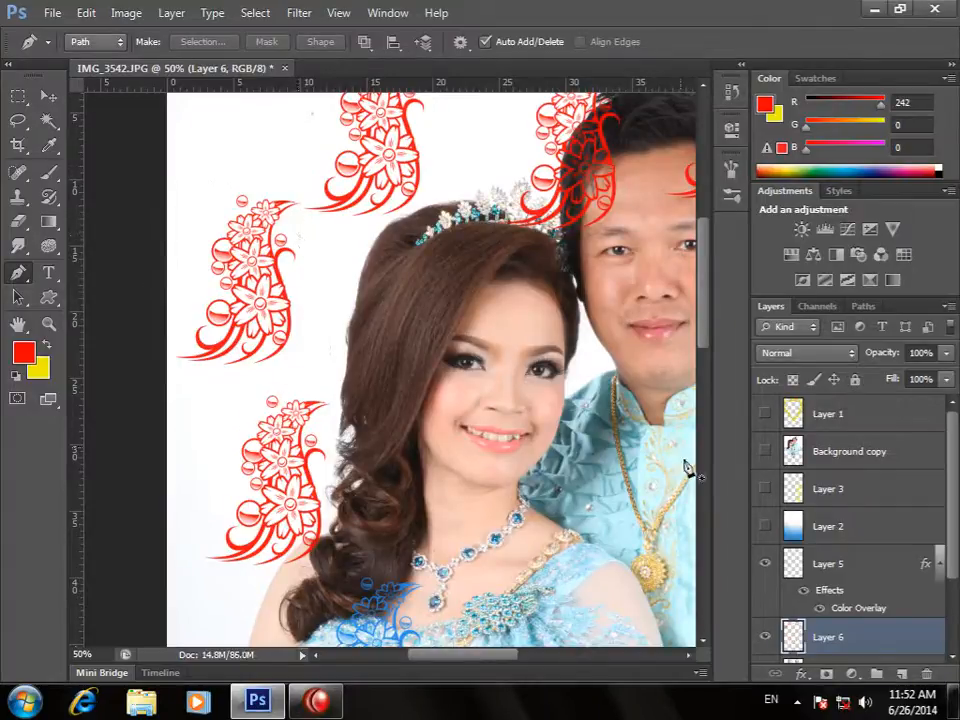
click(764, 637)
click(764, 637)
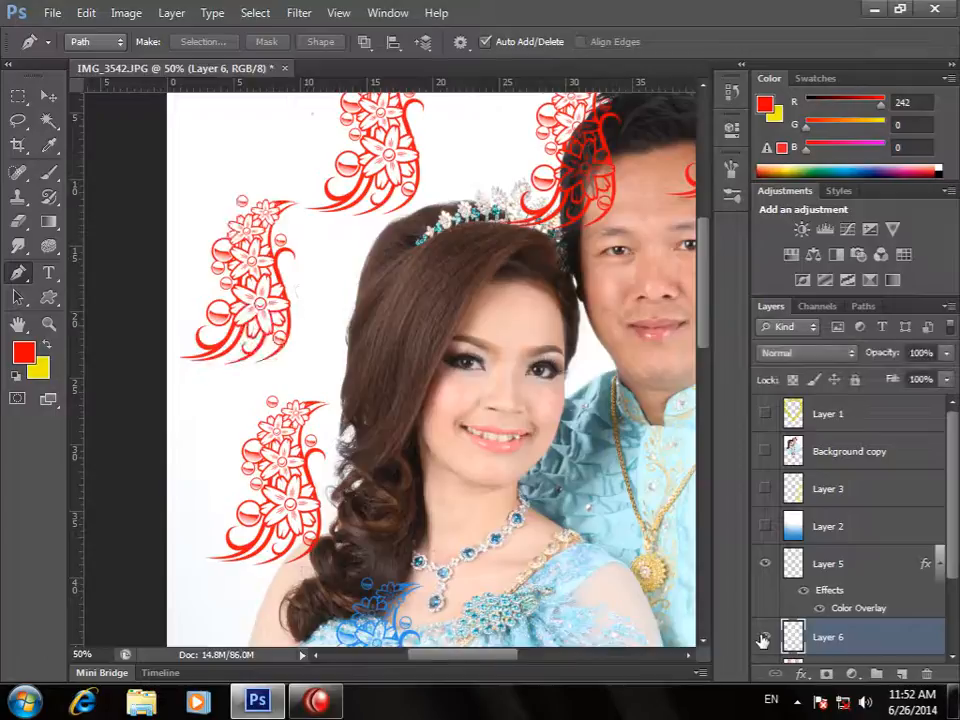
- Apply a Color Overlay in green #55ed1f at 100% opacity to the ornament on Layer 6
click(801, 674)
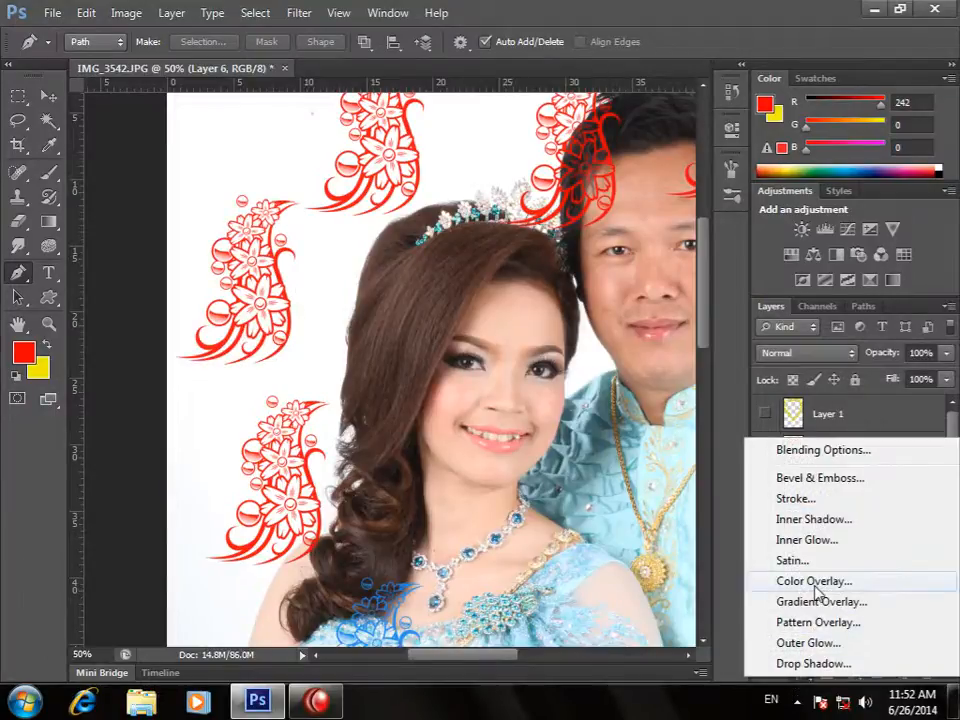
click(814, 584)
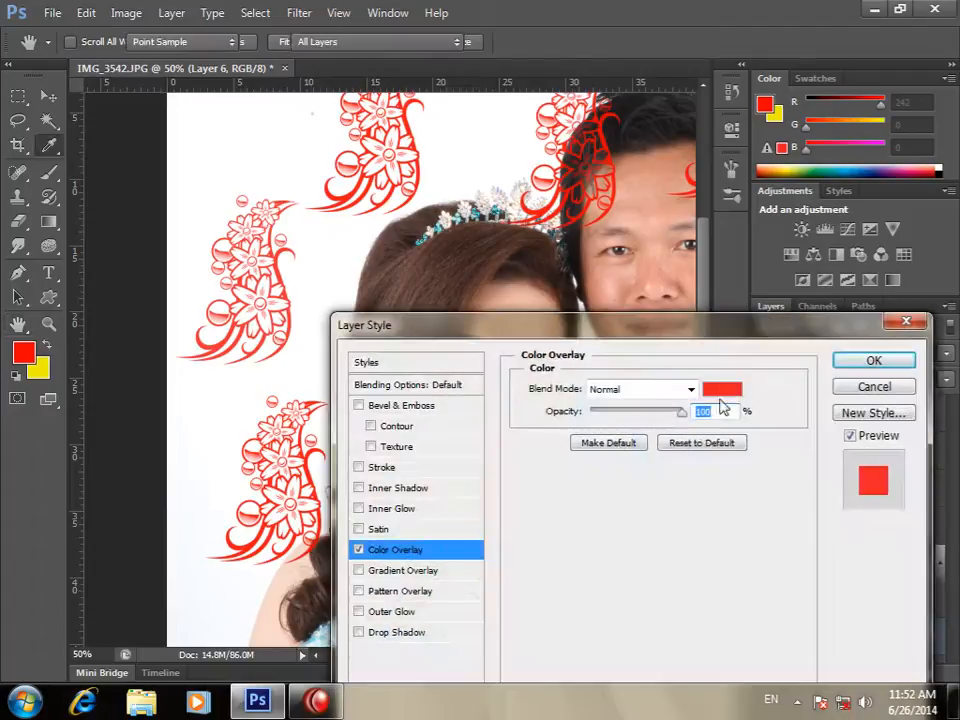
click(724, 390)
drag(808, 528, 808, 516)
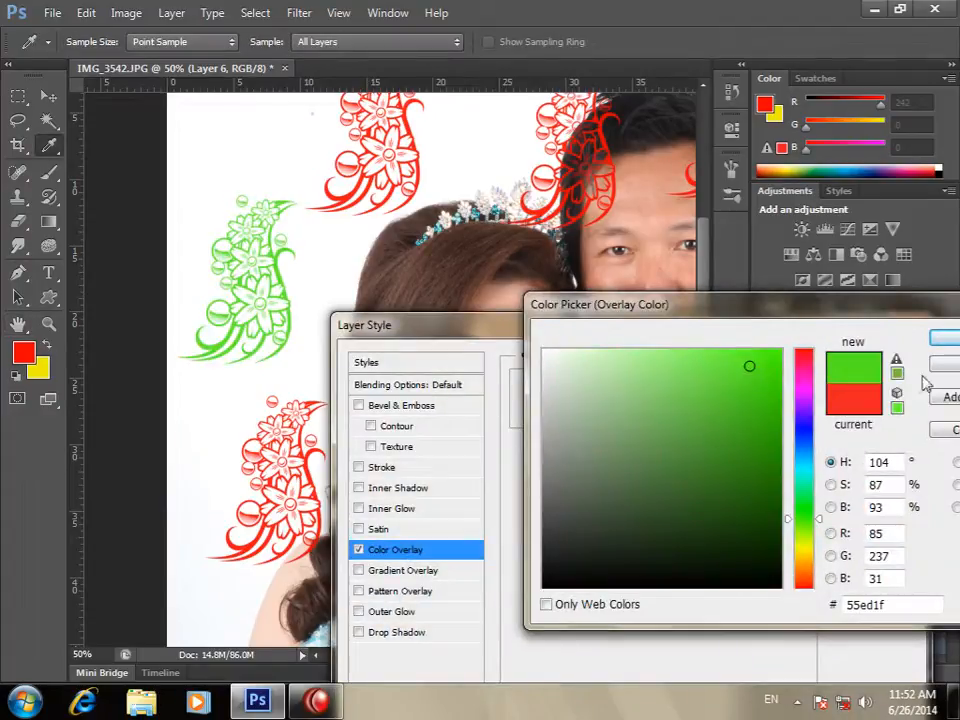
click(940, 338)
click(874, 360)
key(ctrl+minus)
scroll(331, 370, down, 3)
scroll(400, 380, up, 1)
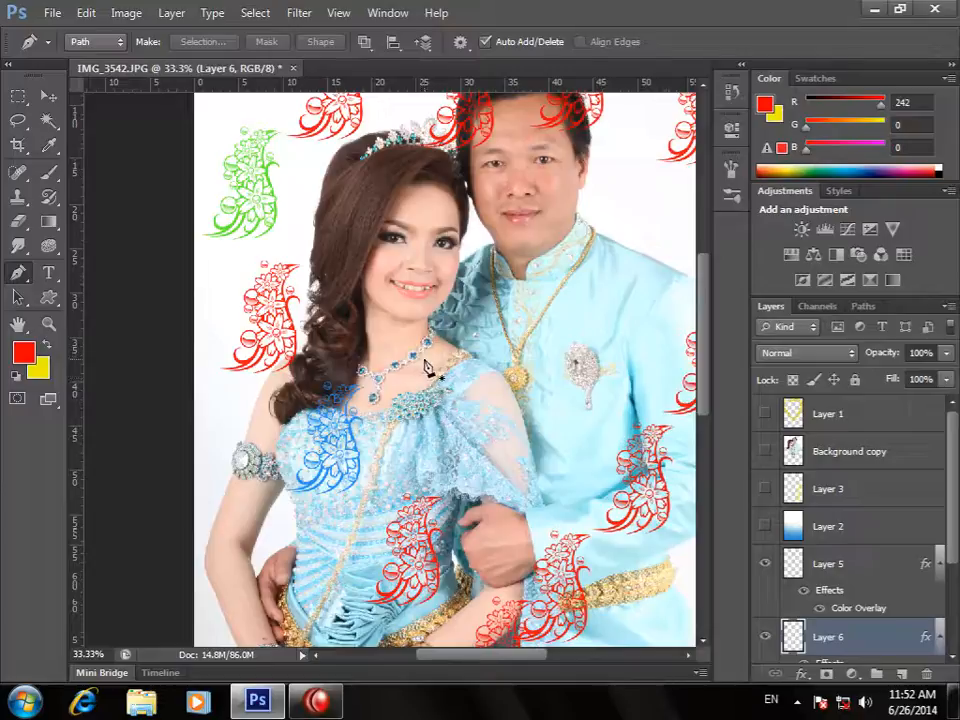
click(316, 700)
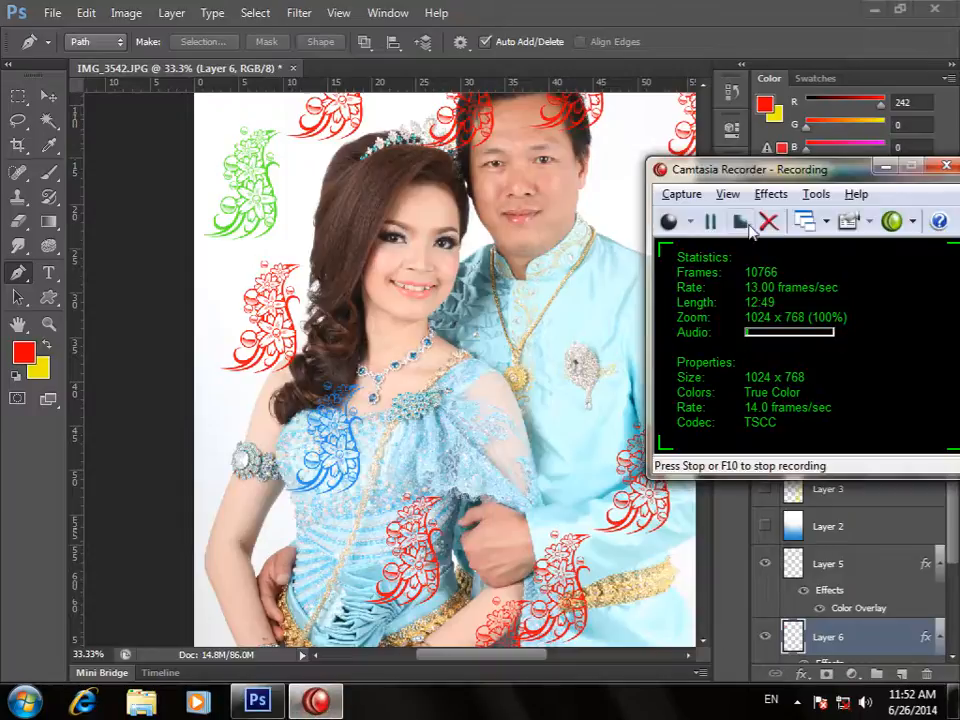